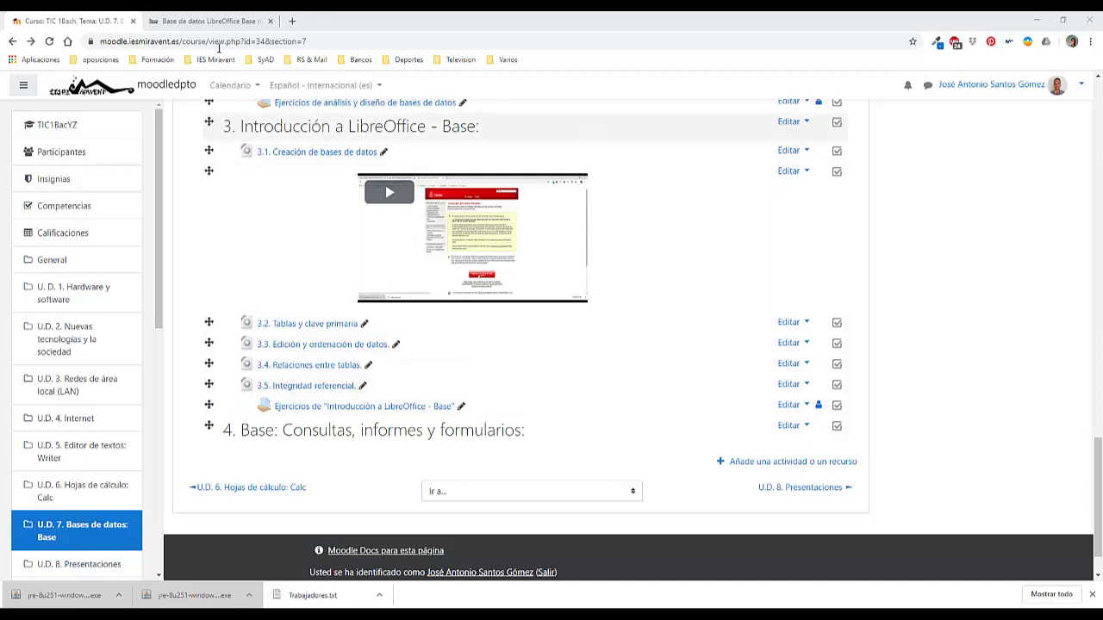
Switch to LibreOffice and set up a new embedded HSQLDB database, registered and opened for editing after saving
left_click(199, 21)
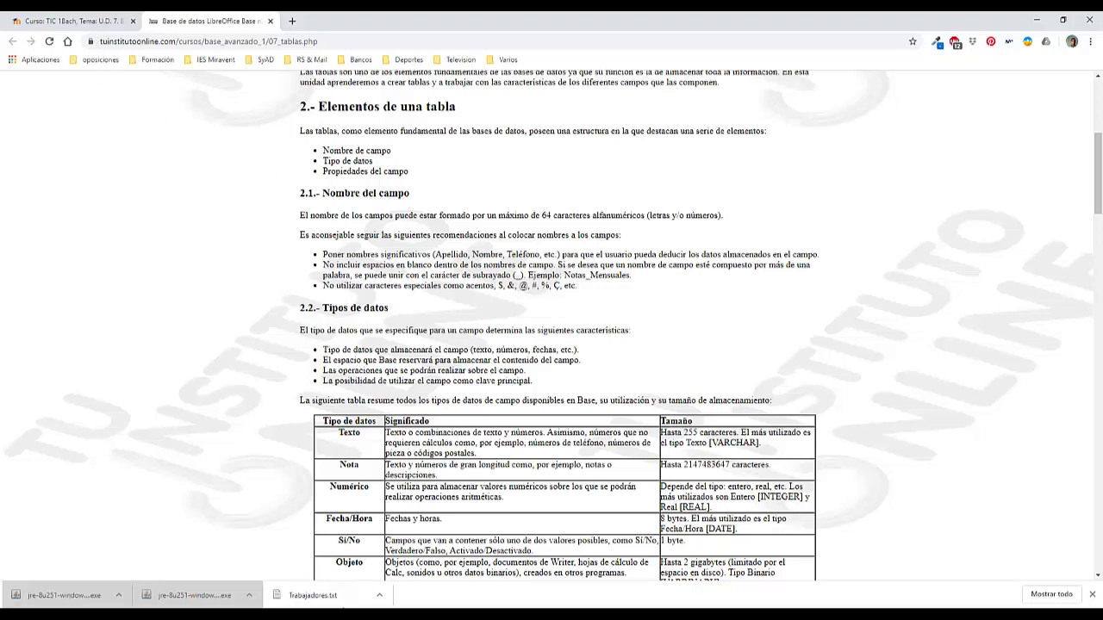
key("alt+Tab")
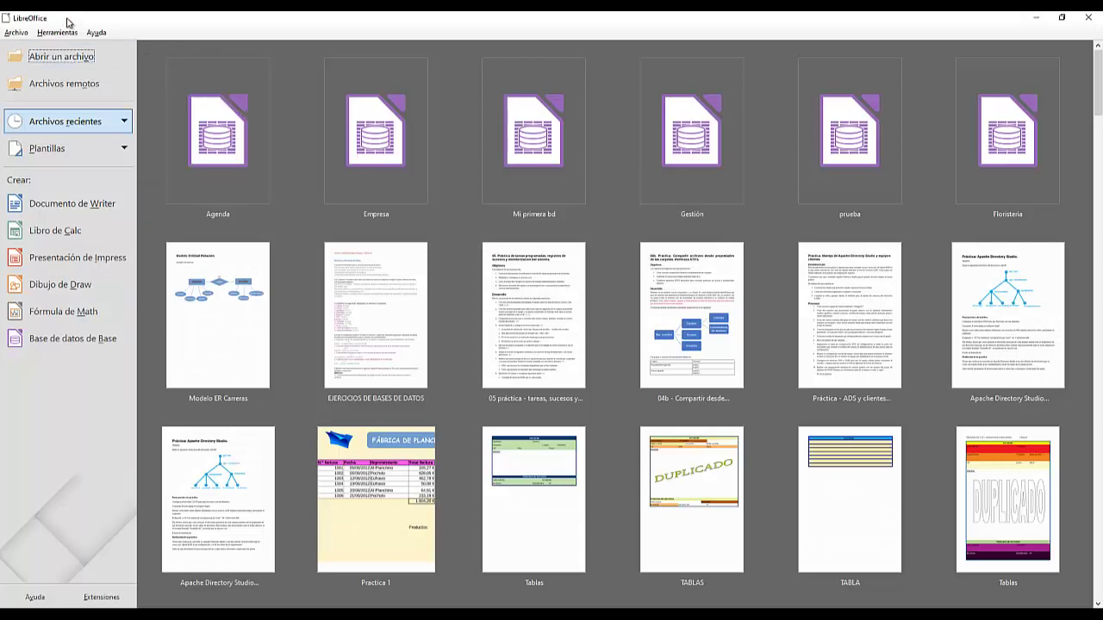
left_click(48, 340)
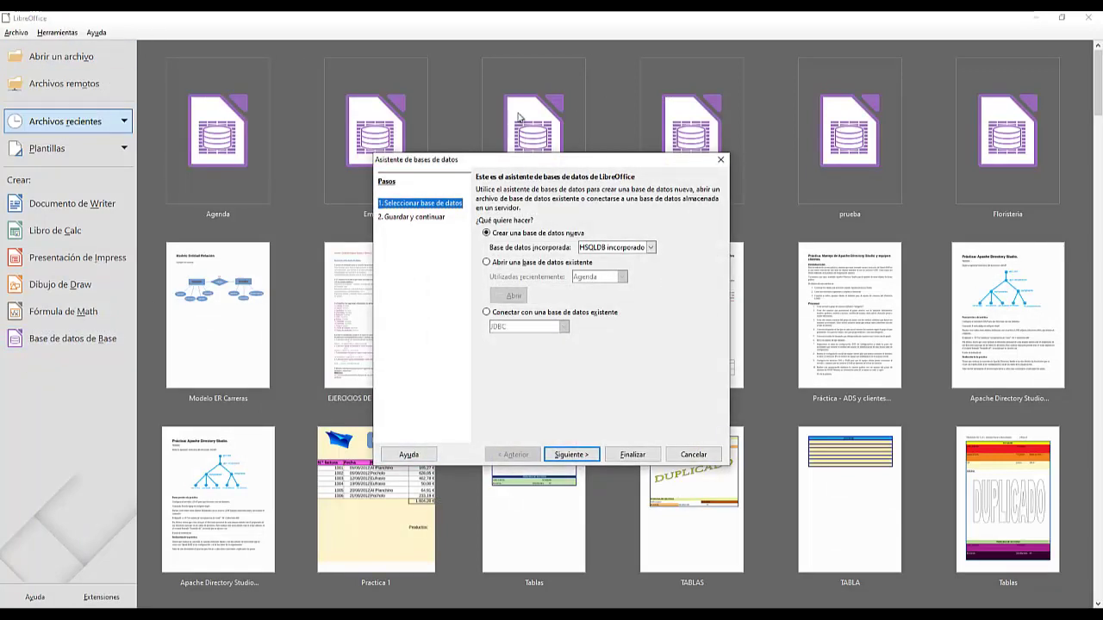
left_click(569, 456)
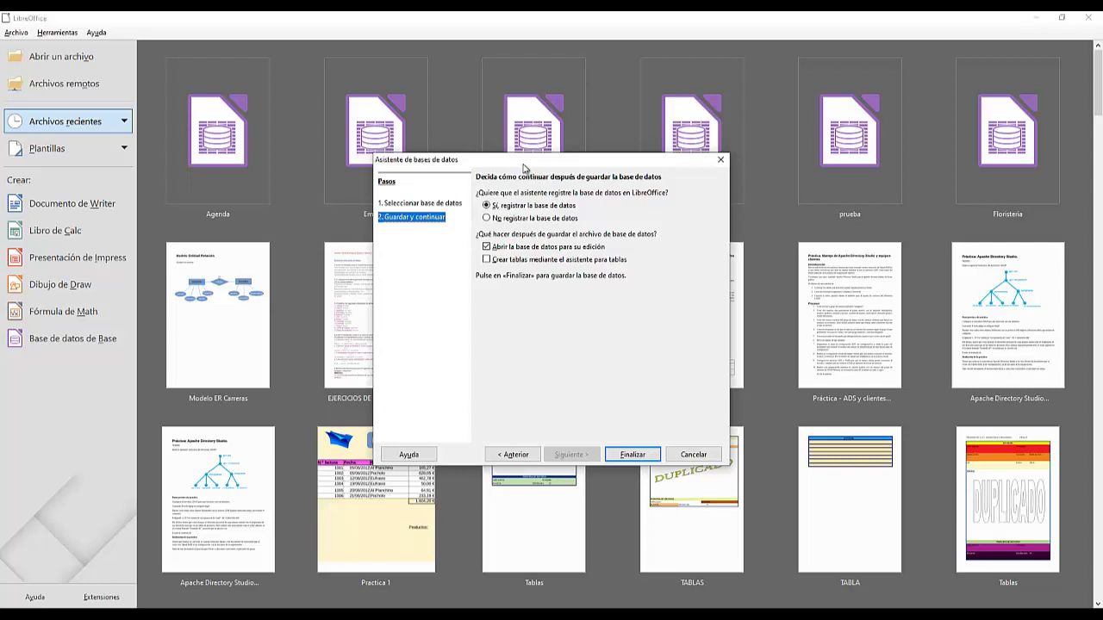
left_click_drag(524, 165, 525, 123)
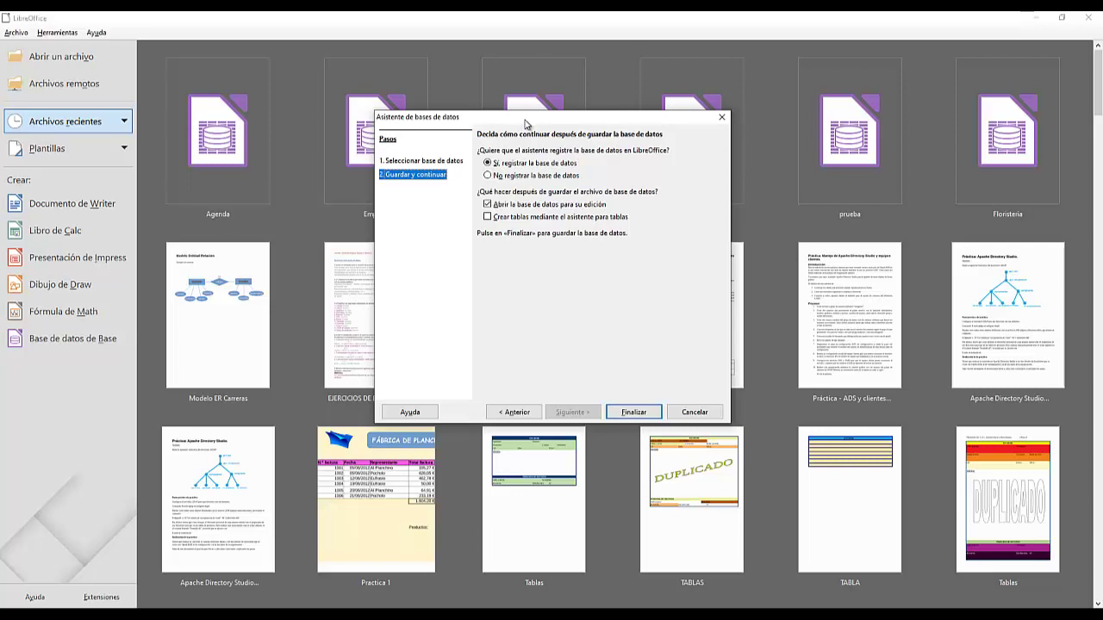
left_click_drag(526, 123, 478, 134)
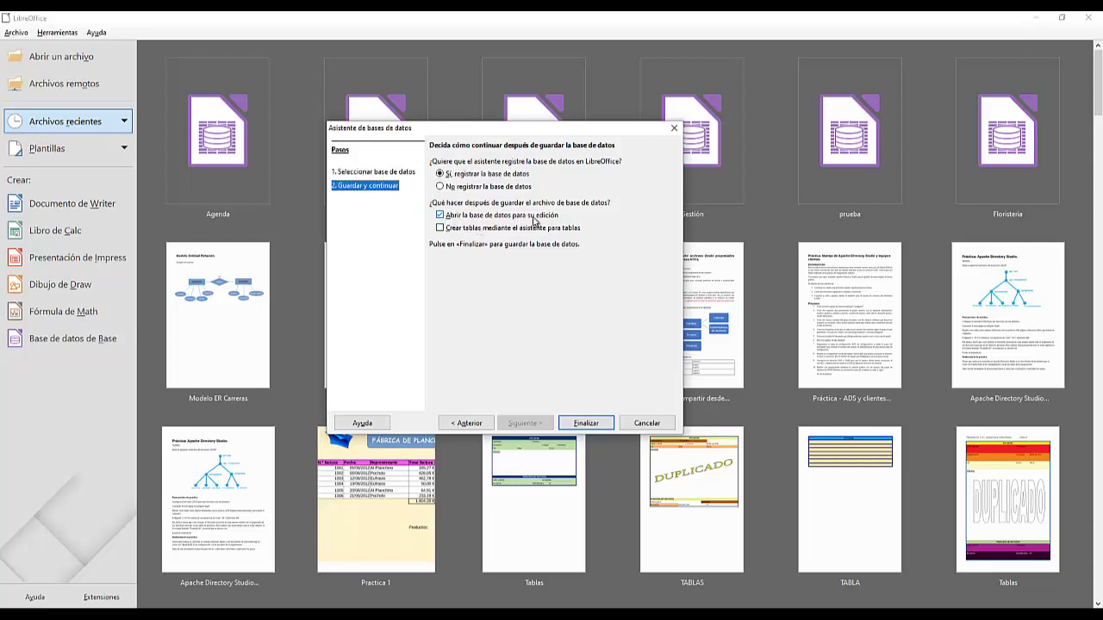
left_click(586, 423)
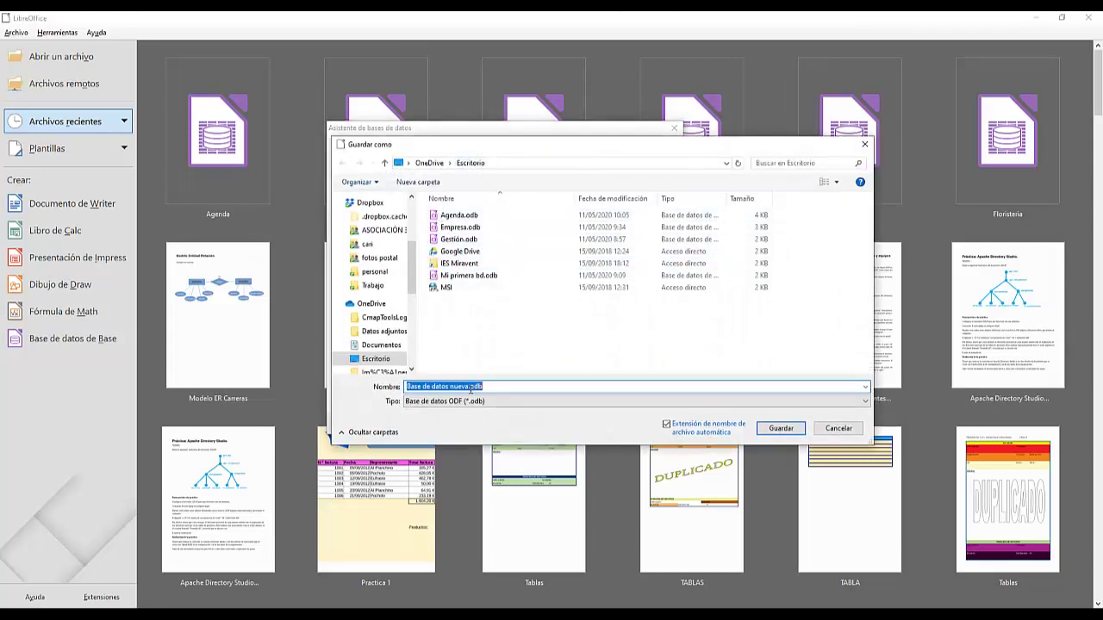
Save the new database as Videoclub in the Escritorio folder
left_click(466, 387)
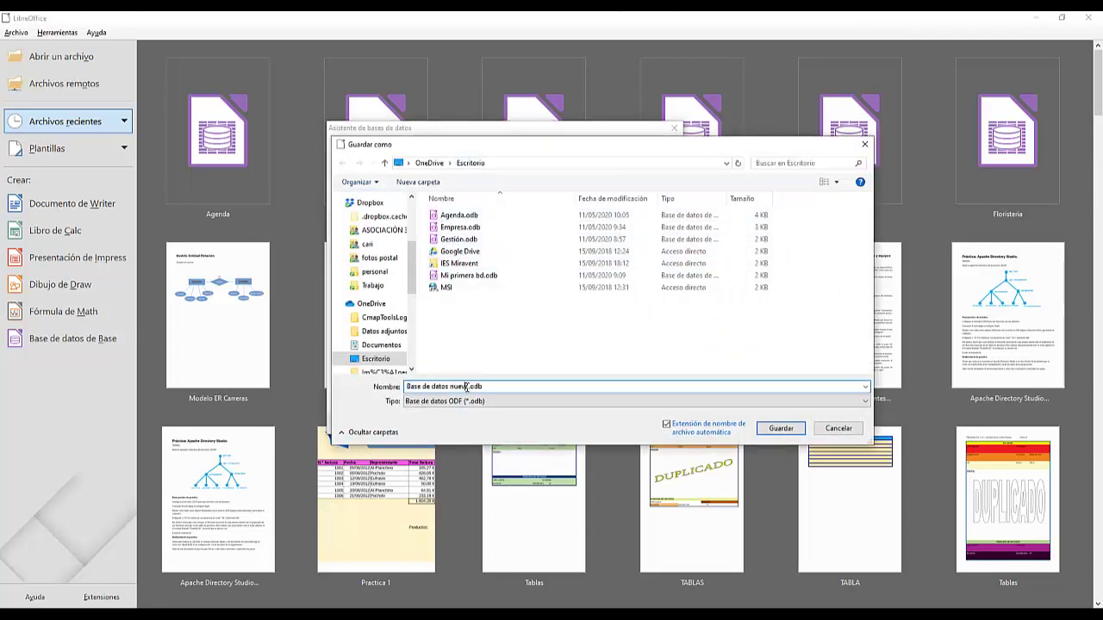
key("BackSpace")
key("BackSpace")
key("BackSpace")
key("BackSpace")
key("BackSpace")
key("BackSpace")
key("BackSpace")
key("BackSpace")
key("BackSpace")
key("BackSpace")
key("BackSpace")
key("BackSpace")
key("BackSpace")
key("BackSpace")
key("BackSpace")
key("BackSpace")
key("BackSpace")
key("BackSpace")
key("BackSpace")
key("BackSpace")
type("Videoclub")
key("Return")
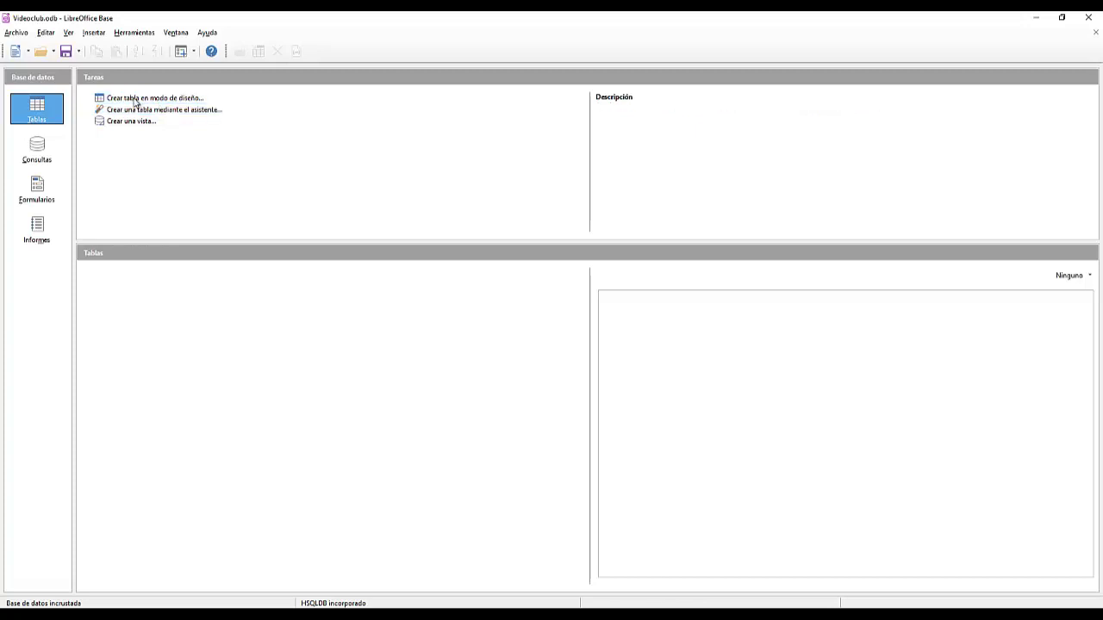
Start a new table in design view and consult the field list under "Creación de tablas" on the browser's tutorial page
left_click(145, 99)
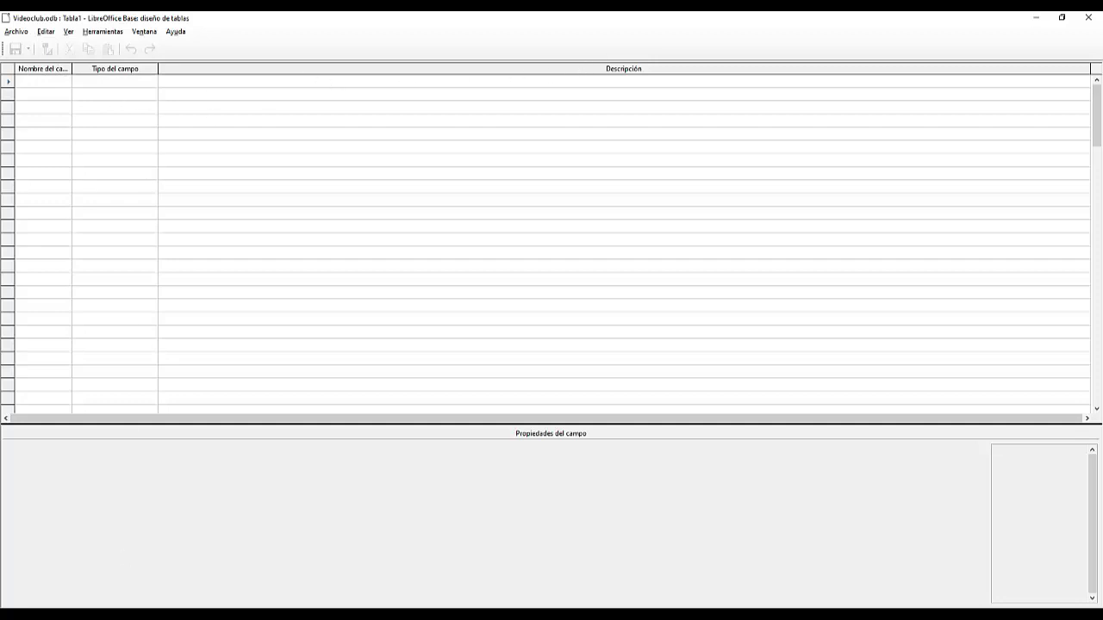
key("alt+Tab")
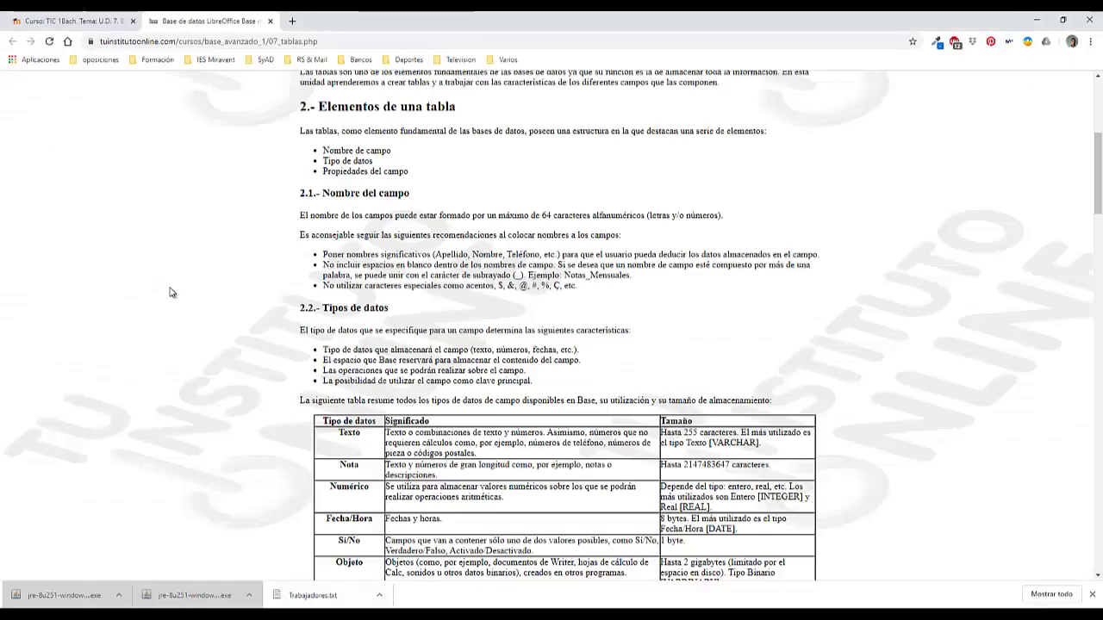
scroll(204, 334, "up", 3)
scroll(204, 336, "down", 13)
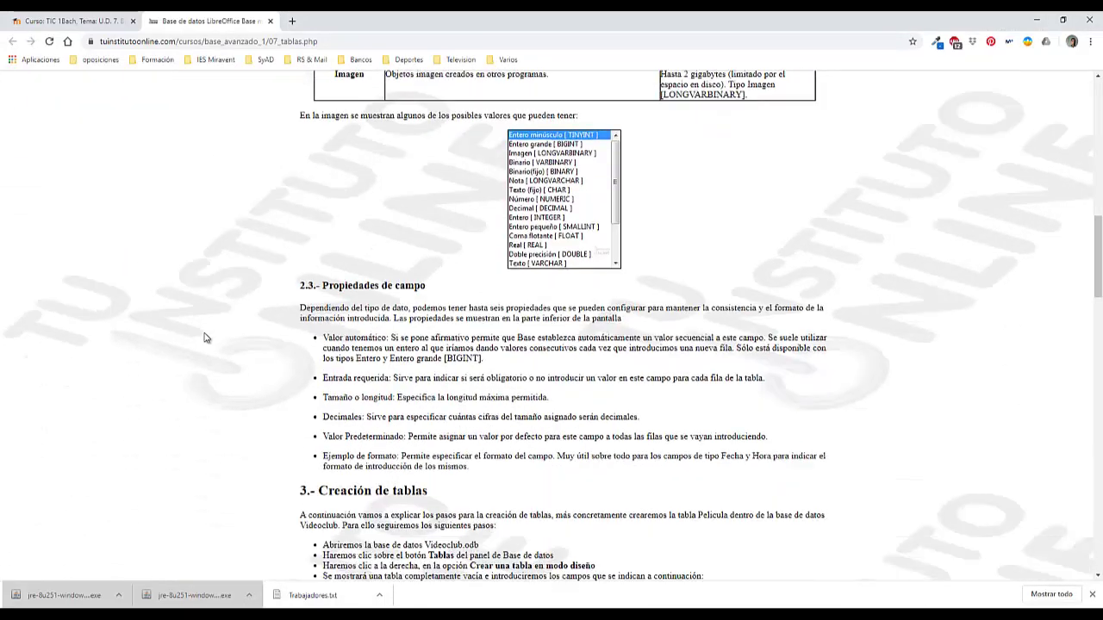
scroll(216, 330, "down", 2)
scroll(352, 256, "down", 3)
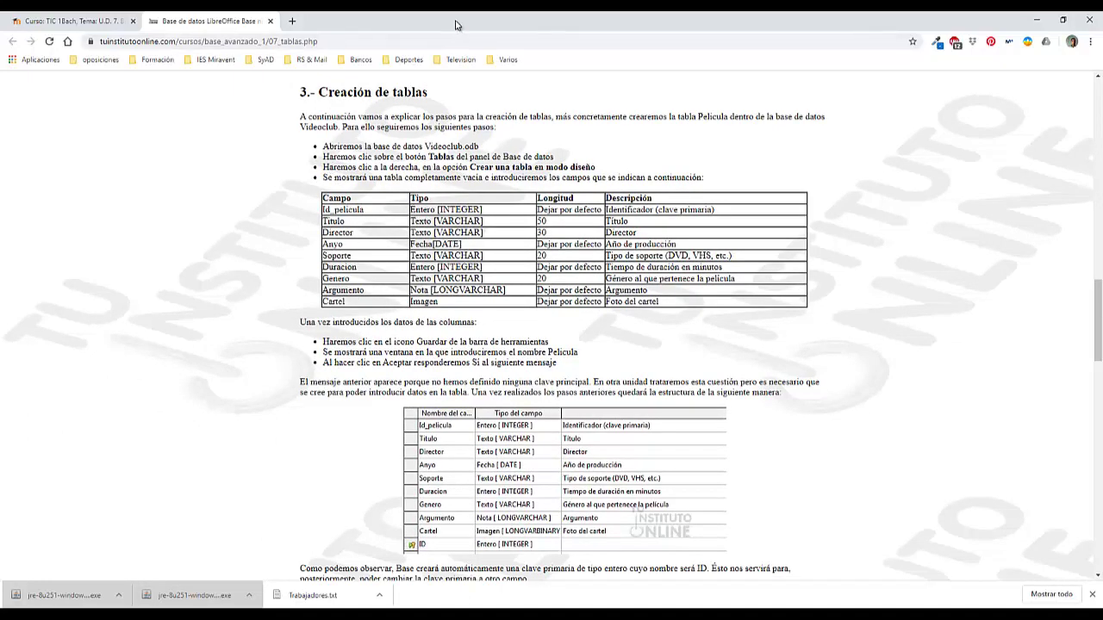
left_click_drag(456, 24, 1102, 153)
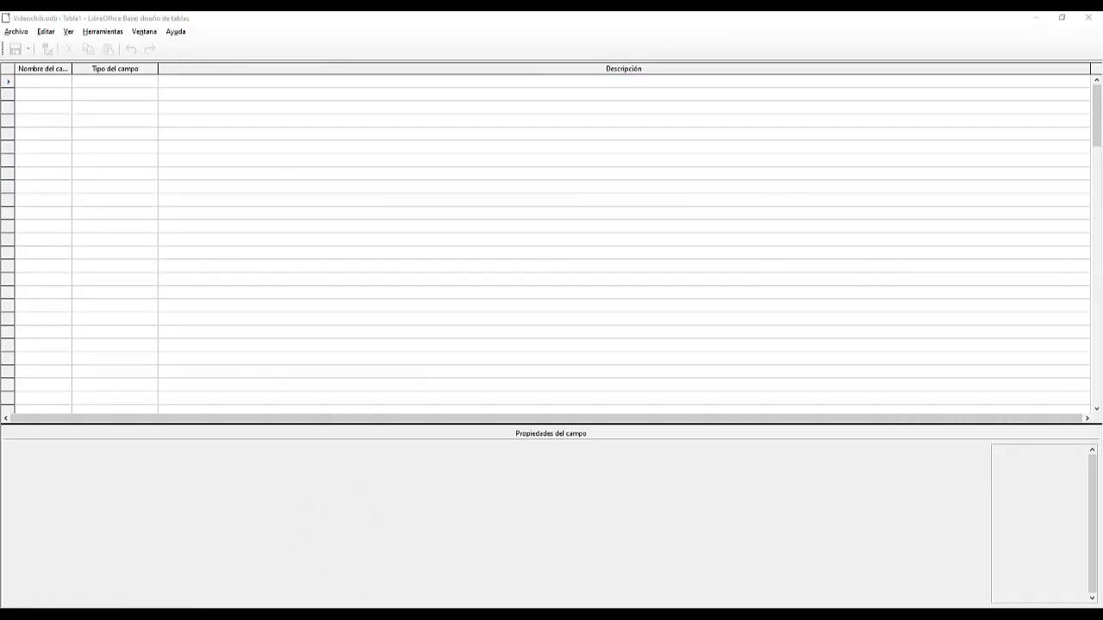
Define the table's first field as Id_pelicula with the type Entero [INTEGER]
left_click(43, 70)
left_click(38, 84)
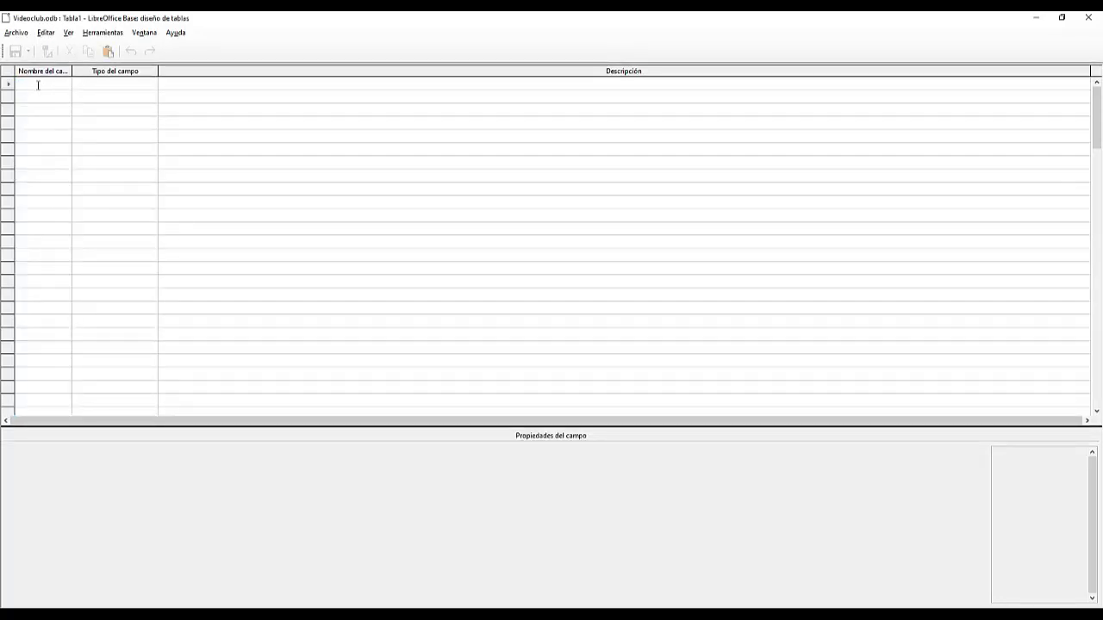
type("Id")
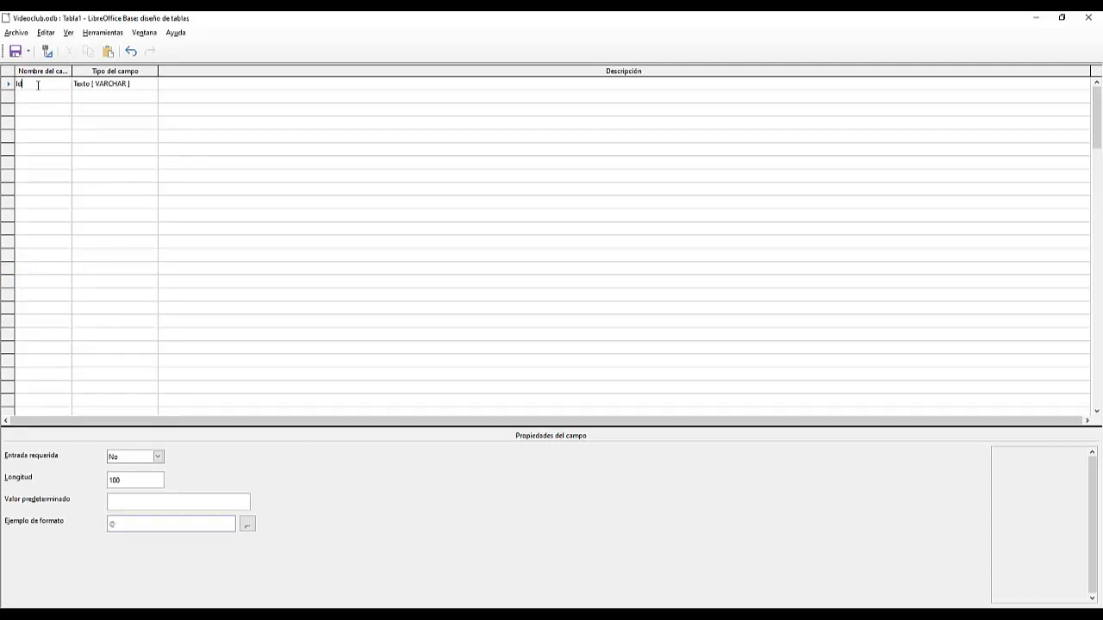
type("_pelicula")
left_click(142, 84)
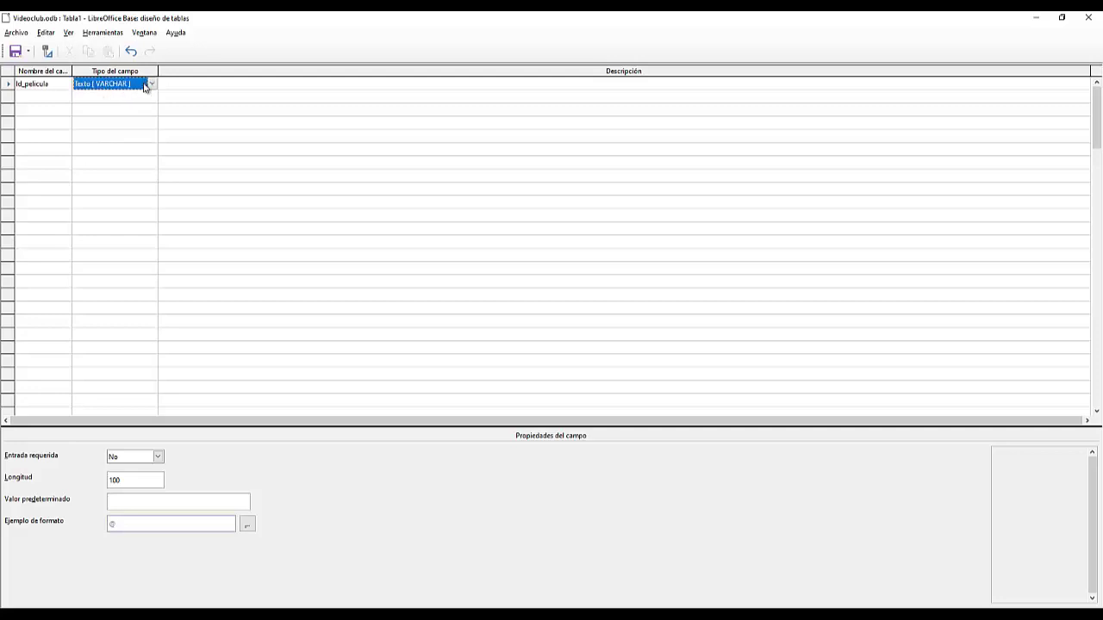
left_click(151, 84)
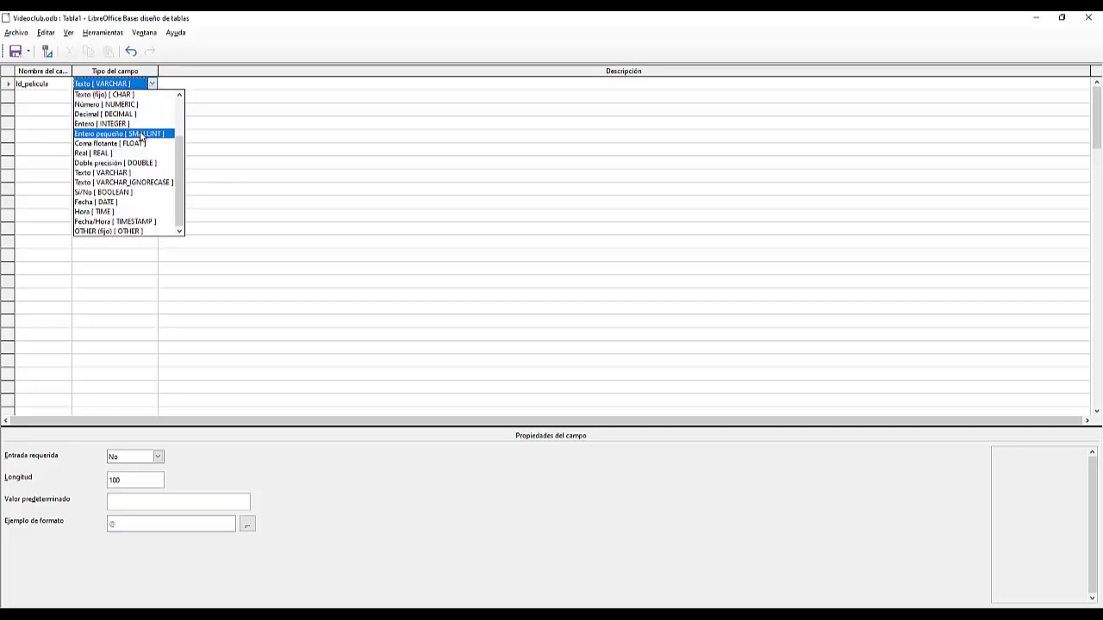
scroll(129, 211, "up", 2)
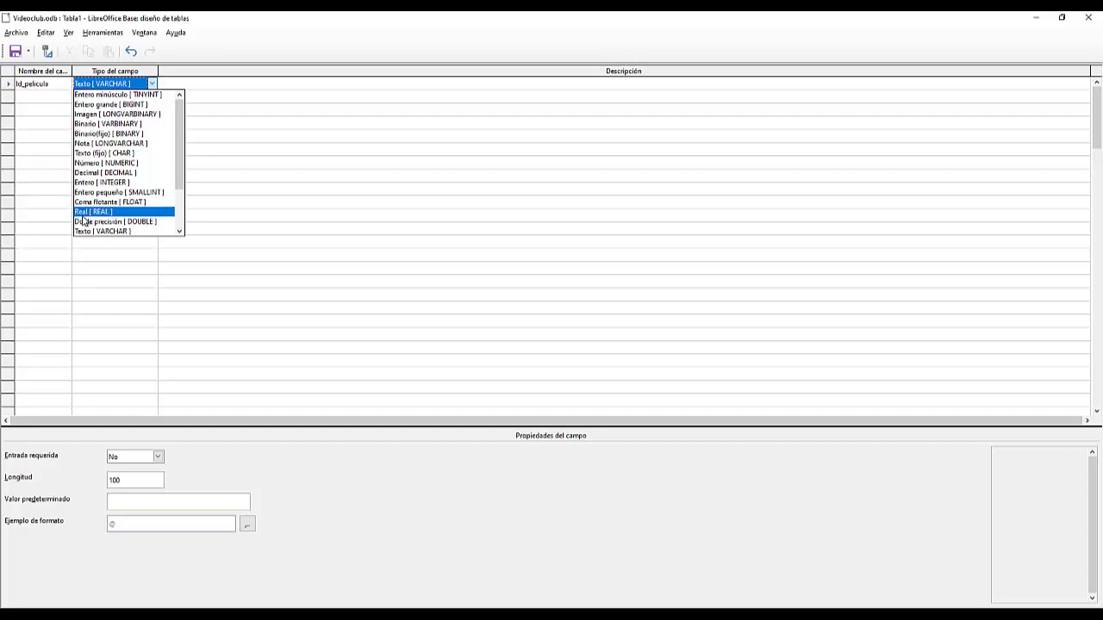
scroll(82, 220, "down", 1)
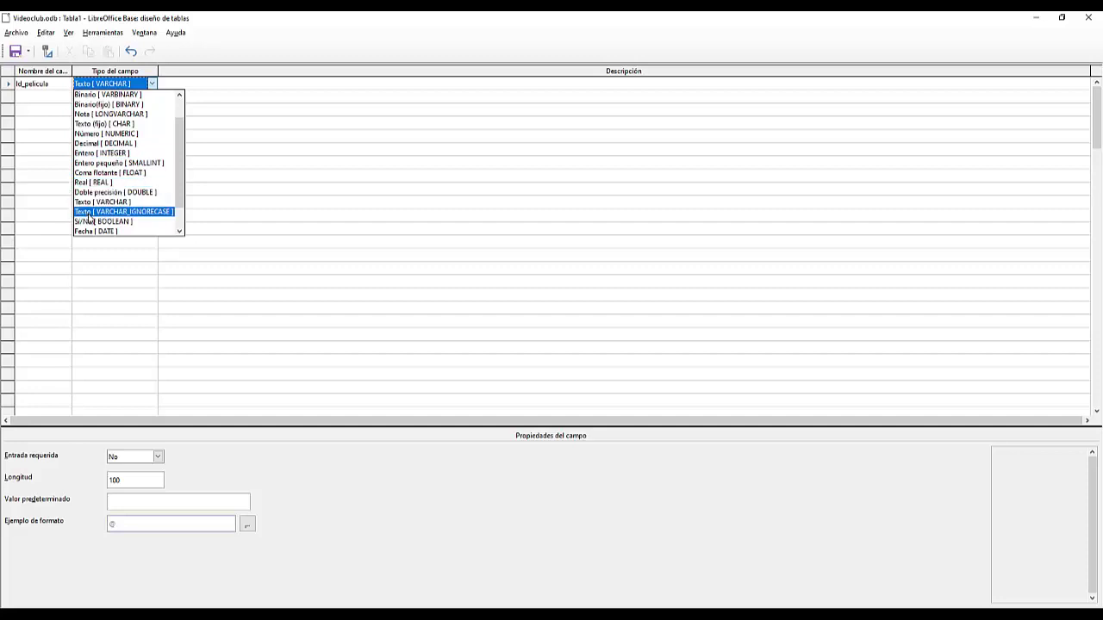
scroll(90, 213, "down", 1)
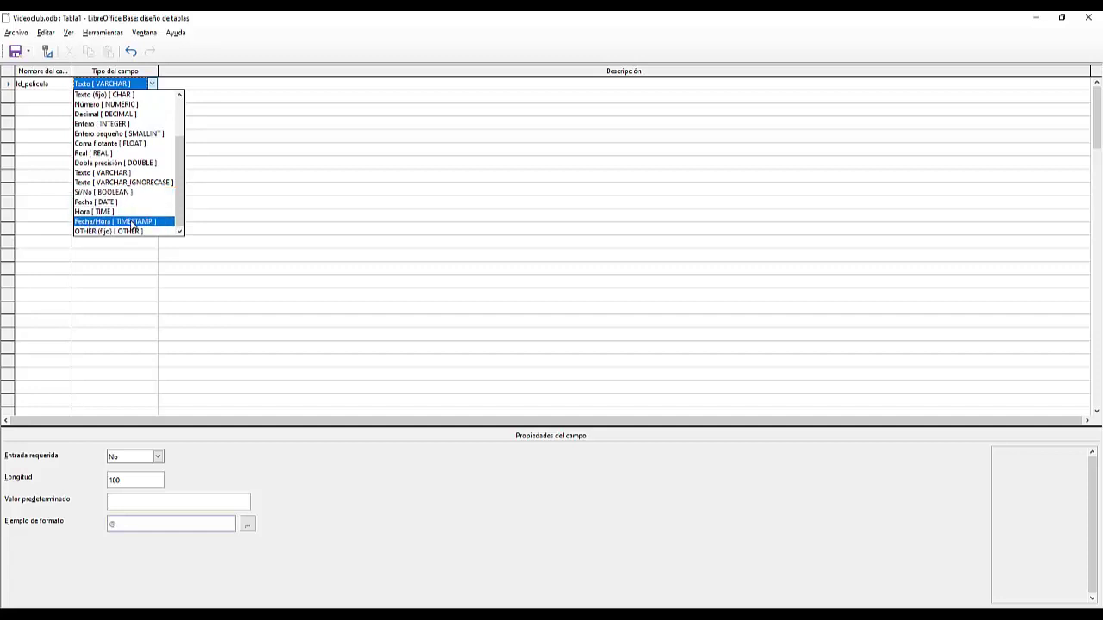
scroll(120, 163, "up", 2)
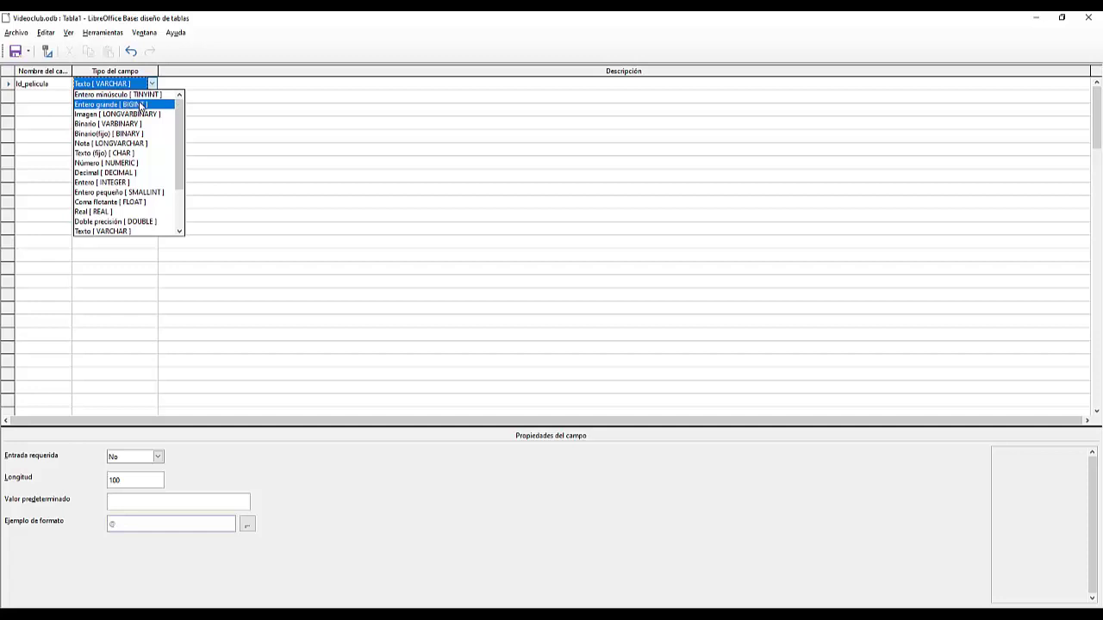
left_click(103, 182)
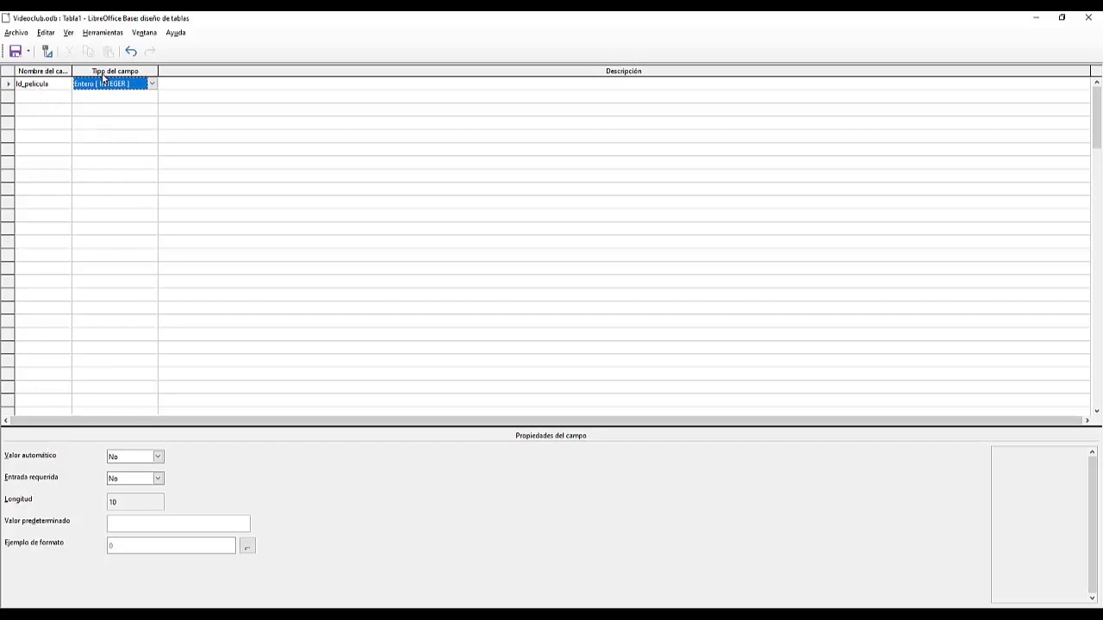
Try the Número [NUMERIC] type on the Id_pelicula field and restore Entero [INTEGER]
left_click(128, 85)
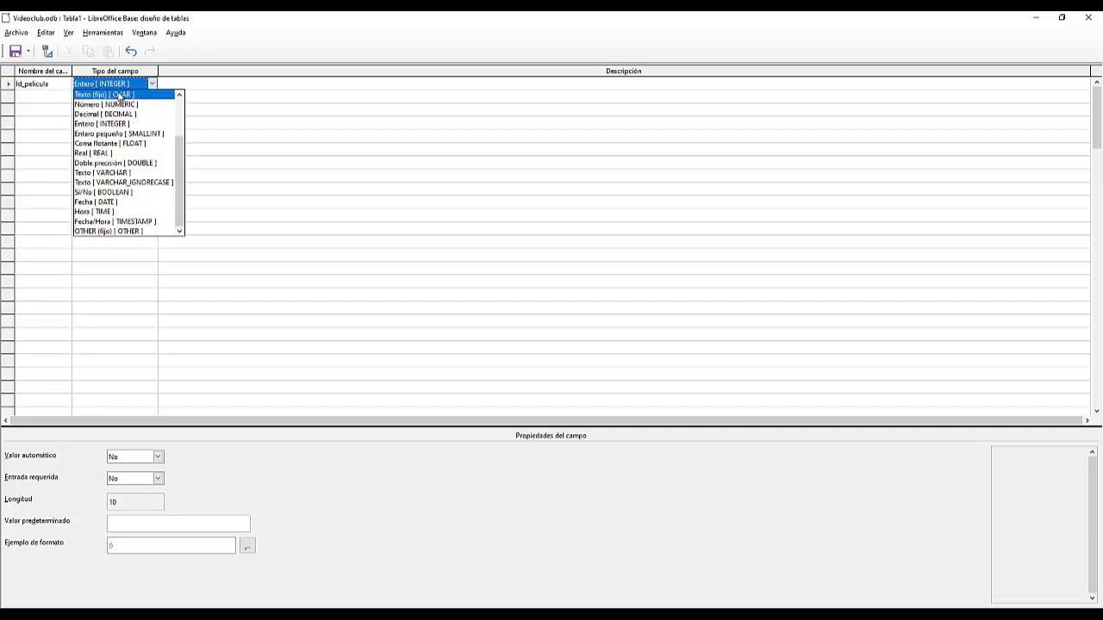
left_click(108, 102)
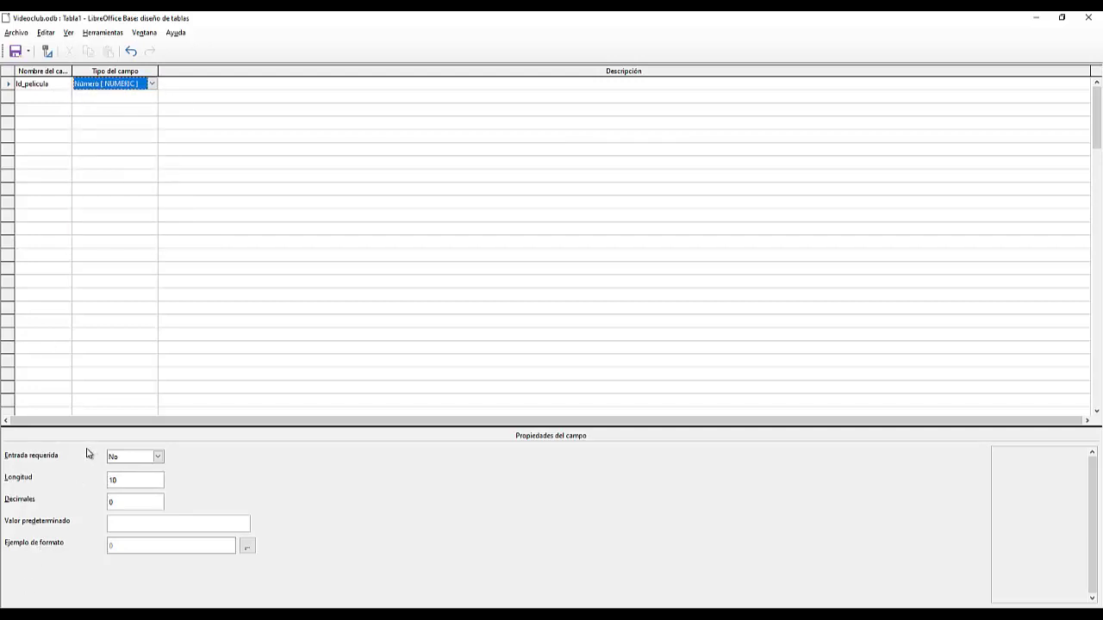
left_click(121, 84)
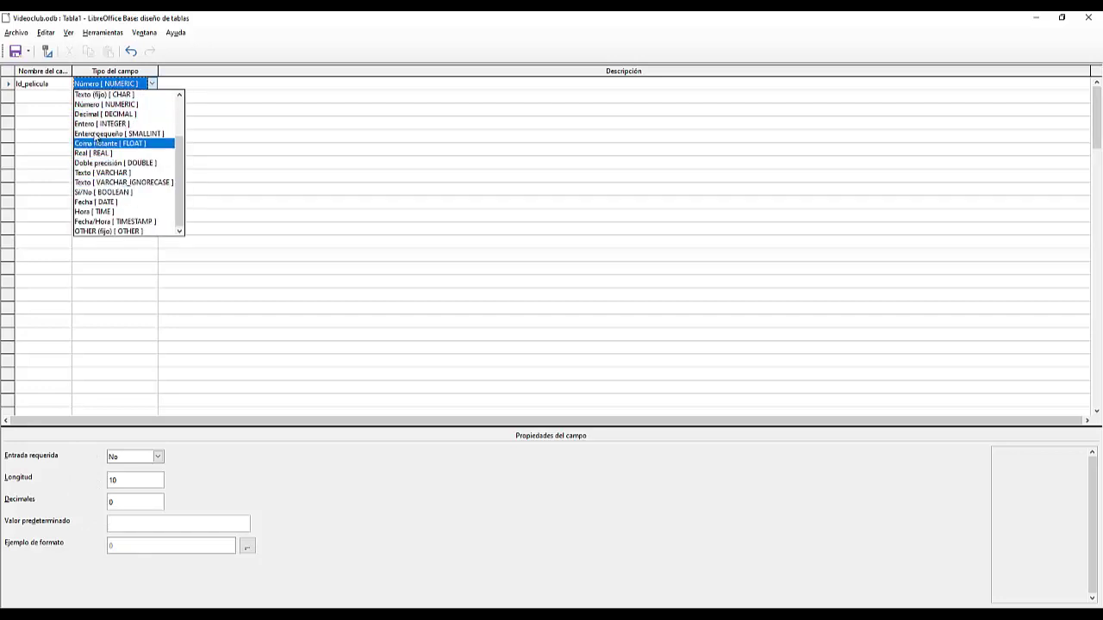
left_click(92, 124)
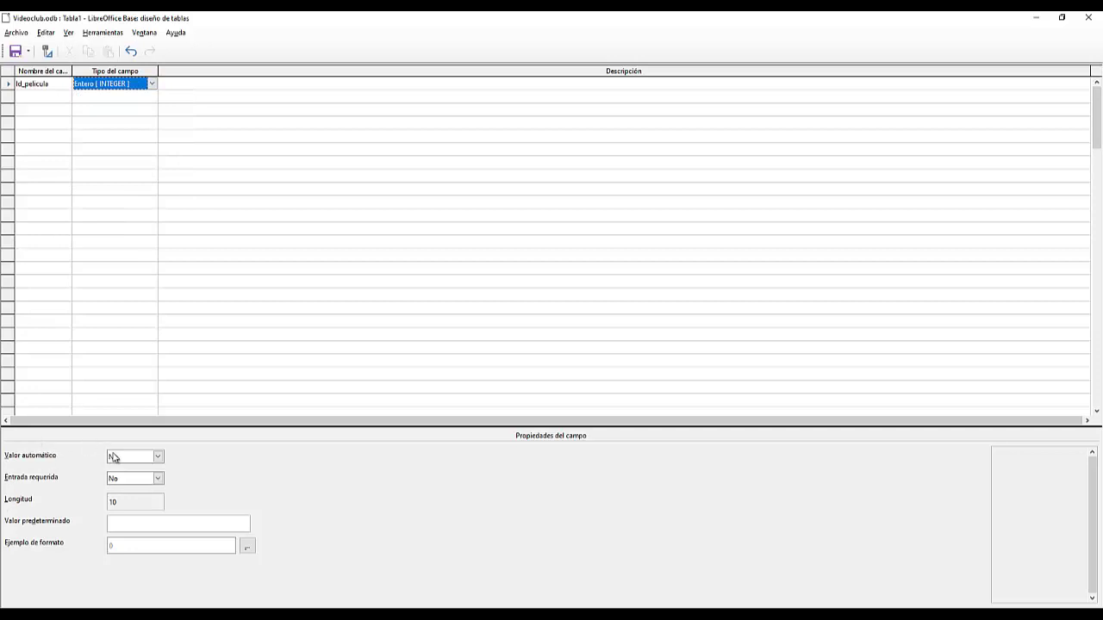
Check the automatic value options of Id_pelicula and enter the description "Identificador (clave primaria)"
left_click(142, 459)
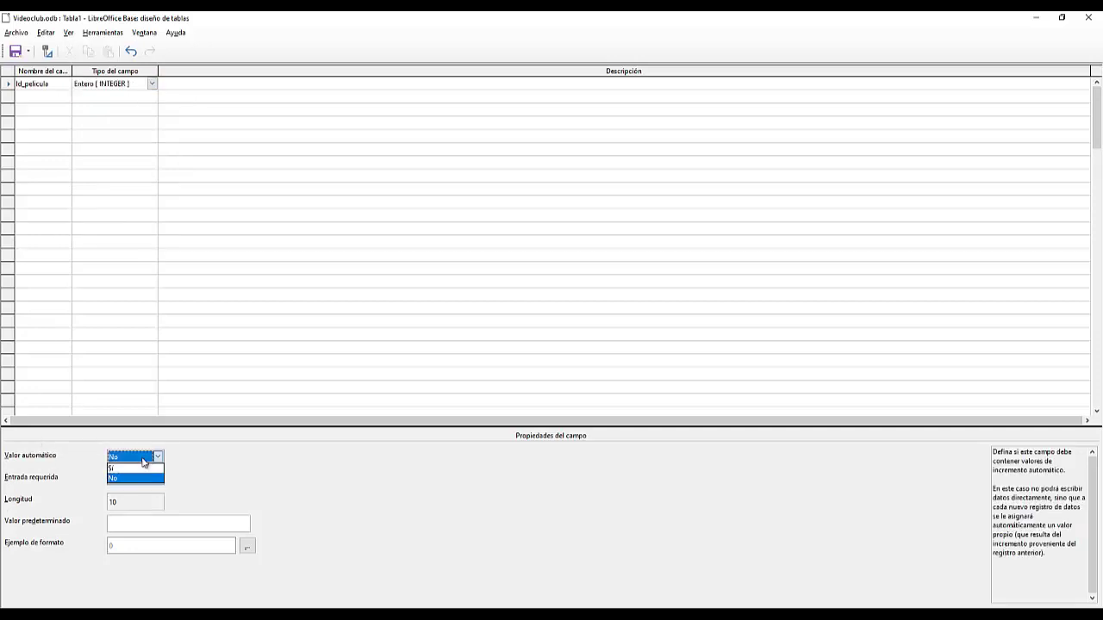
left_click(143, 461)
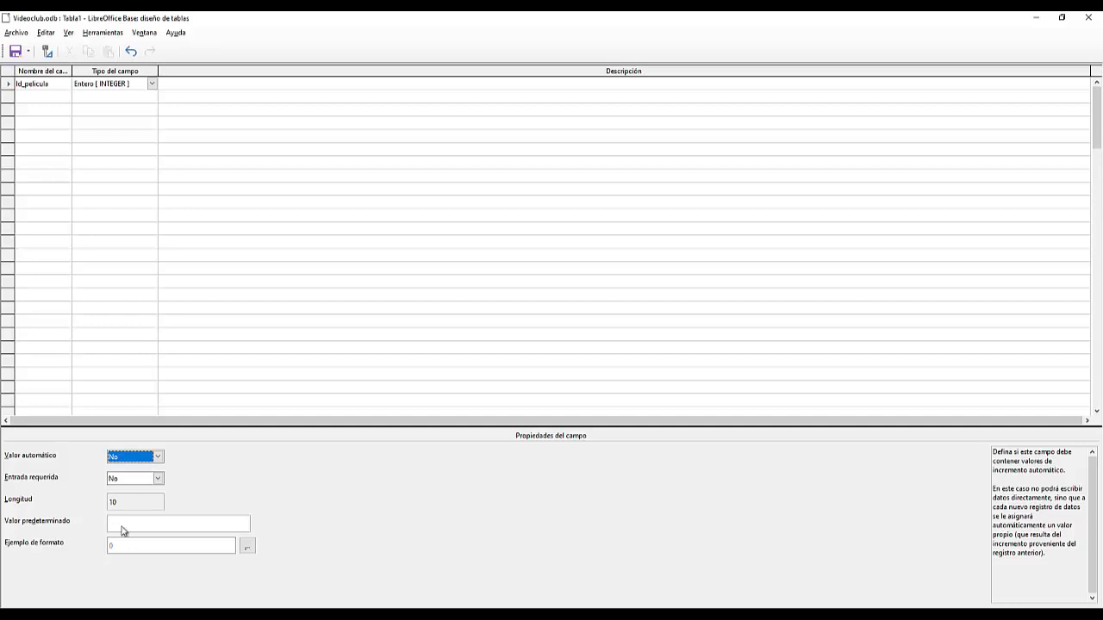
left_click(168, 86)
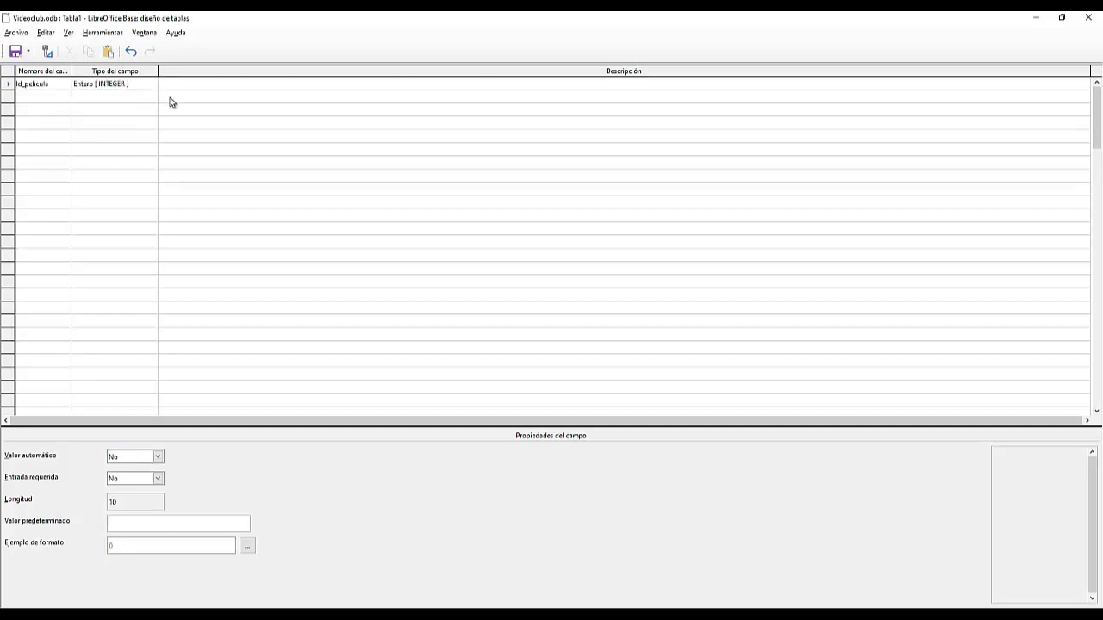
type("Identificador (clave primaria")
Add a second field named Titulo with the type Texto [VARCHAR] below Id_pelicula
left_click(40, 98)
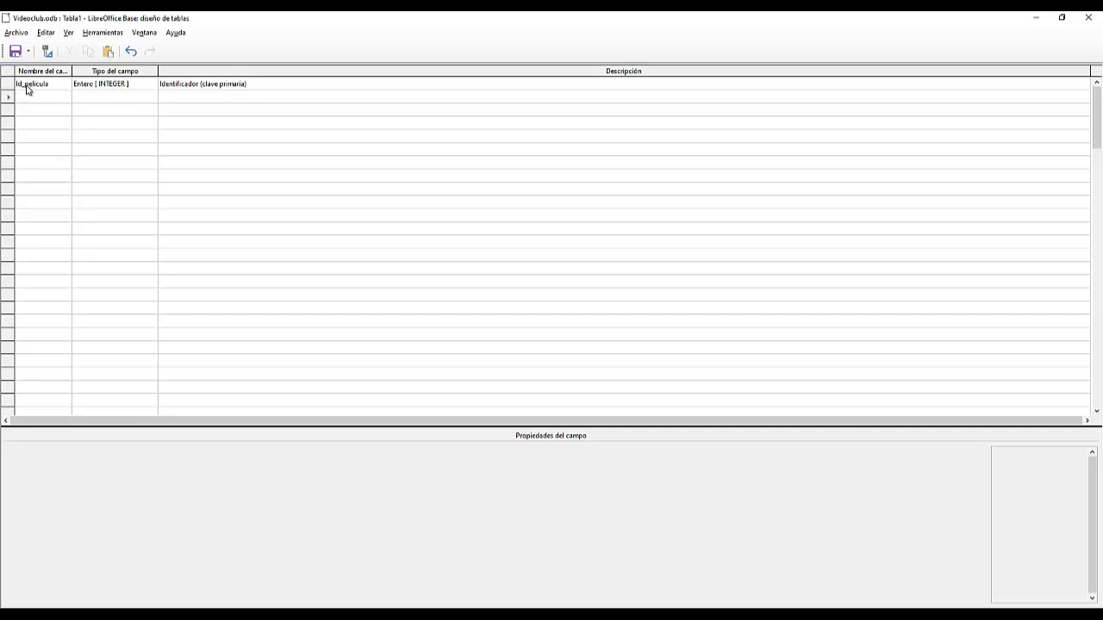
type("T")
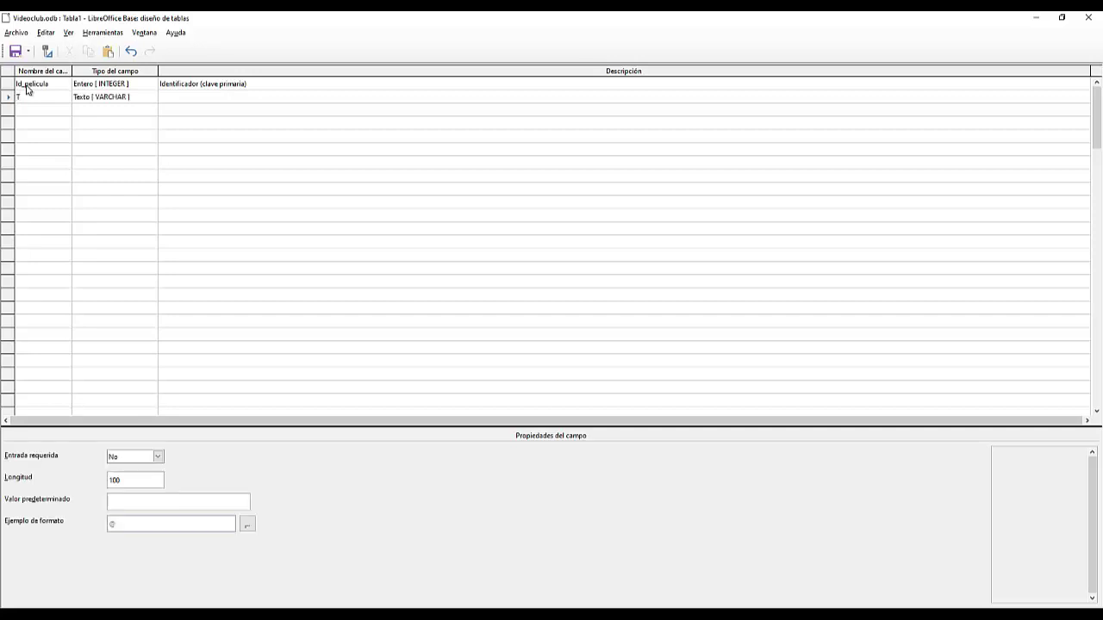
type("itulo")
key("Tab")
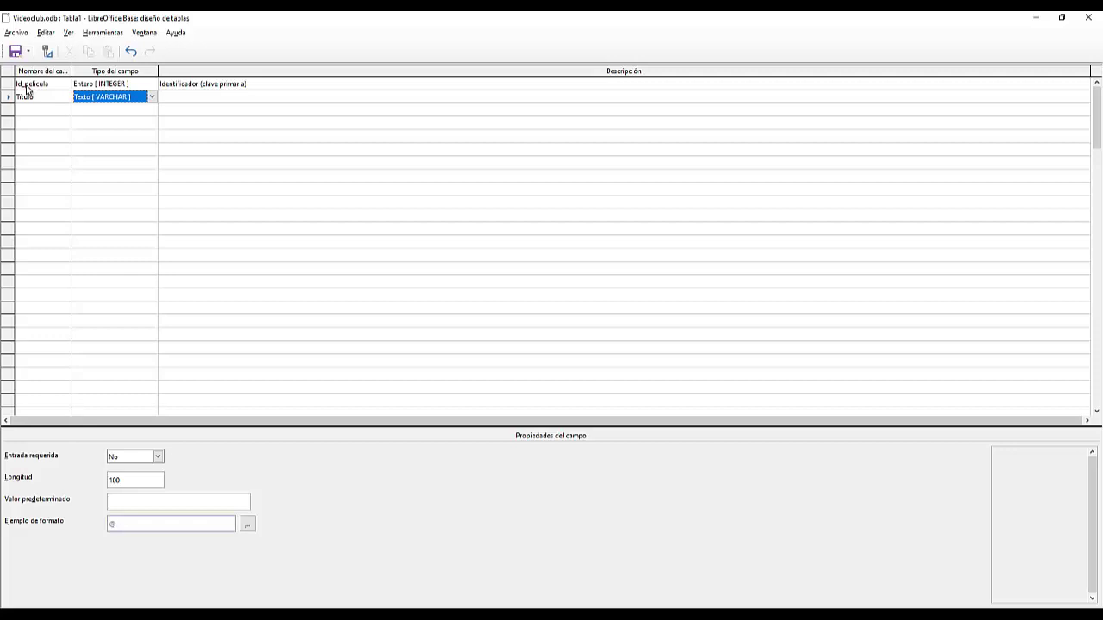
key("Tab")
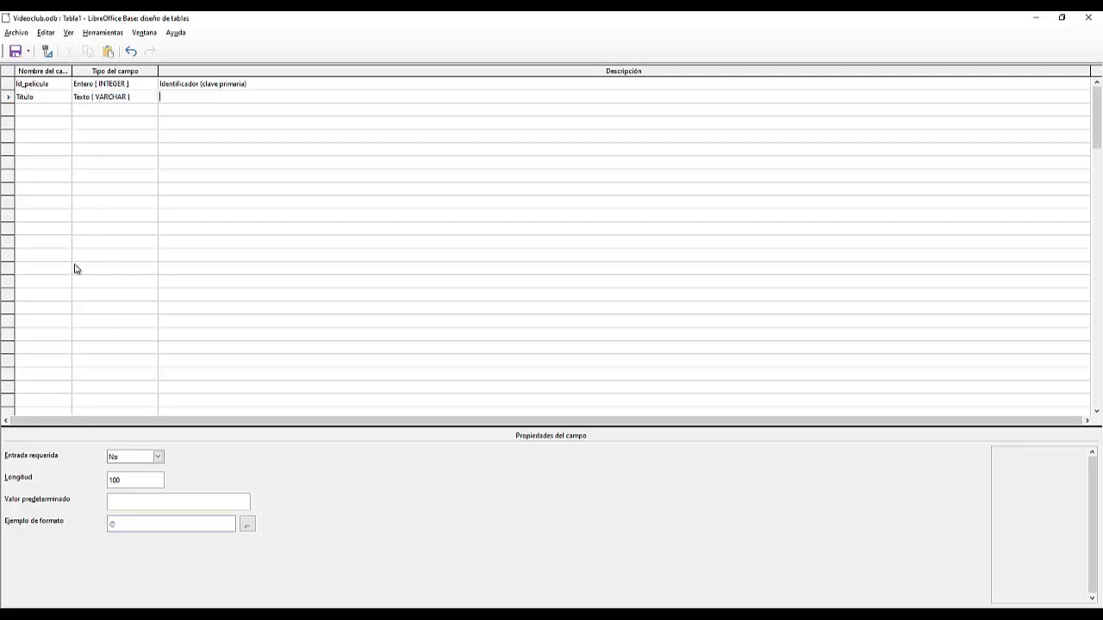
left_click(105, 96)
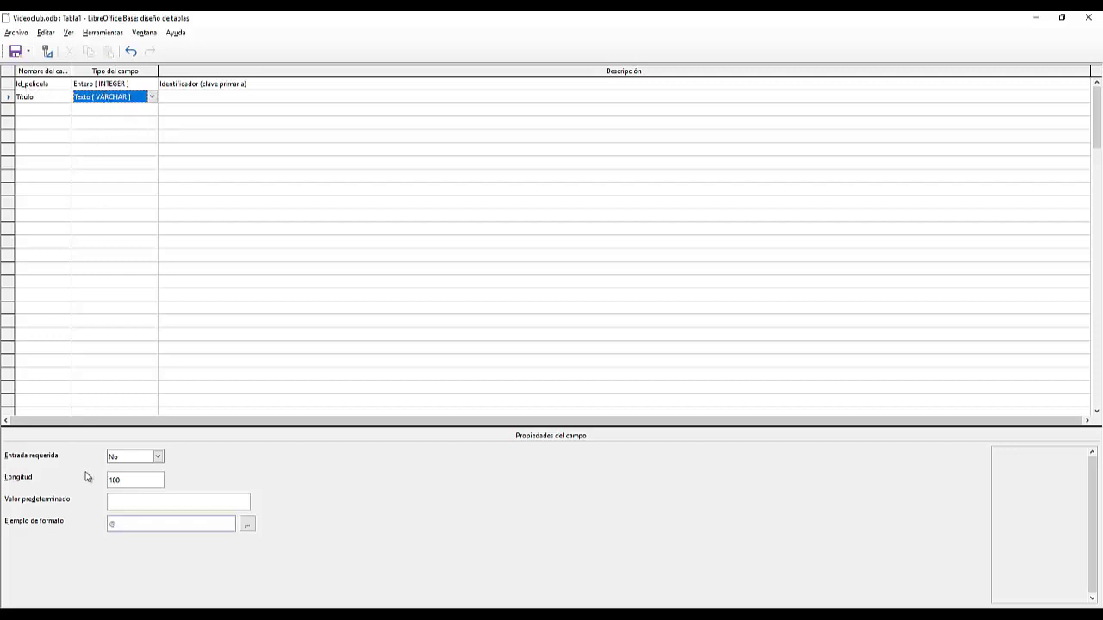
Set the Titulo field's length to 50 and its required entry option to Sí
double_click(138, 479)
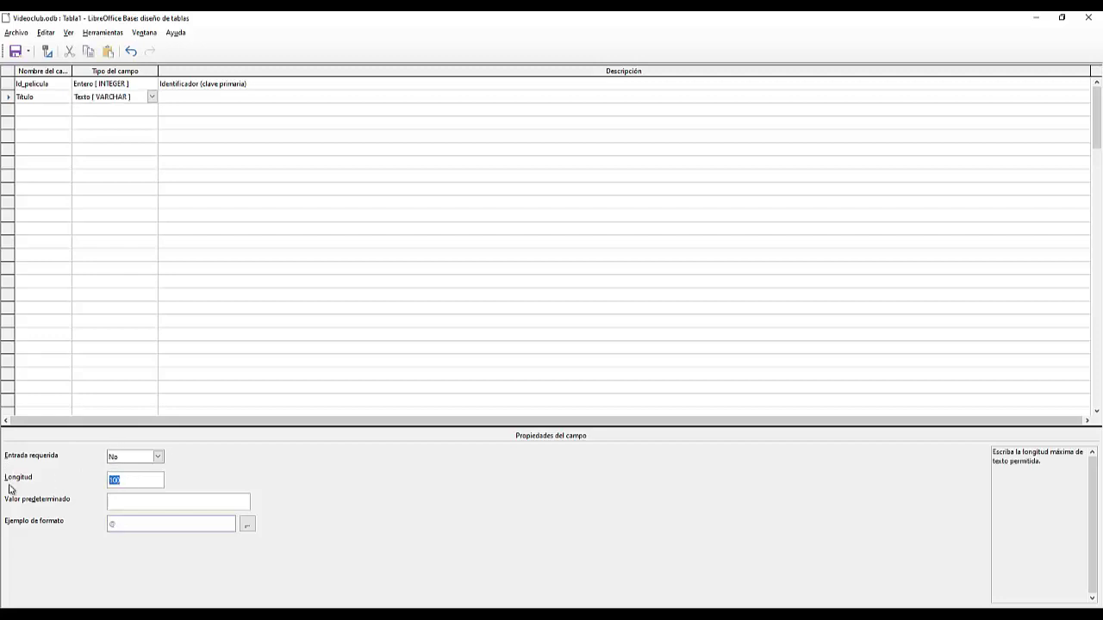
type("50")
left_click(158, 459)
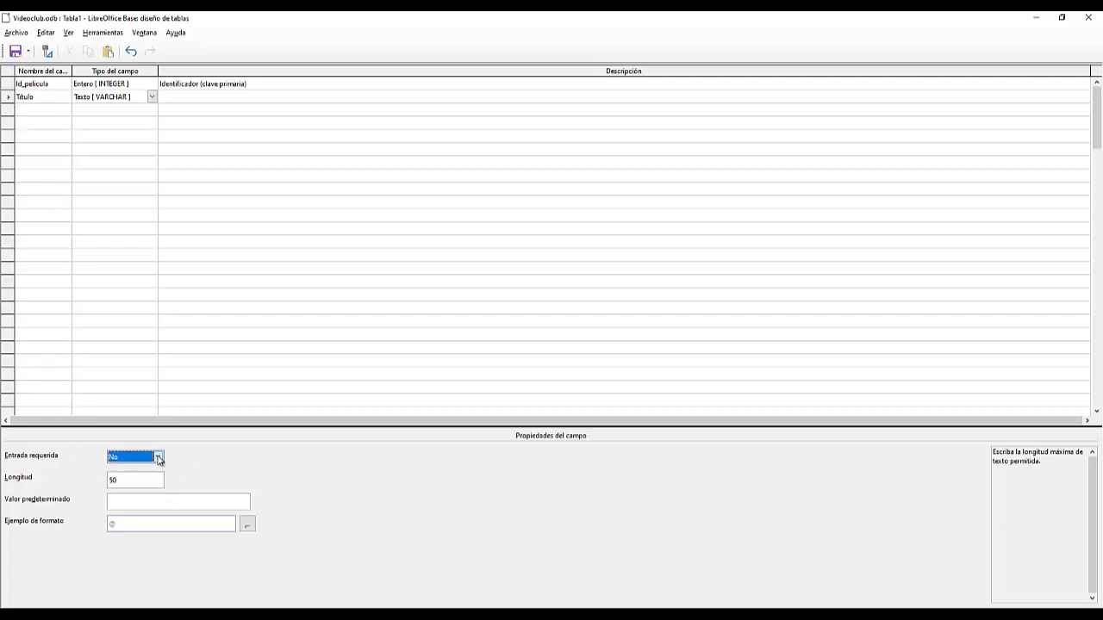
left_click(125, 470)
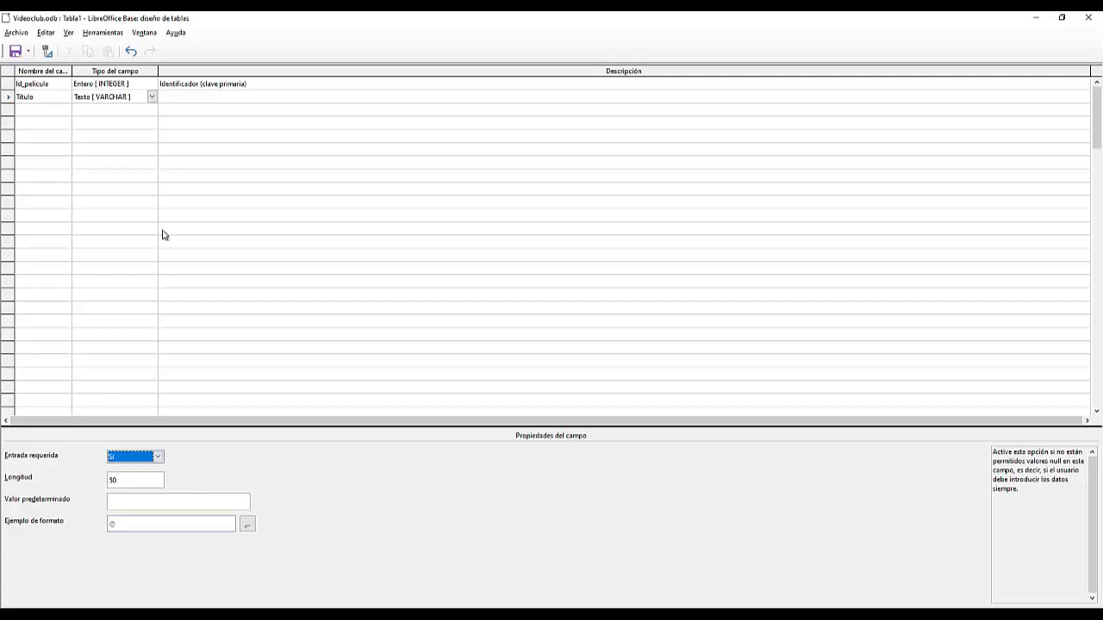
Enter the description "Título de película" for the Titulo field
left_click(188, 93)
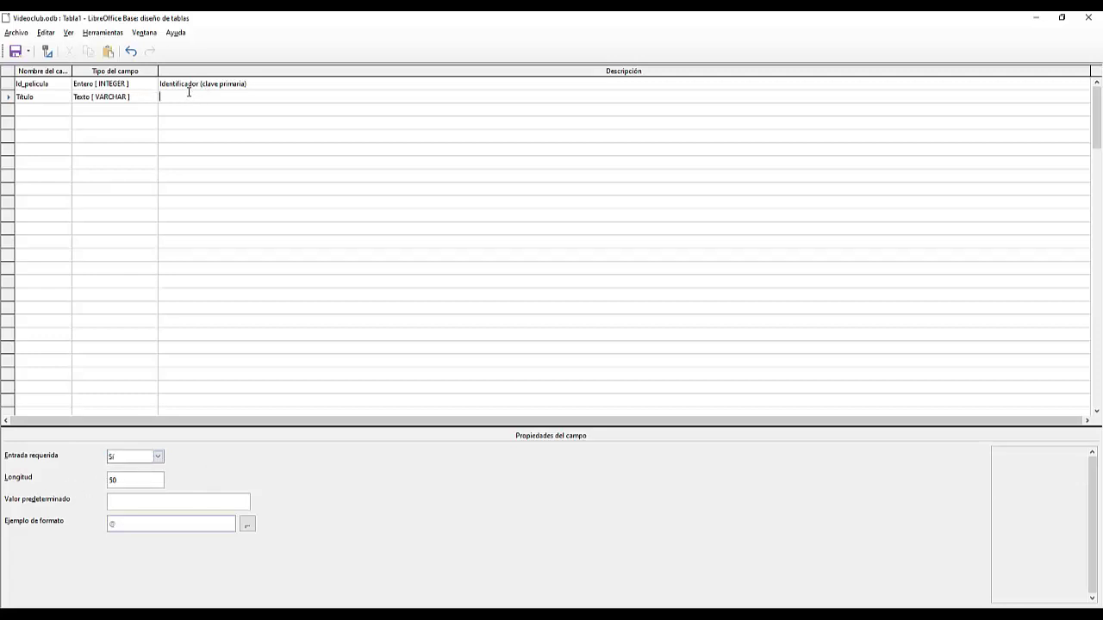
type("Título de película")
key("BackSpace")
key("BackSpace")
key("BackSpace")
type("í")
key("BackSpace")
type("í")
Add a Director field of type Texto [VARCHAR] with the description "Director"
left_click(62, 111)
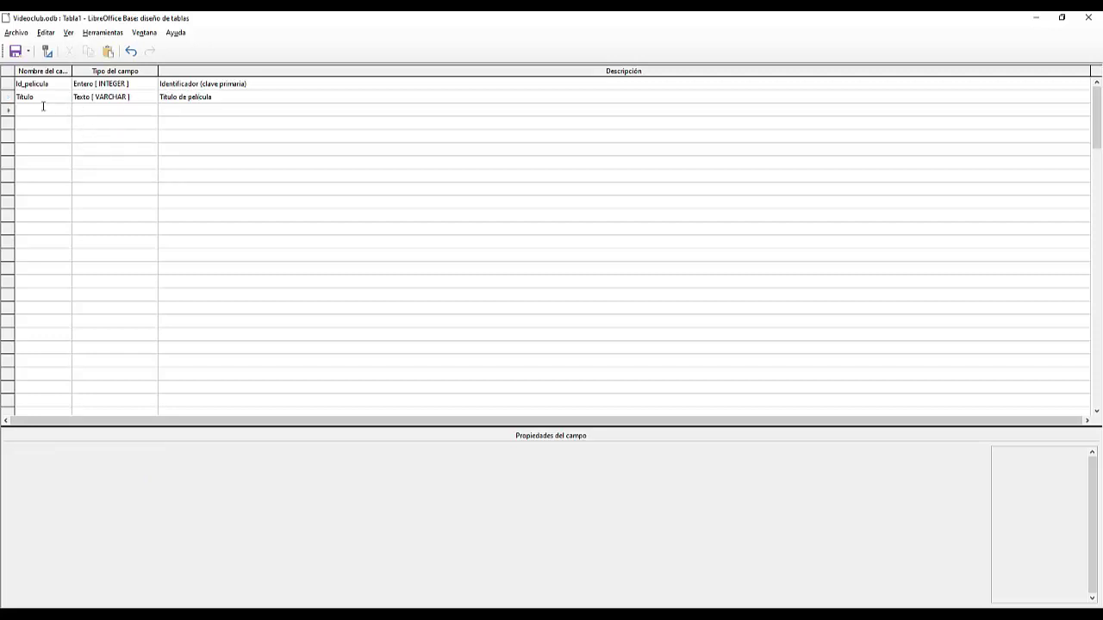
type("Director")
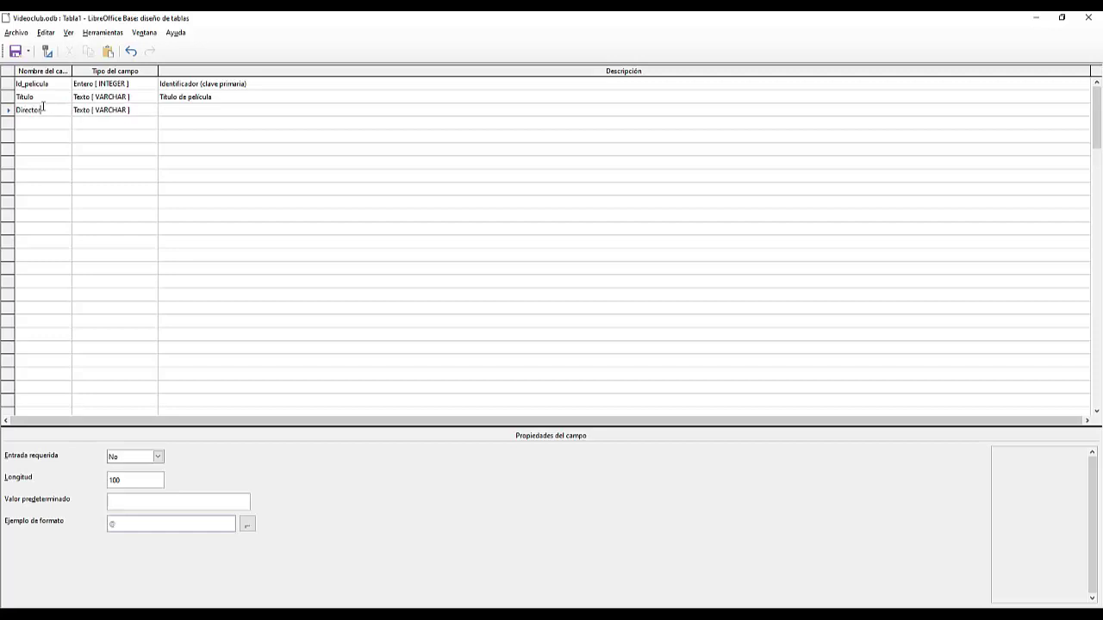
key("Tab")
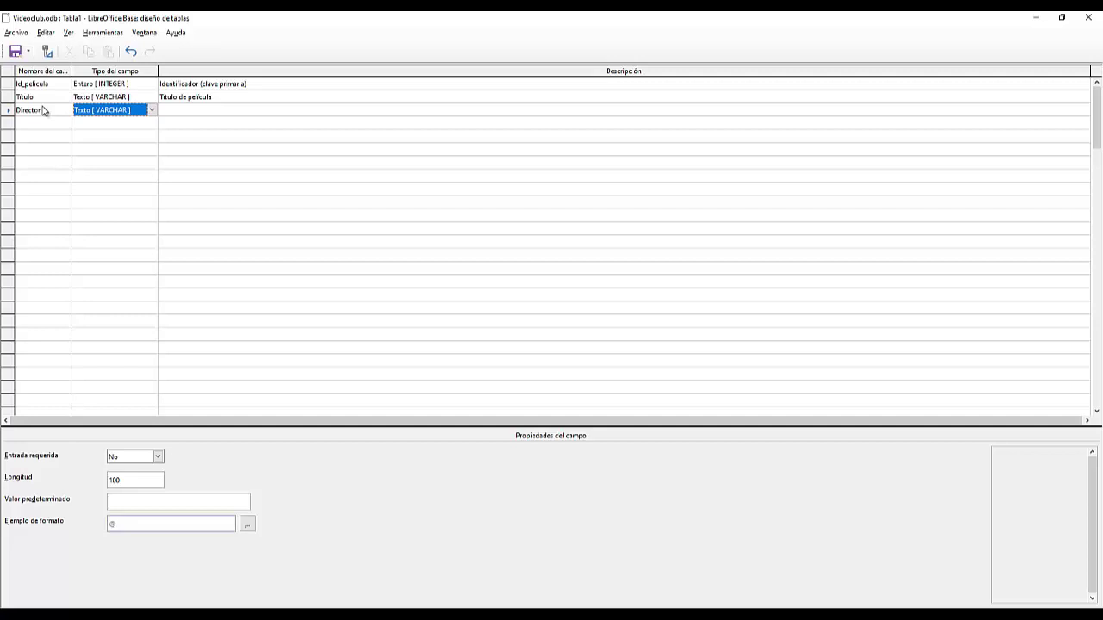
key("Tab")
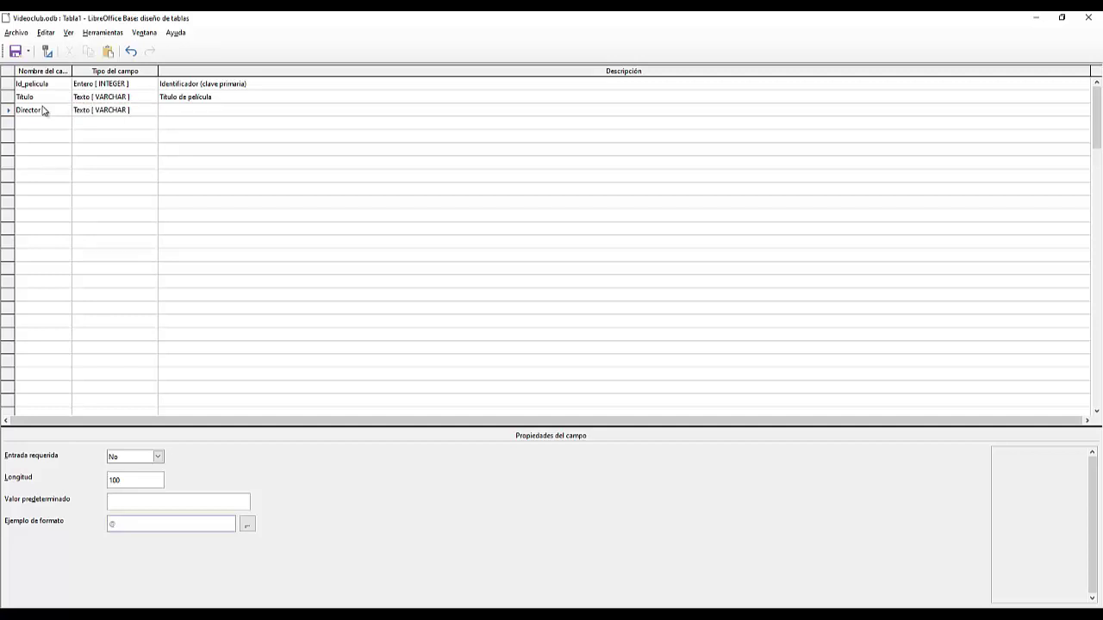
type("Direc")
key("BackSpace")
key("BackSpace")
key("BackSpace")
type("irector")
Add a field named Anyo below Director with the type Fecha [DATE]
left_click(23, 122)
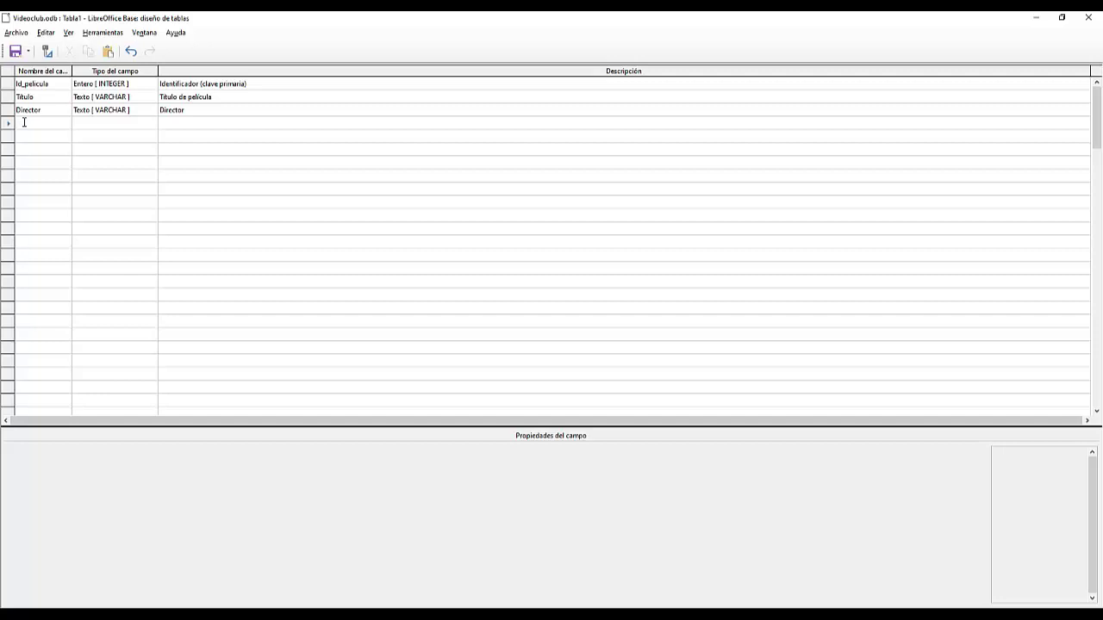
type("Año")
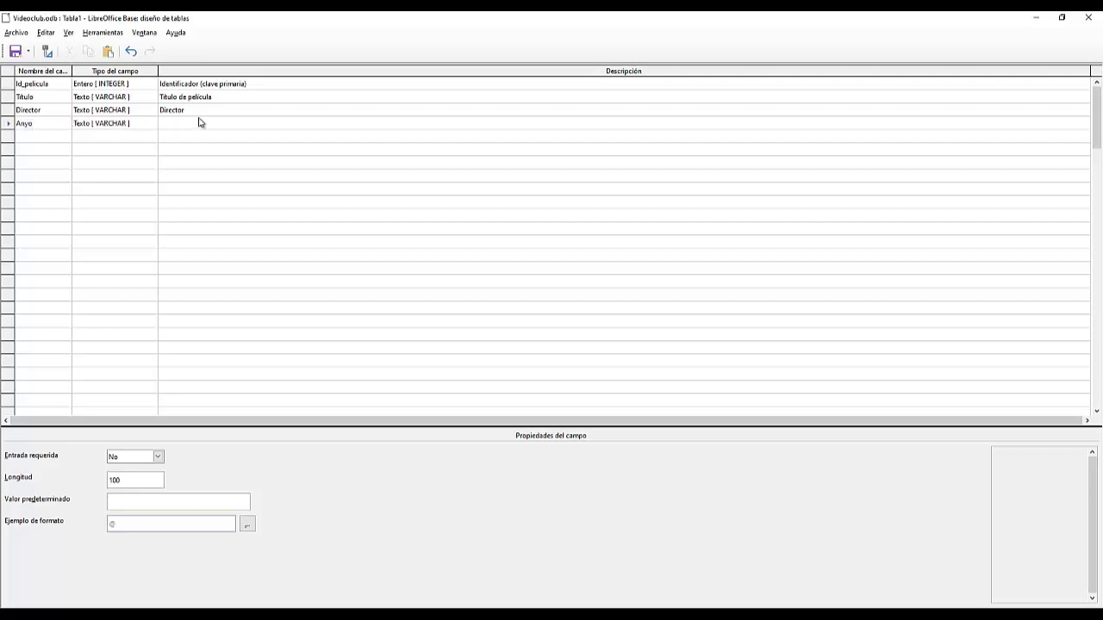
left_click(129, 128)
left_click(152, 124)
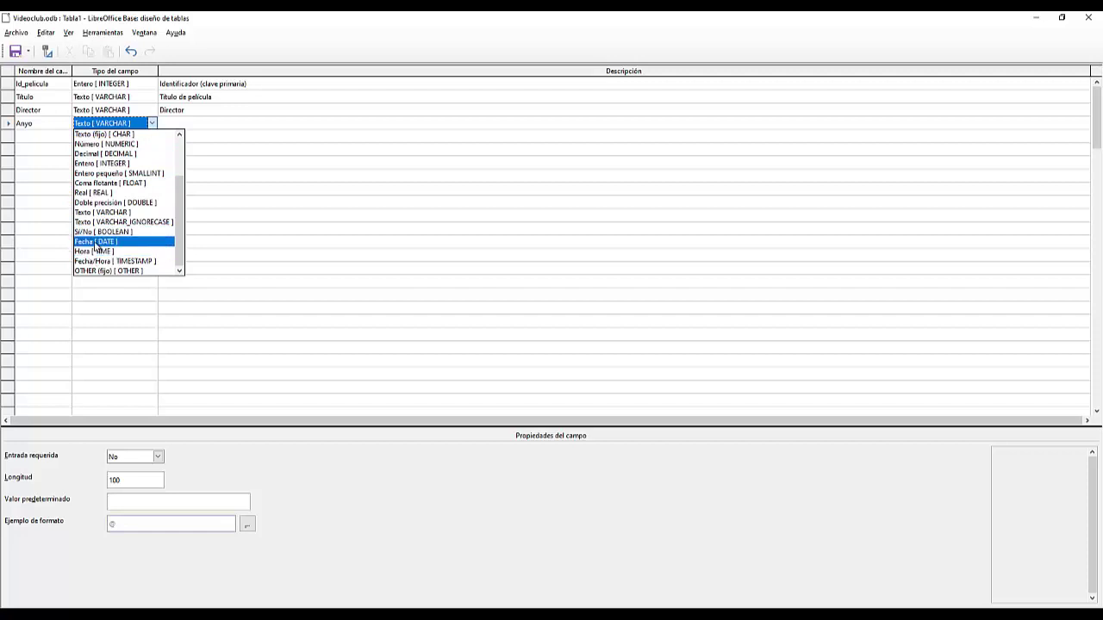
left_click(90, 241)
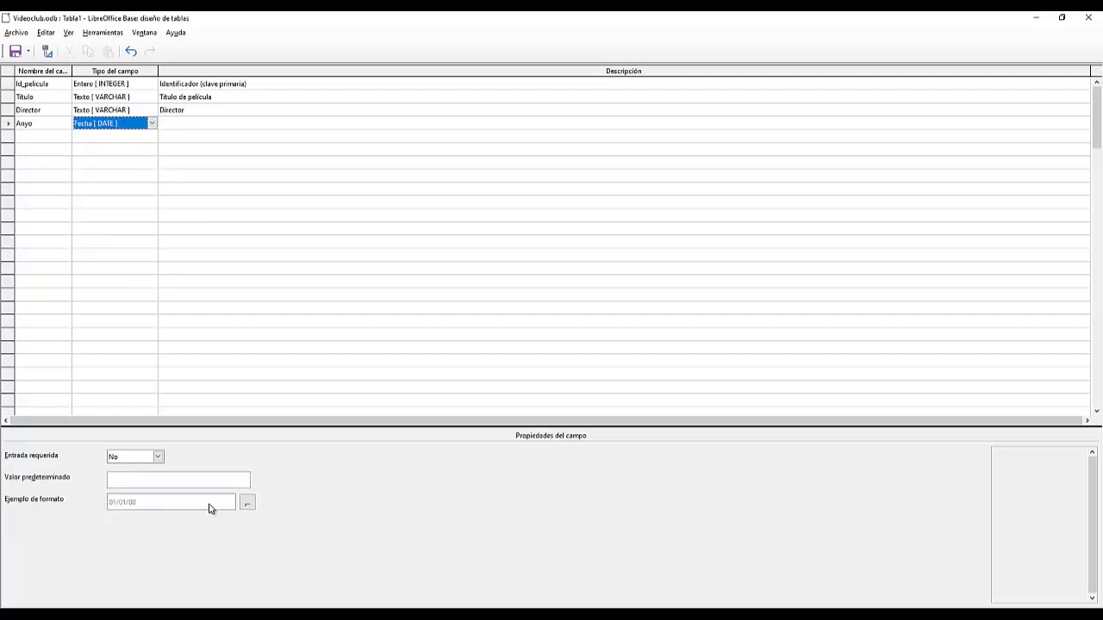
Give the Anyo field the custom date format code AAAA
left_click(248, 503)
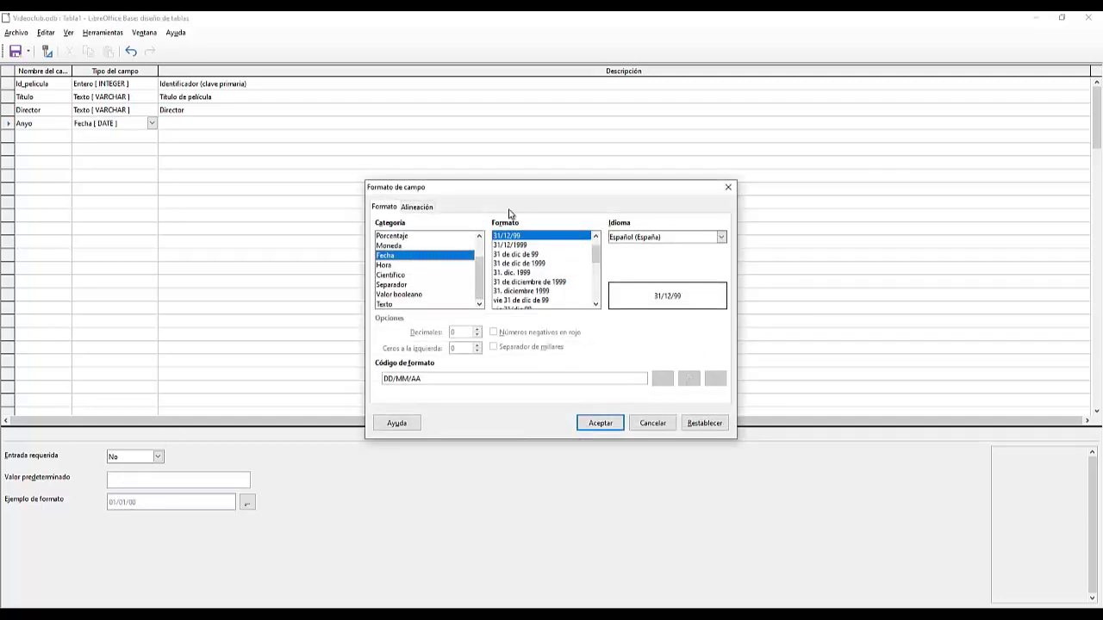
scroll(524, 274, "down", 4)
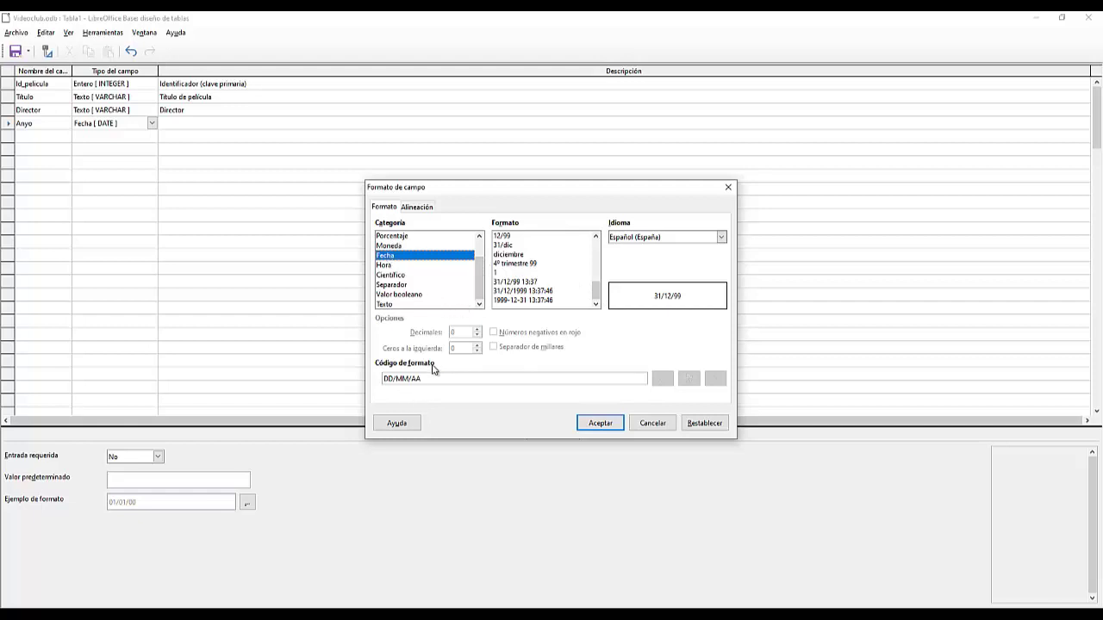
left_click_drag(424, 379, 357, 372)
type("AAAA")
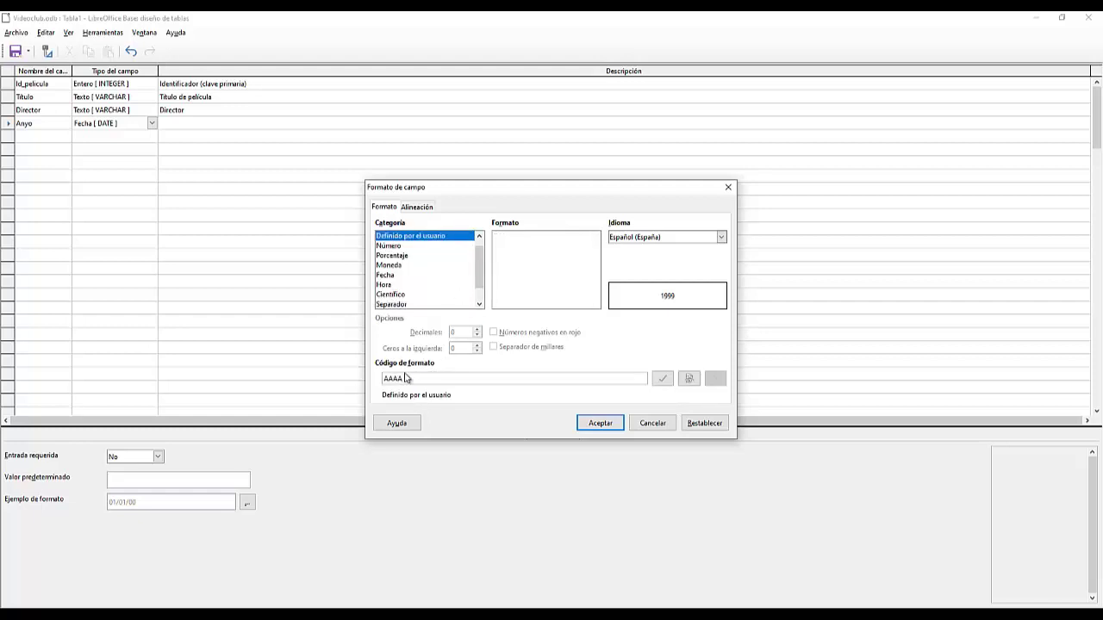
left_click(600, 423)
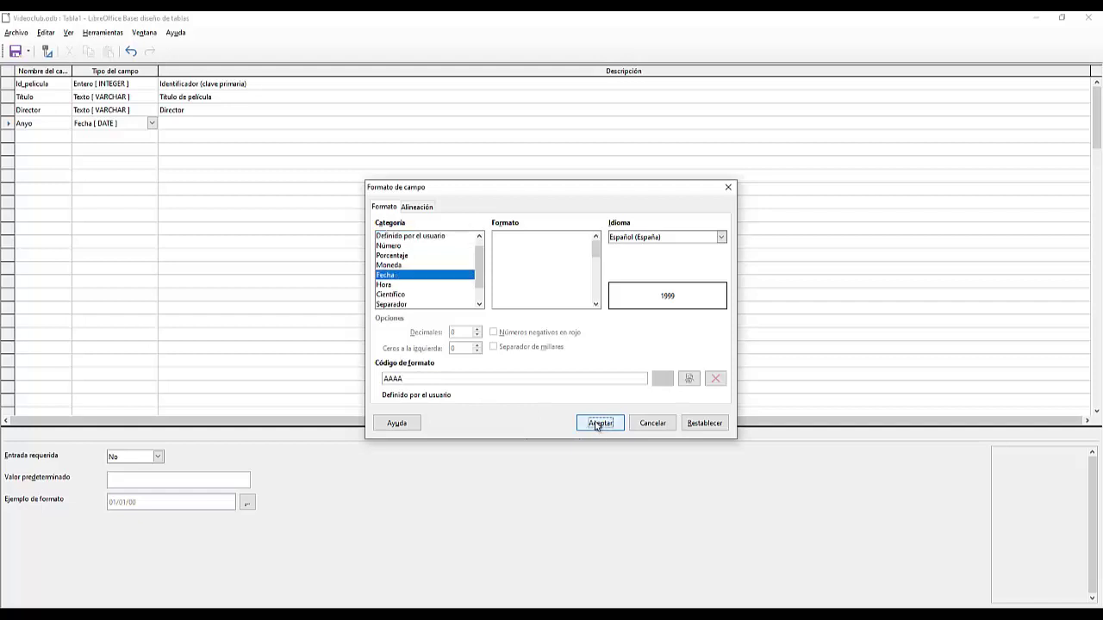
Check the type list of the Anyo field, keep Fecha [DATE], and enter the description "Año de producción"
left_click(140, 124)
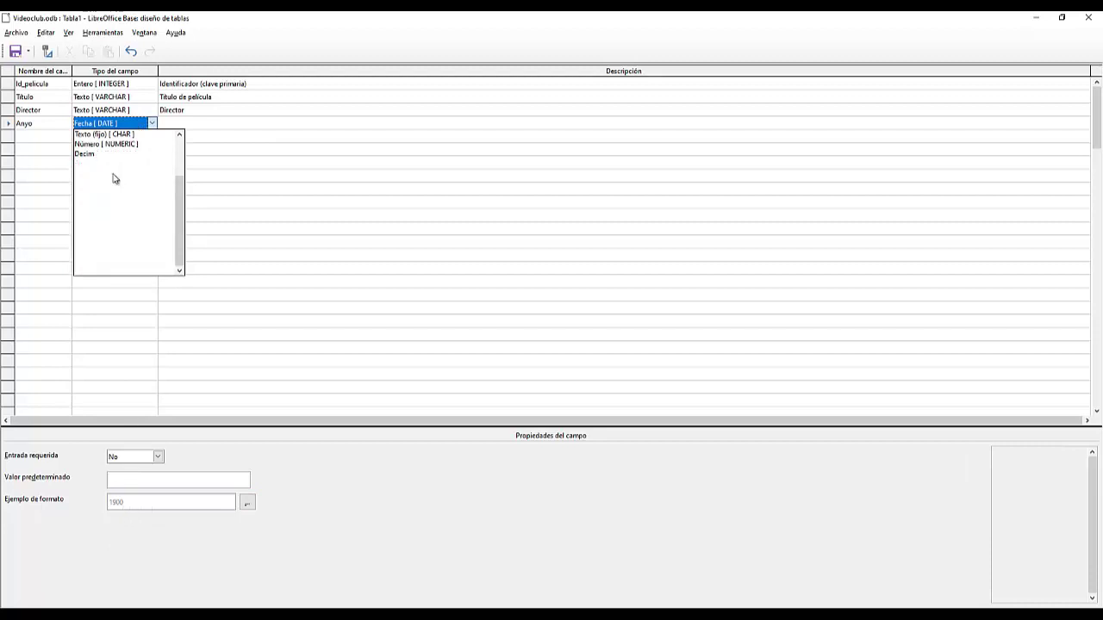
left_click(93, 126)
left_click(192, 121)
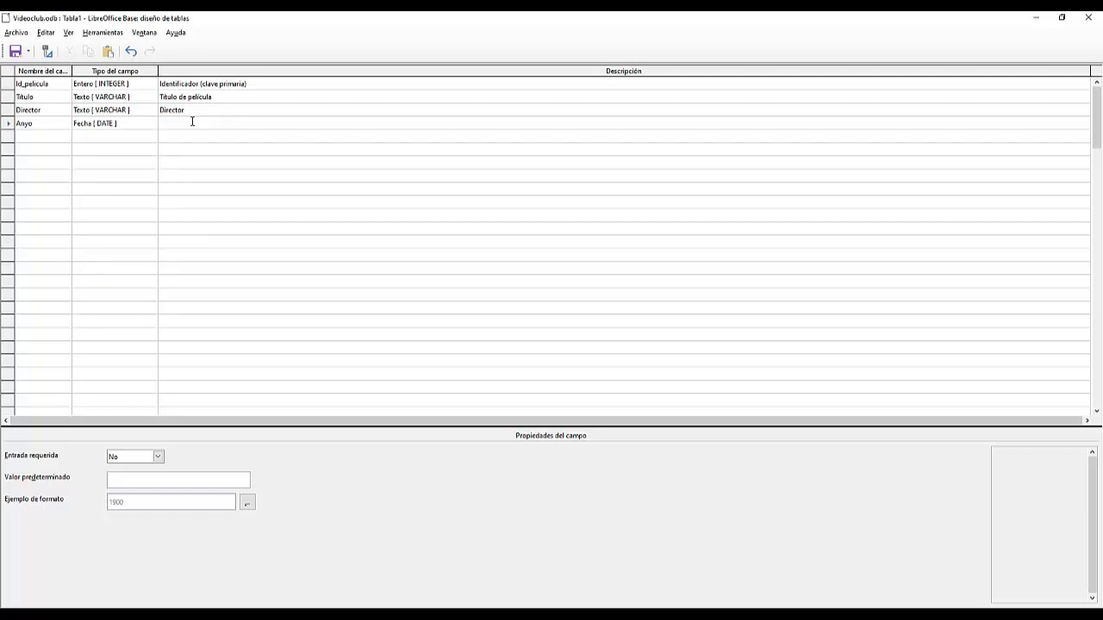
type("Año de producción")
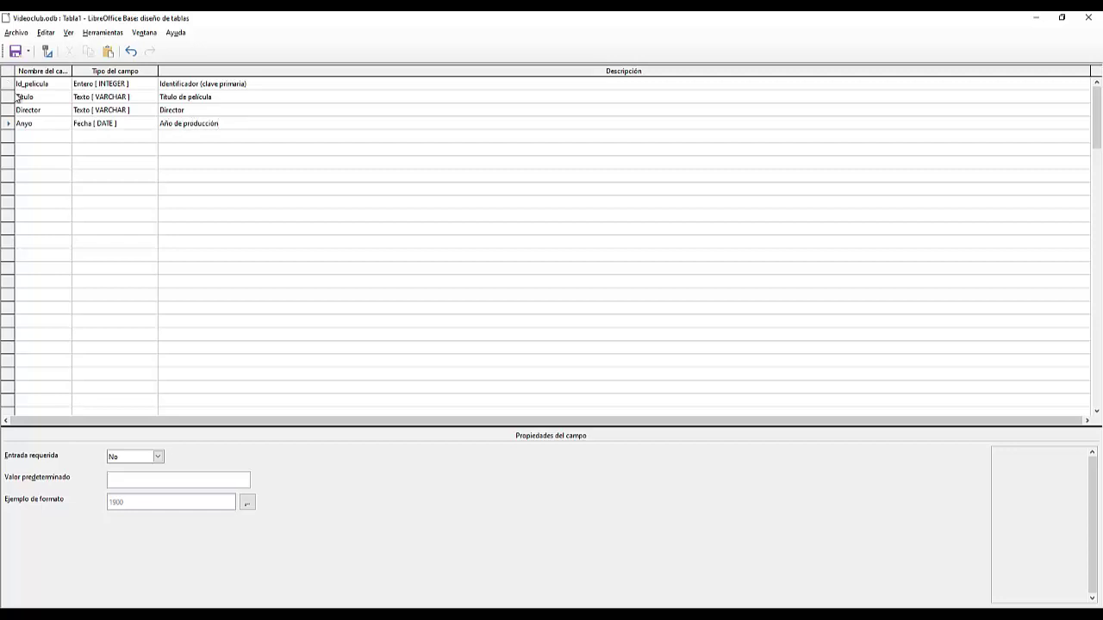
Add a Soporte field of type Texto [VARCHAR] with length 20 and the description "Tipo de soporte (VHS, DVD, BluRay)"
left_click(17, 139)
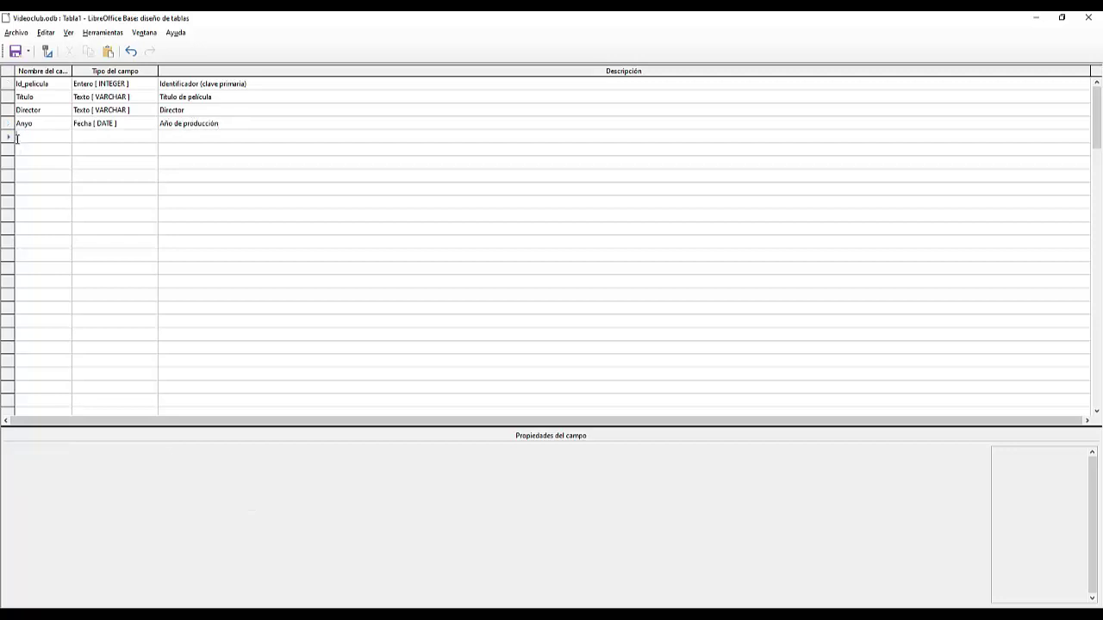
type("Soporte")
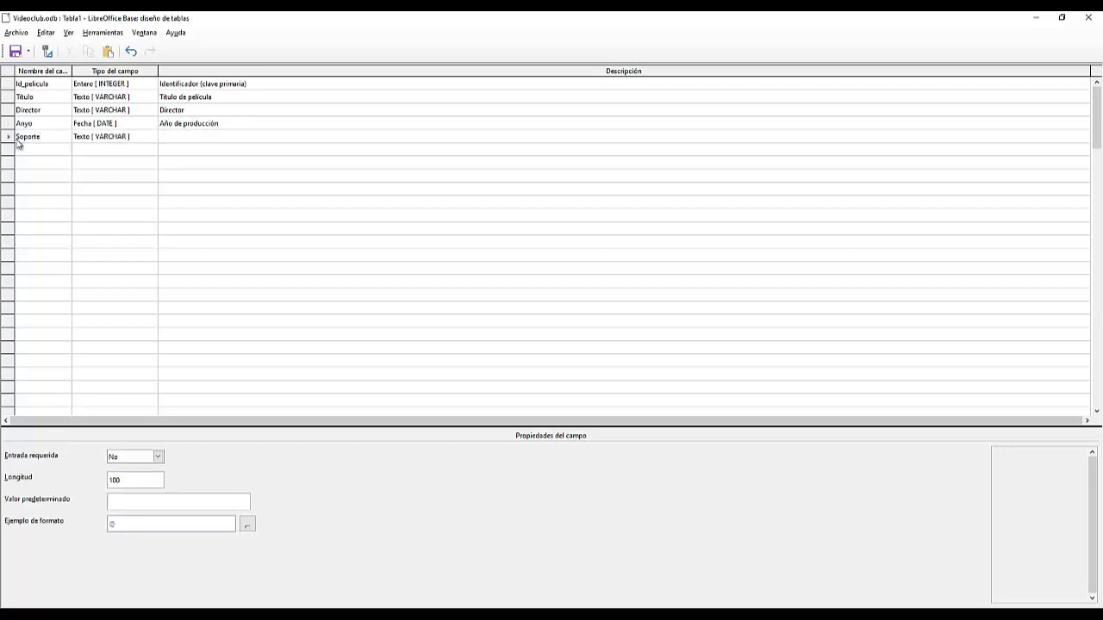
key("Tab")
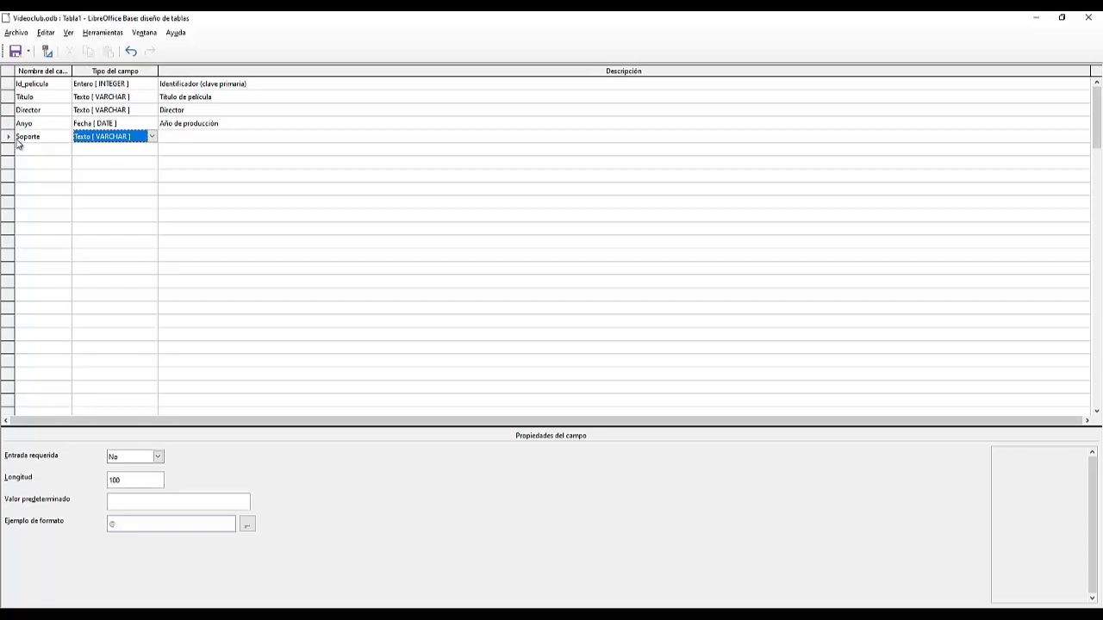
left_click(181, 138)
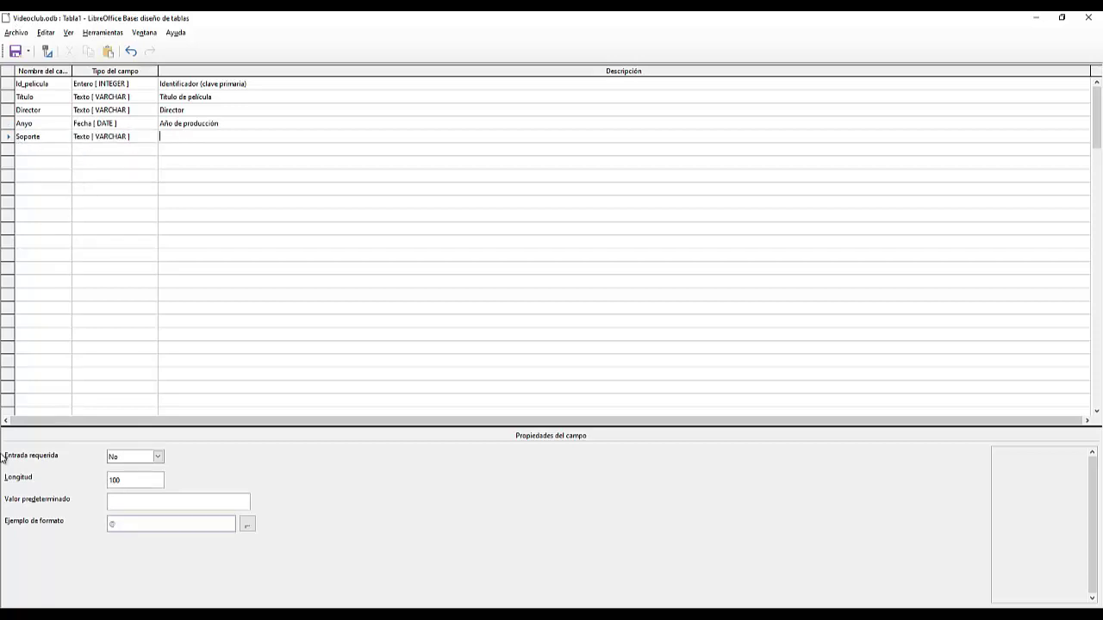
left_click(121, 480)
type("20")
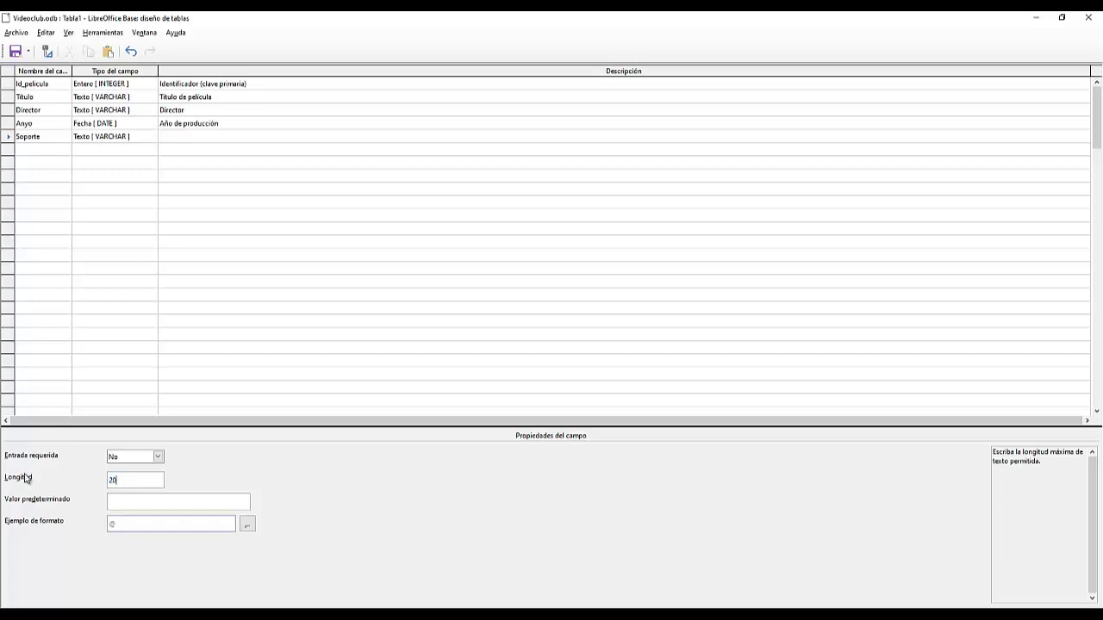
left_click(169, 138)
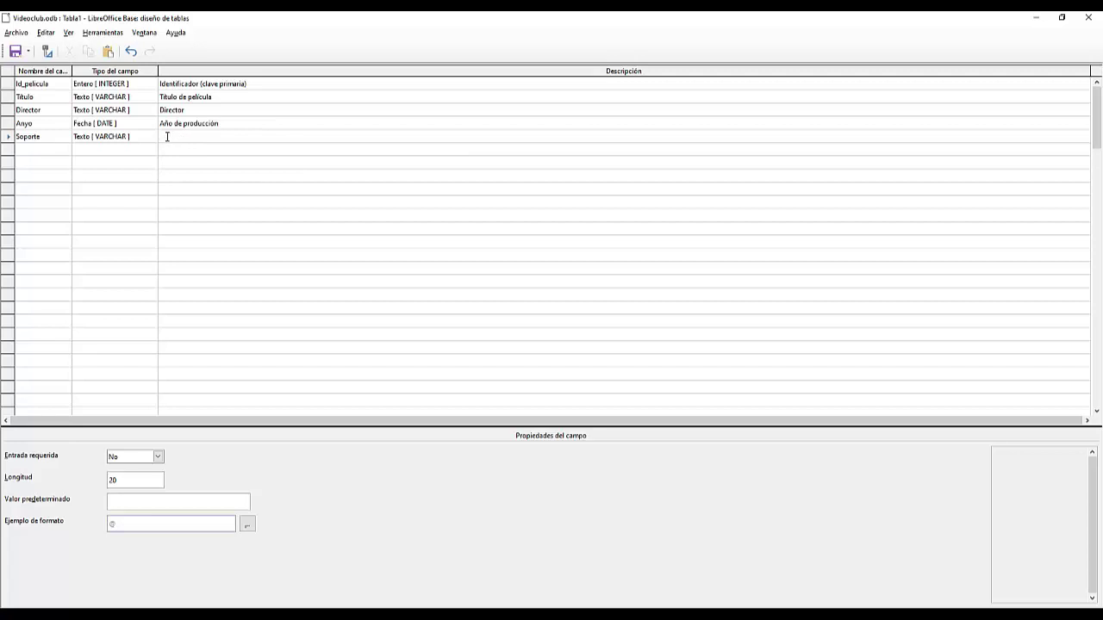
type("Tipo de soporte (VHS, DVD, BluRay")
Add a field named Duracion, without an accent, below the Soporte field
left_click(35, 151)
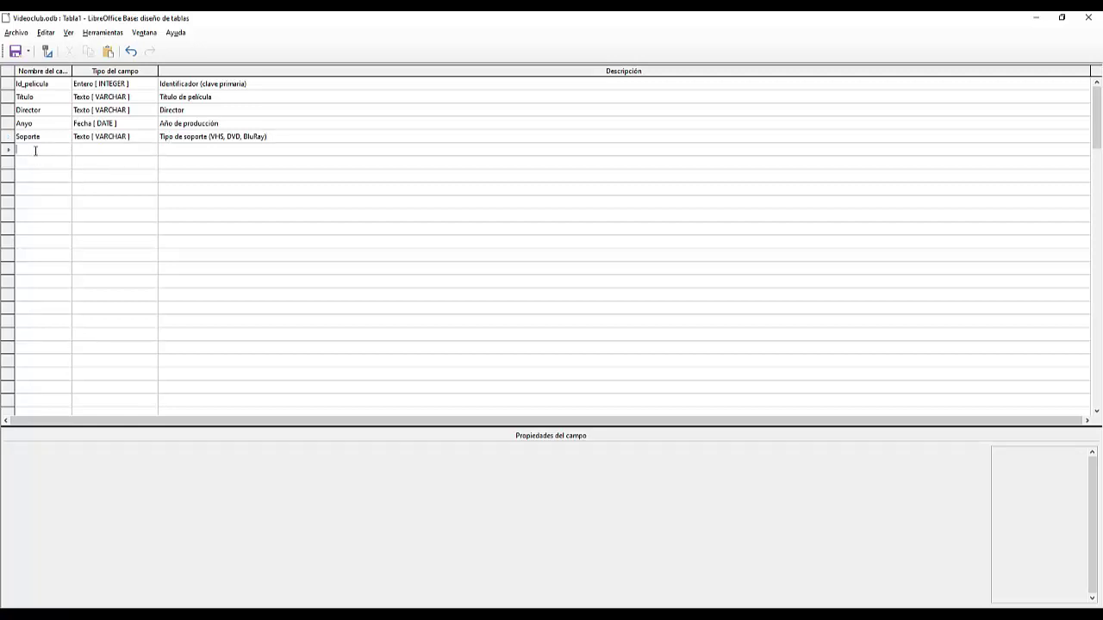
type("Duración")
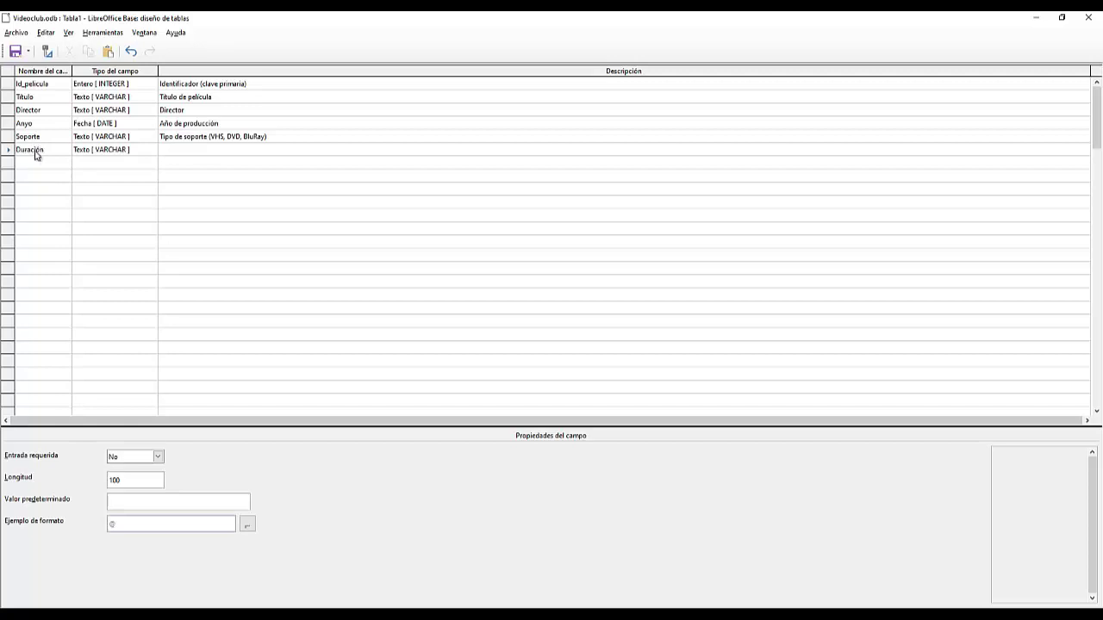
key("Tab")
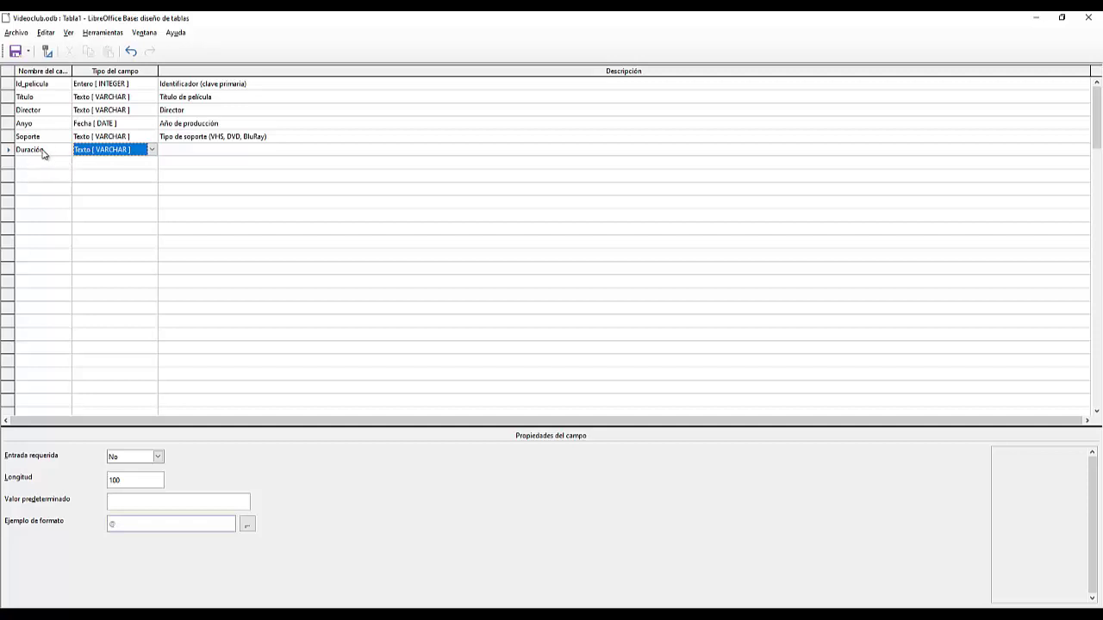
left_click(39, 150)
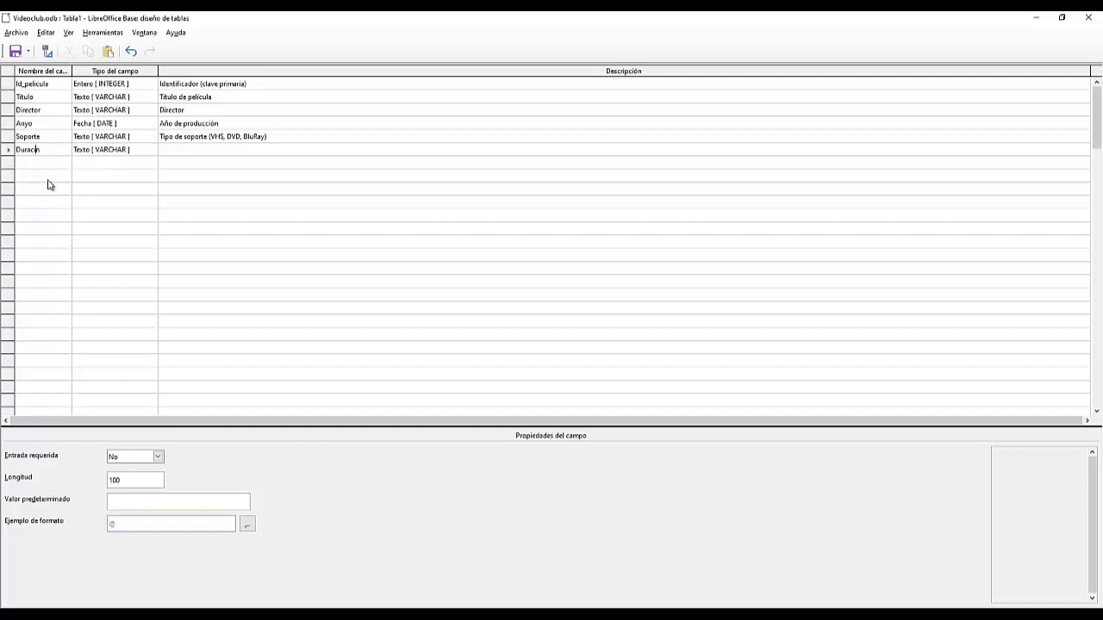
Set the Duracion field's type to Entero pequeño [SMALLINT] and enter the description "Tiempo de duración en minutos"
left_click(128, 153)
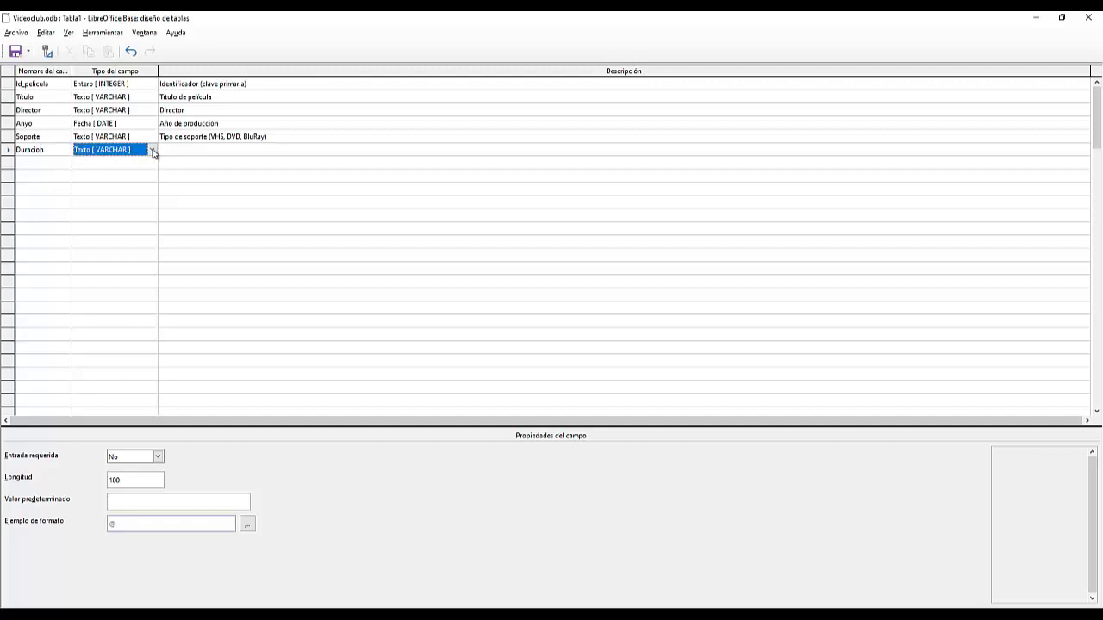
left_click(151, 151)
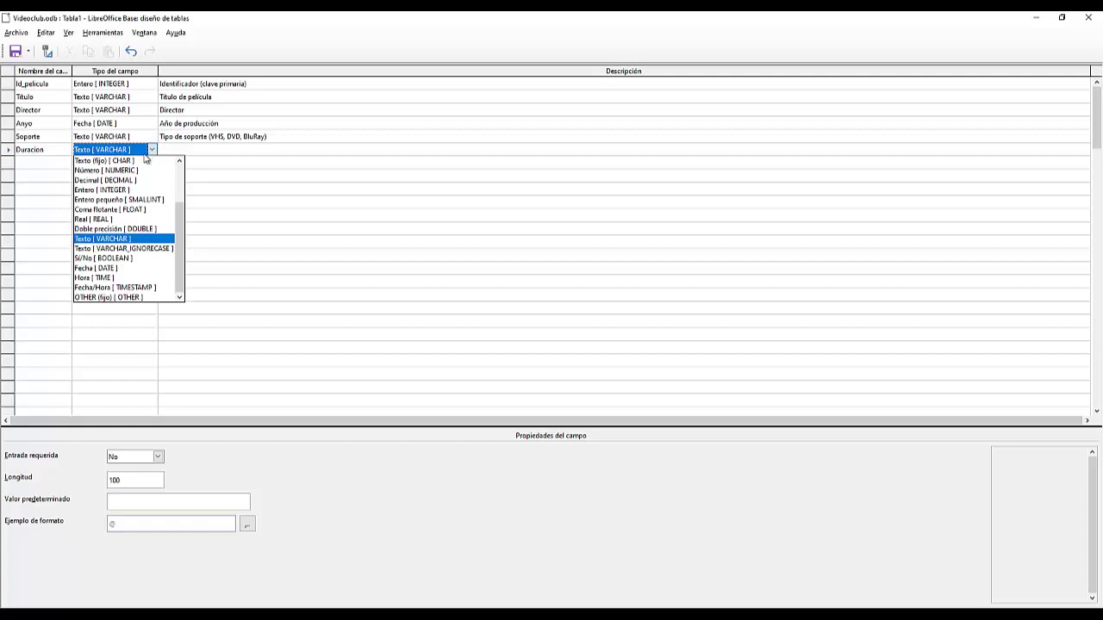
left_click(100, 202)
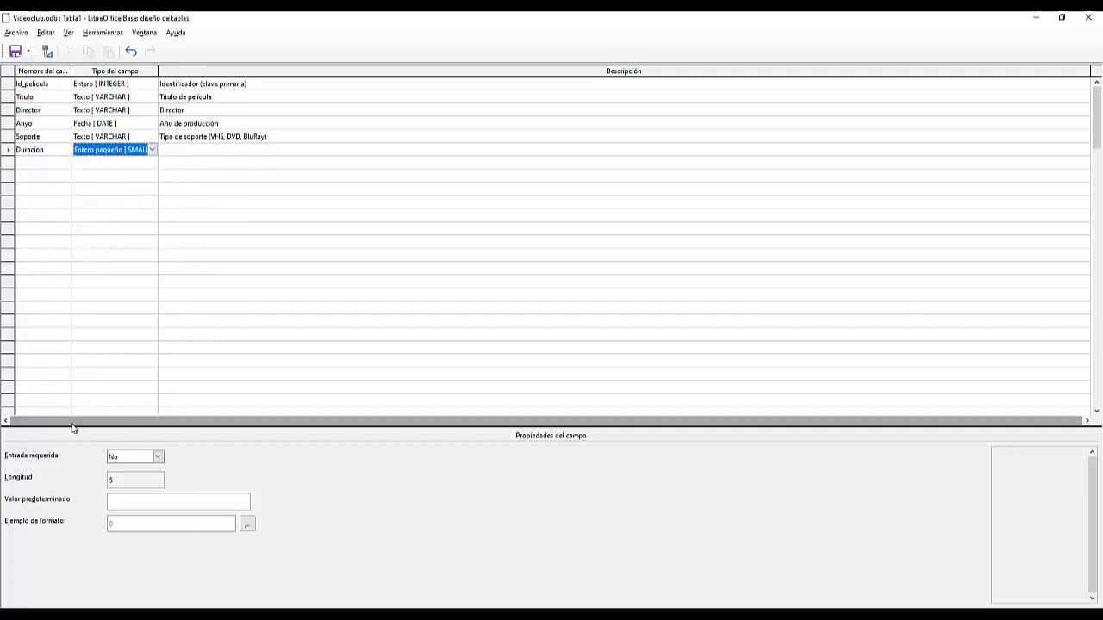
left_click(183, 153)
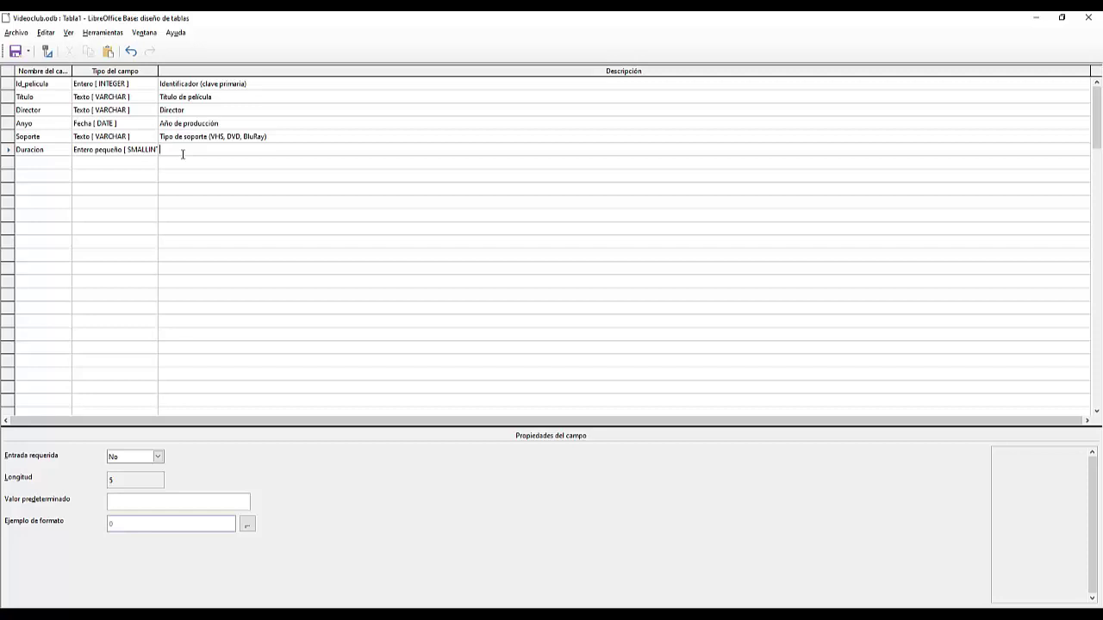
type("Tiempo de duración en minutos")
key("Return")
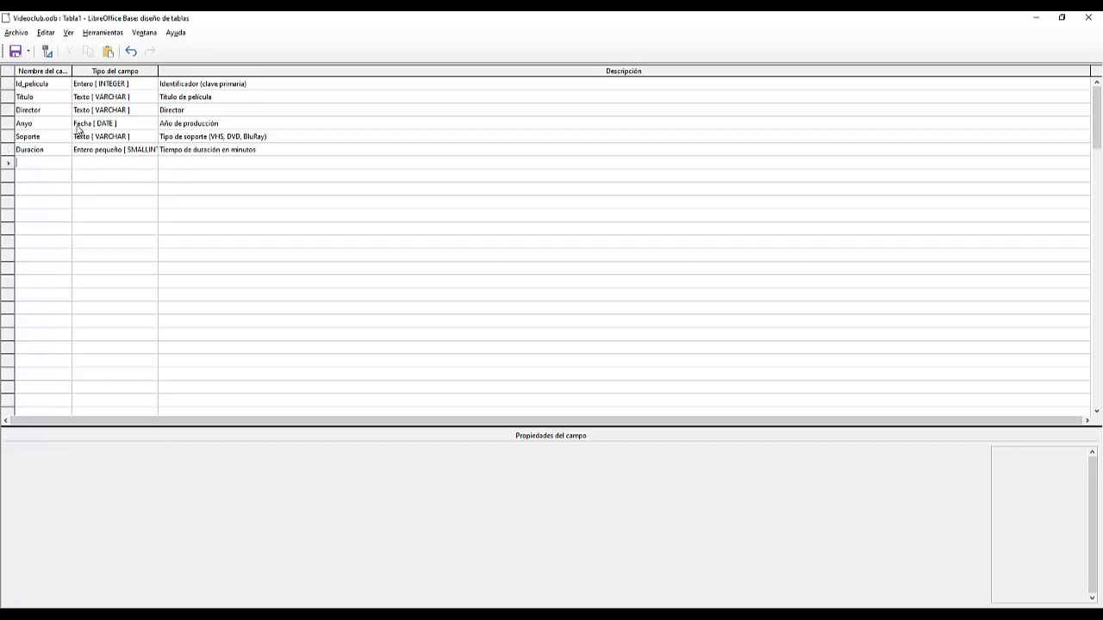
Add a Genero field of type Texto [VARCHAR] with the description "Género al que pertenece la película."
left_click(222, 97)
left_click(40, 163)
type("G")
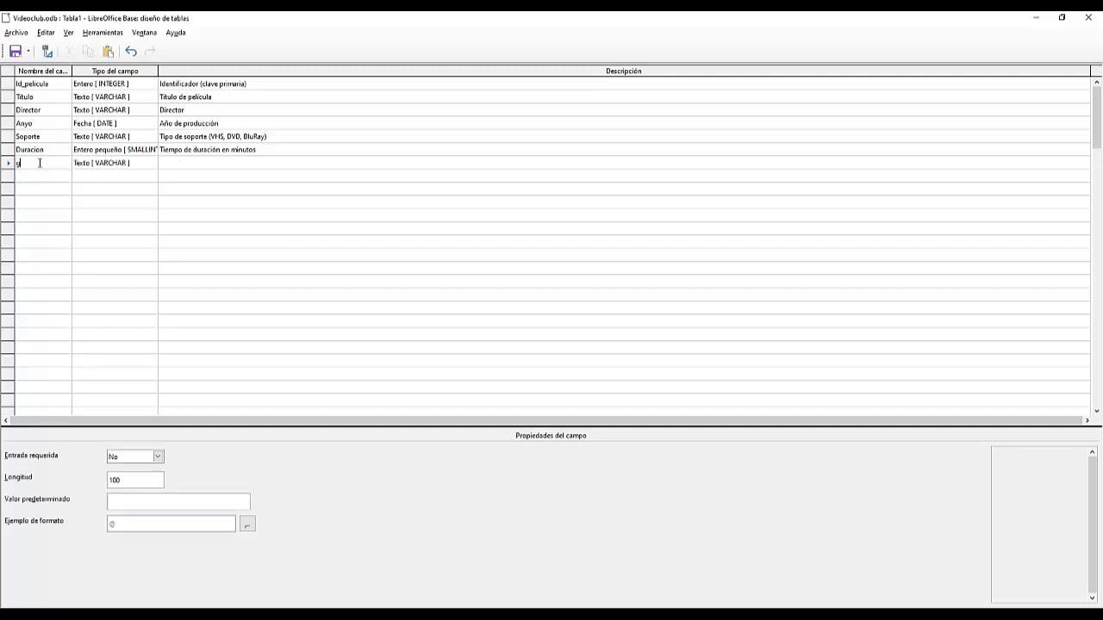
type("genero")
key("Tab")
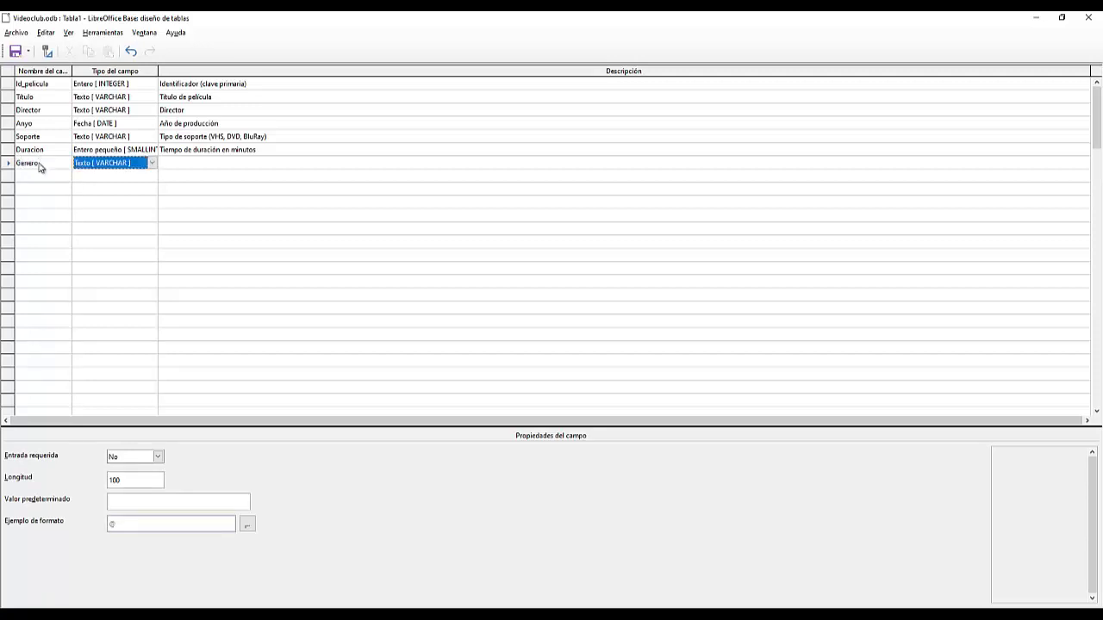
left_click(183, 164)
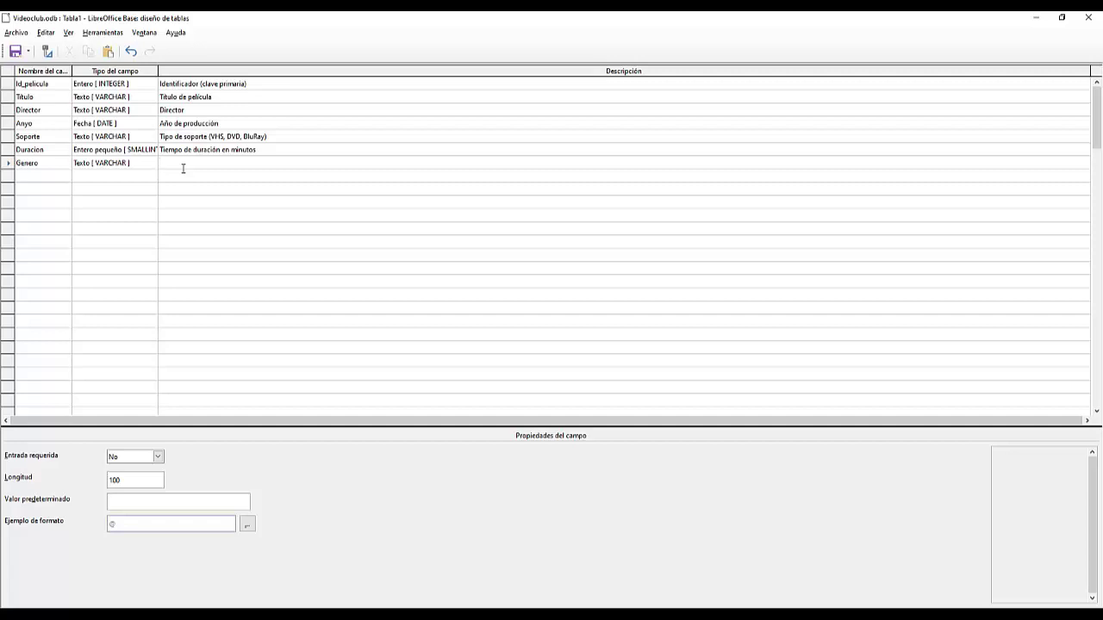
type("Género al que pertenece la película ")
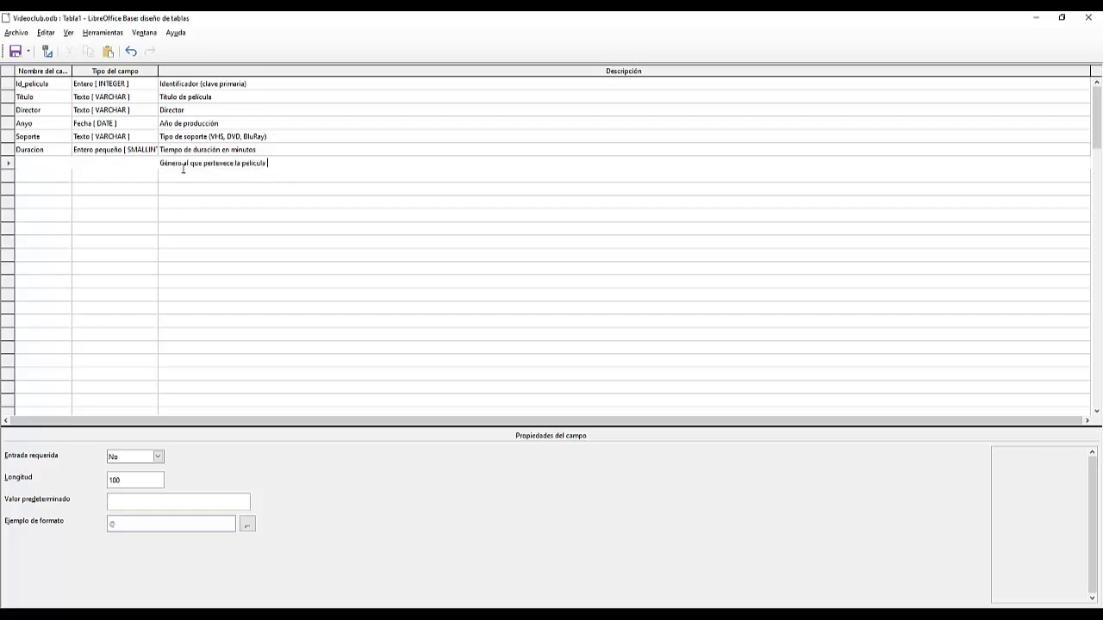
type(".")
Add an Argumento field of type Nota [LONGVARCHAR] with the description "Argumento de la película."
left_click(48, 175)
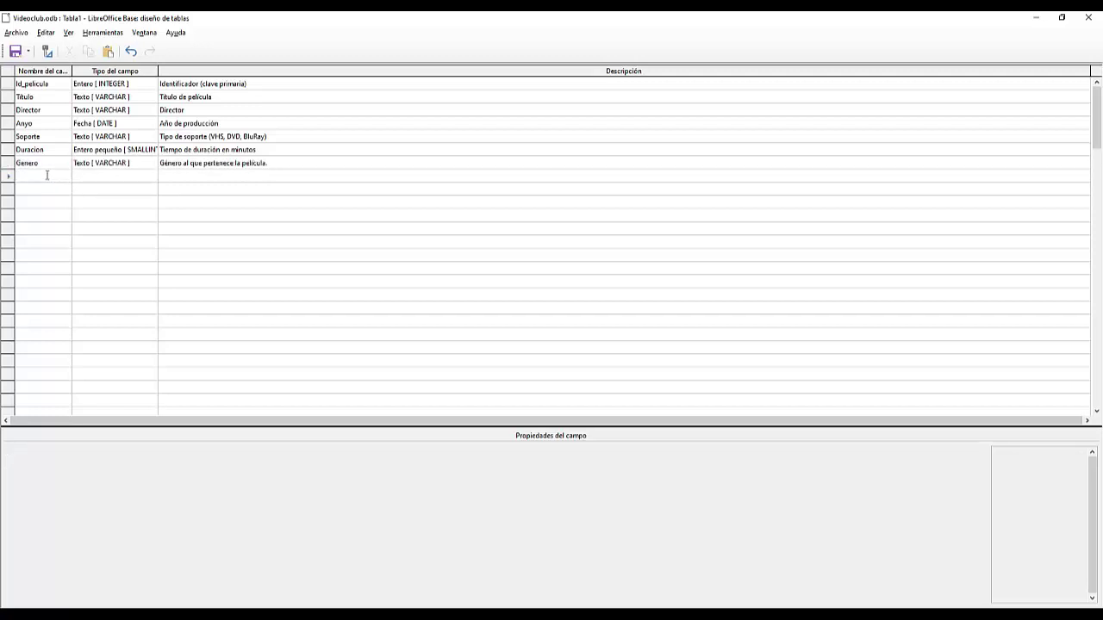
type("A")
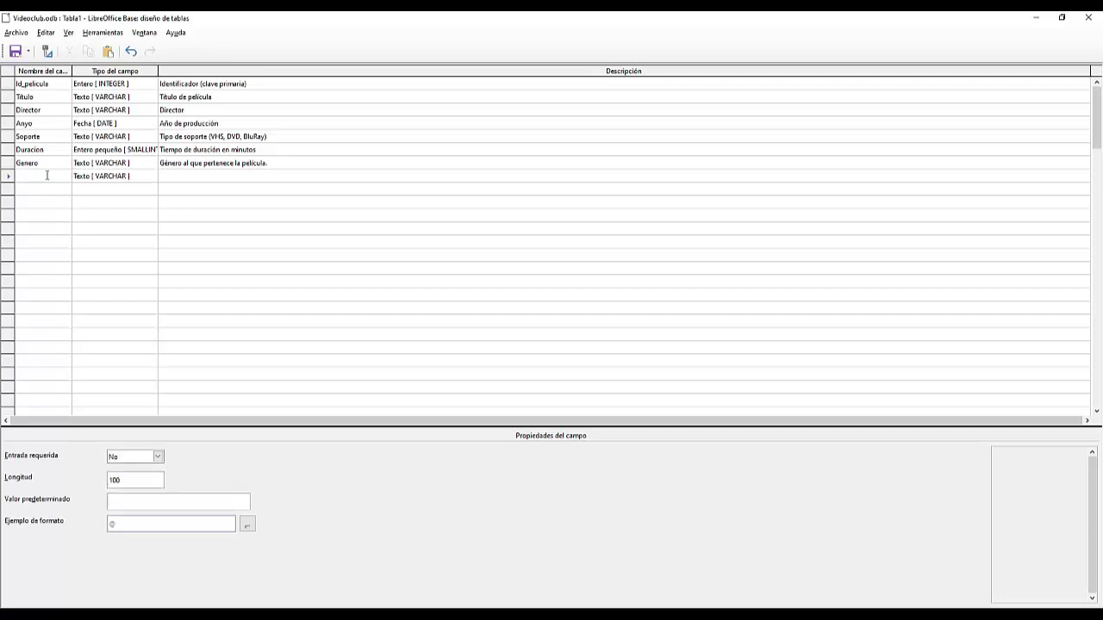
type("rgumento")
left_click(107, 176)
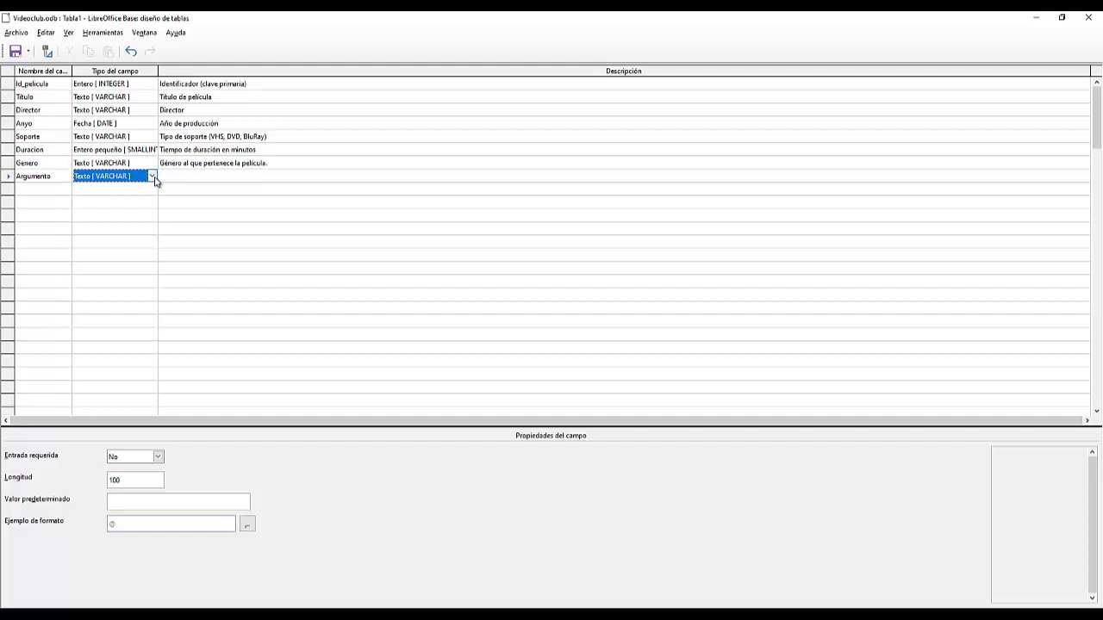
left_click(152, 178)
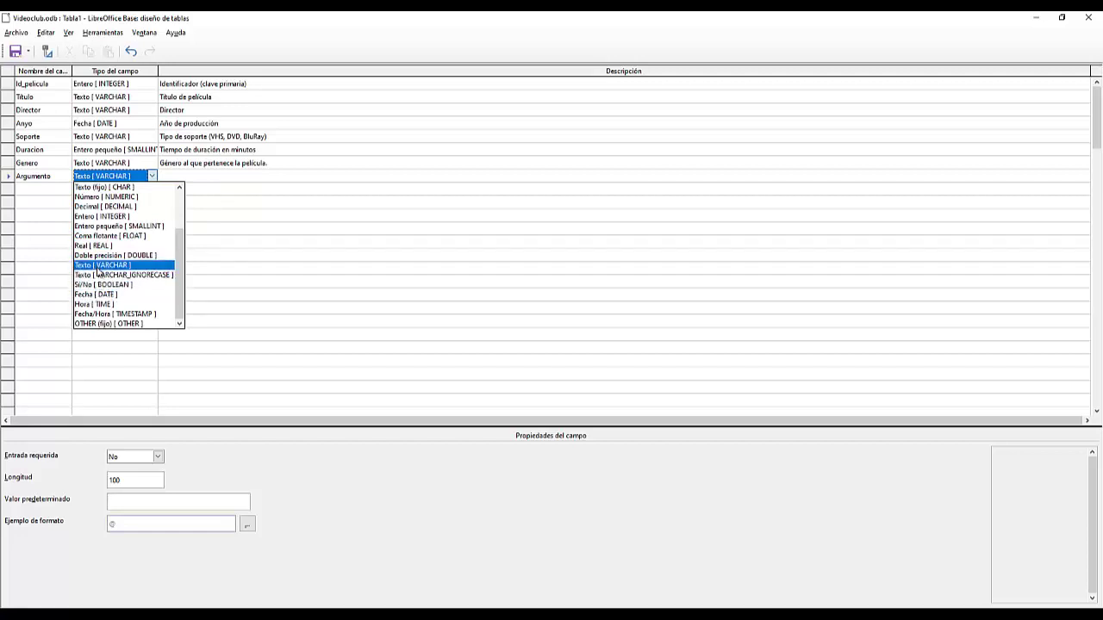
scroll(96, 270, "up", 2)
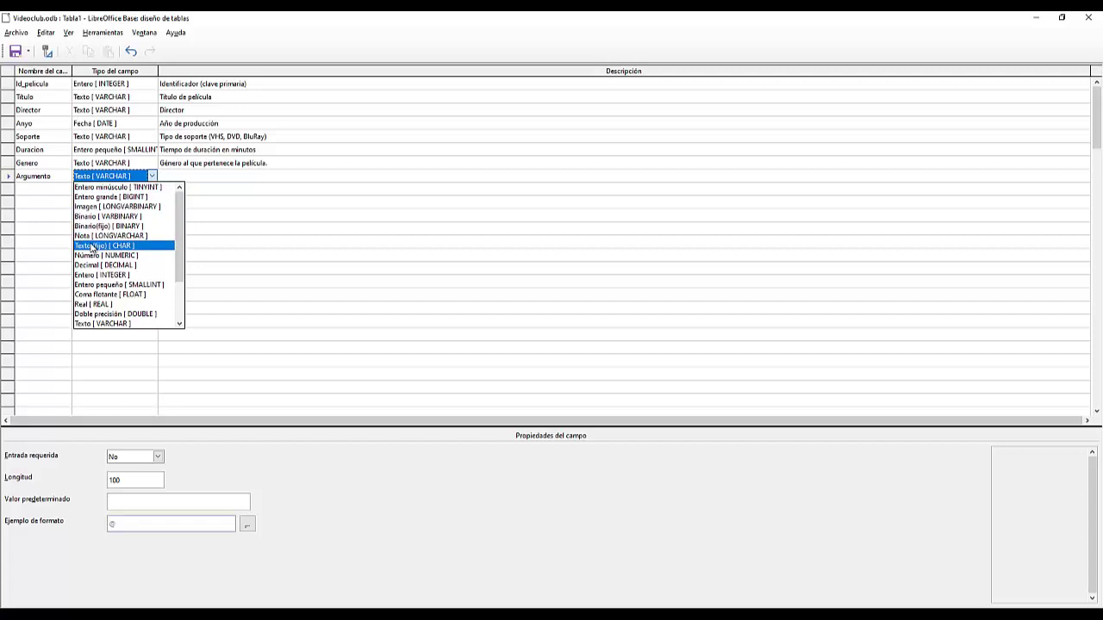
left_click(108, 238)
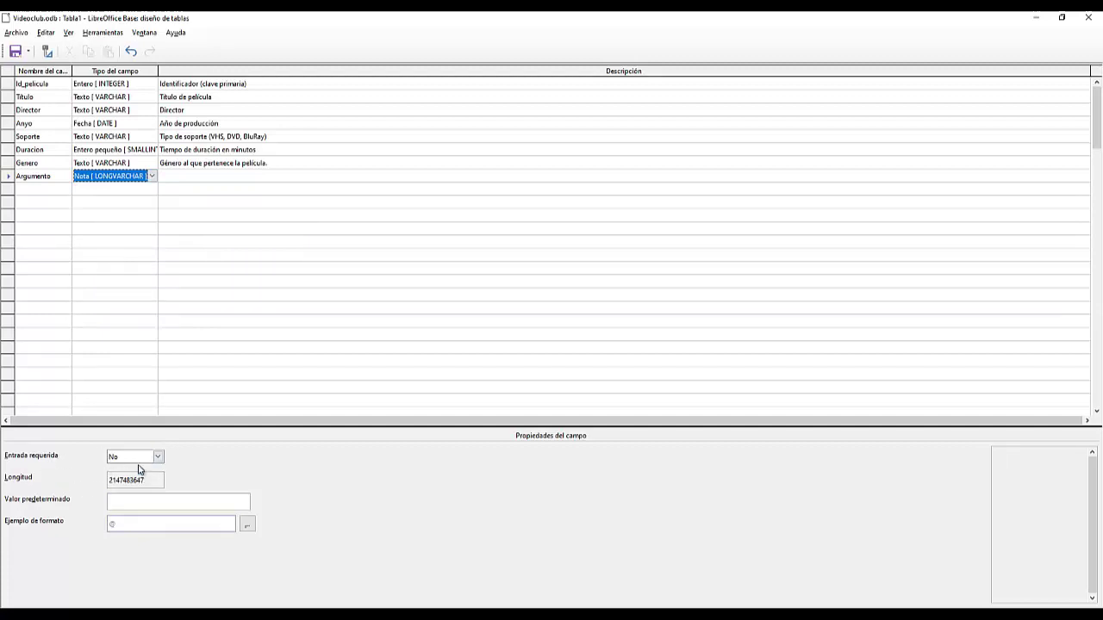
left_click(176, 177)
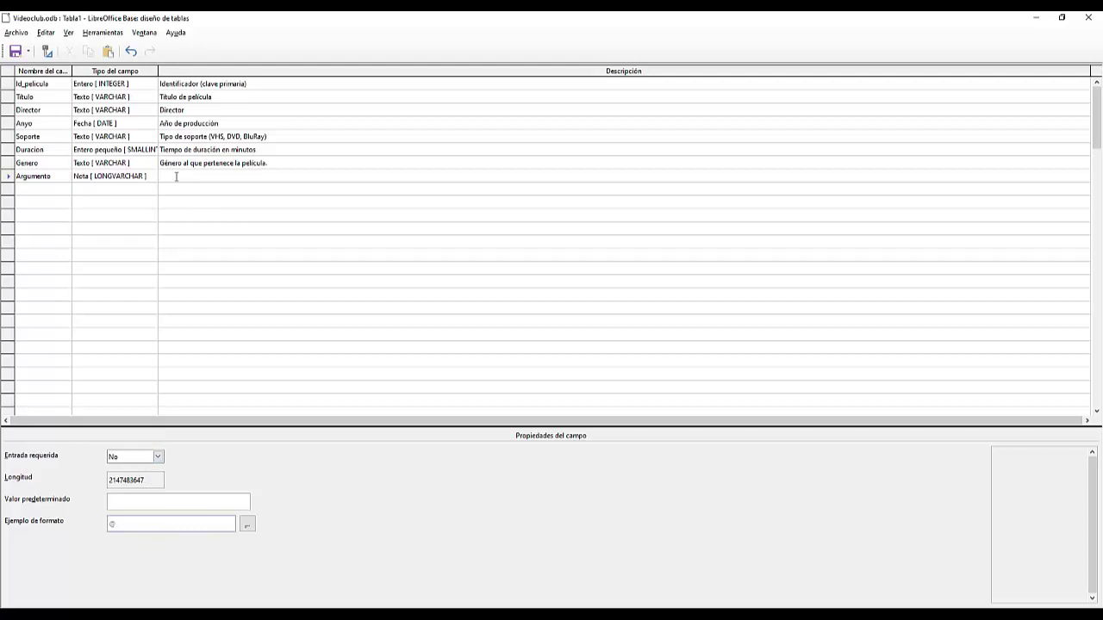
type("Argumento de la película.")
Add a Cartel field of type Imagen [LONGVARBINARY] with the description "Foto de cartel"
left_click(30, 188)
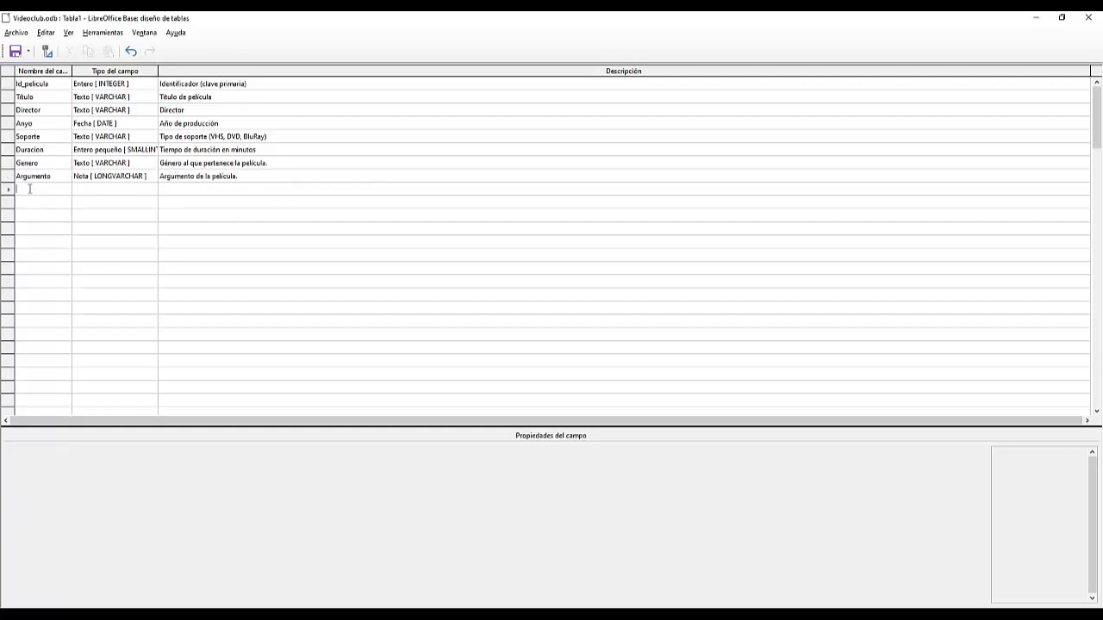
type("carte")
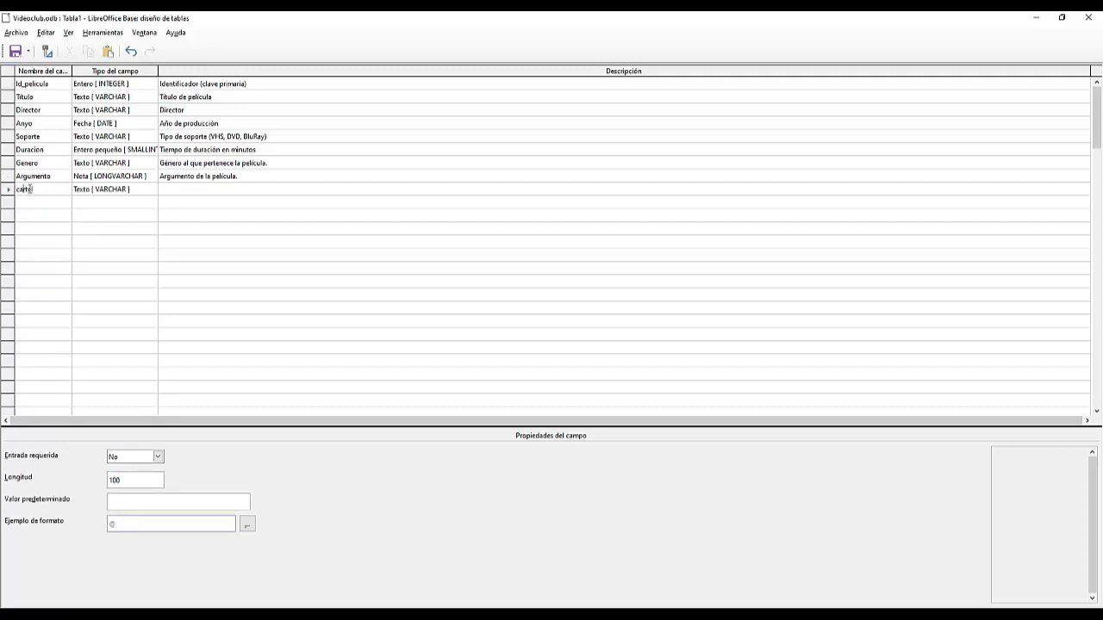
type("l")
key("Tab")
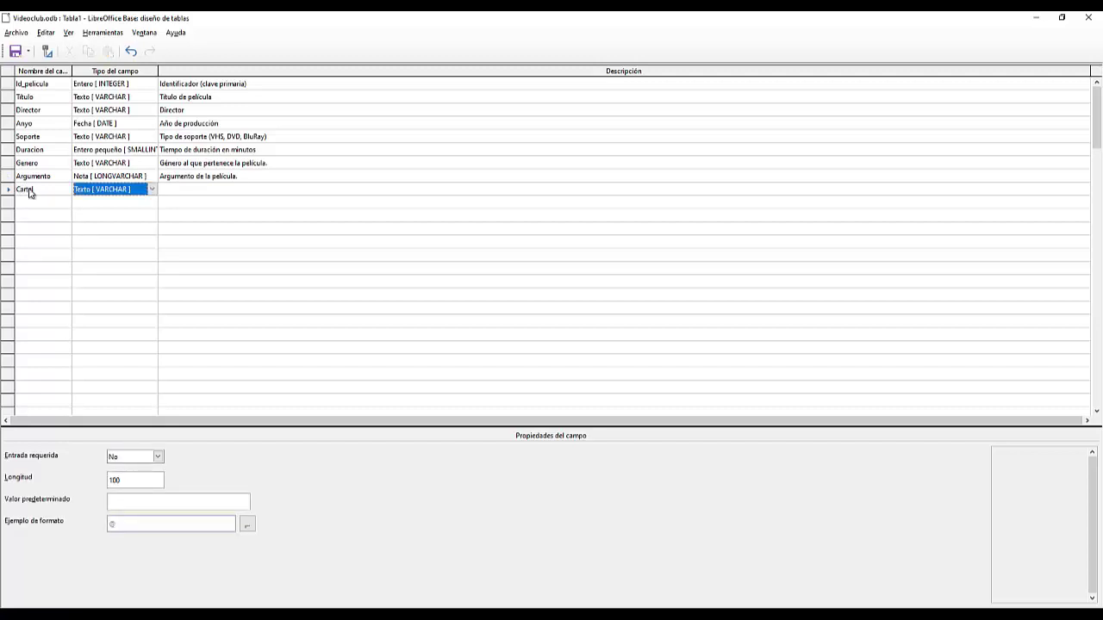
left_click(153, 190)
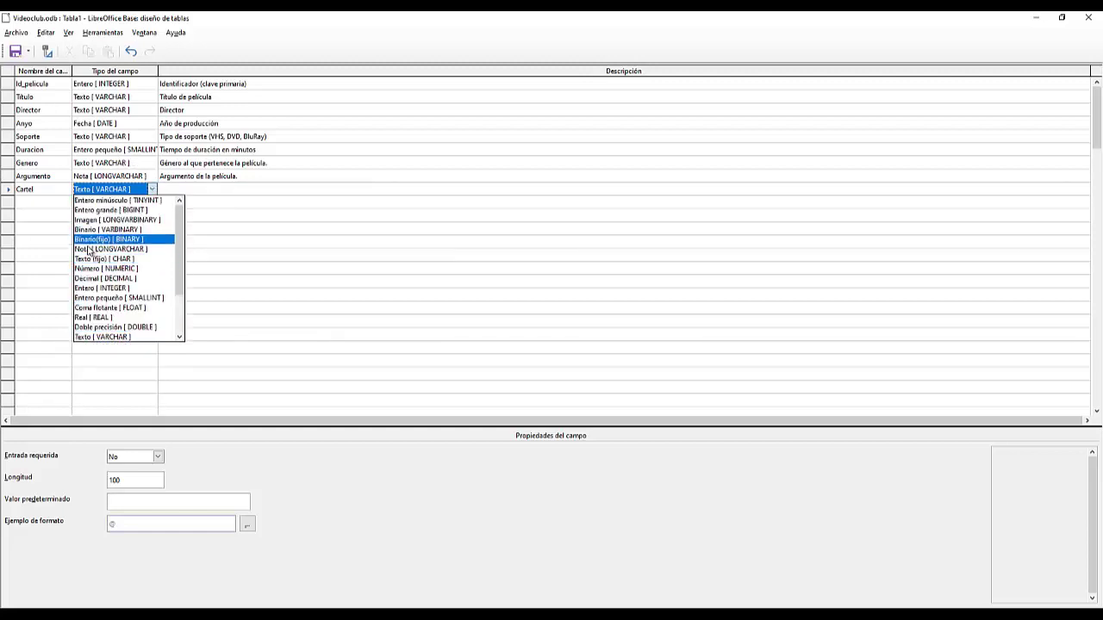
left_click(97, 219)
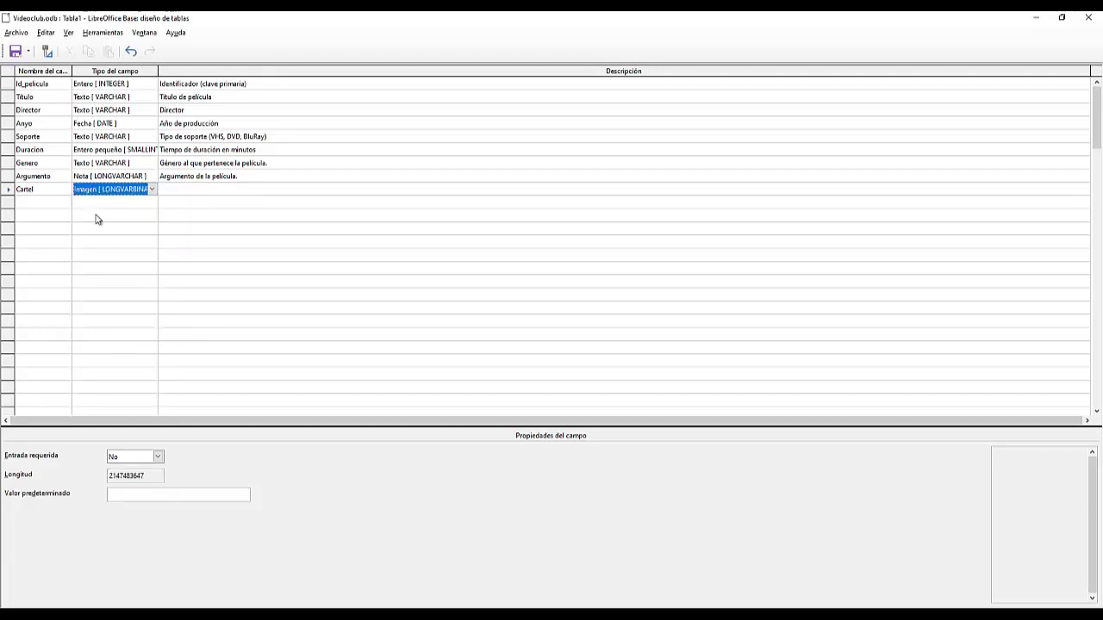
left_click(192, 190)
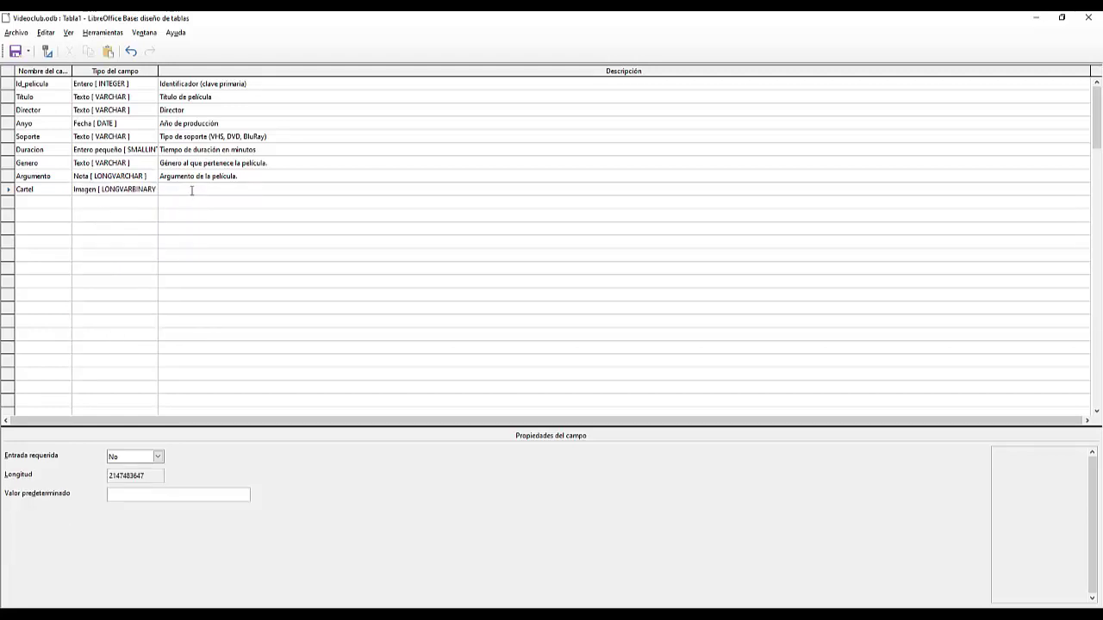
type("Foto d")
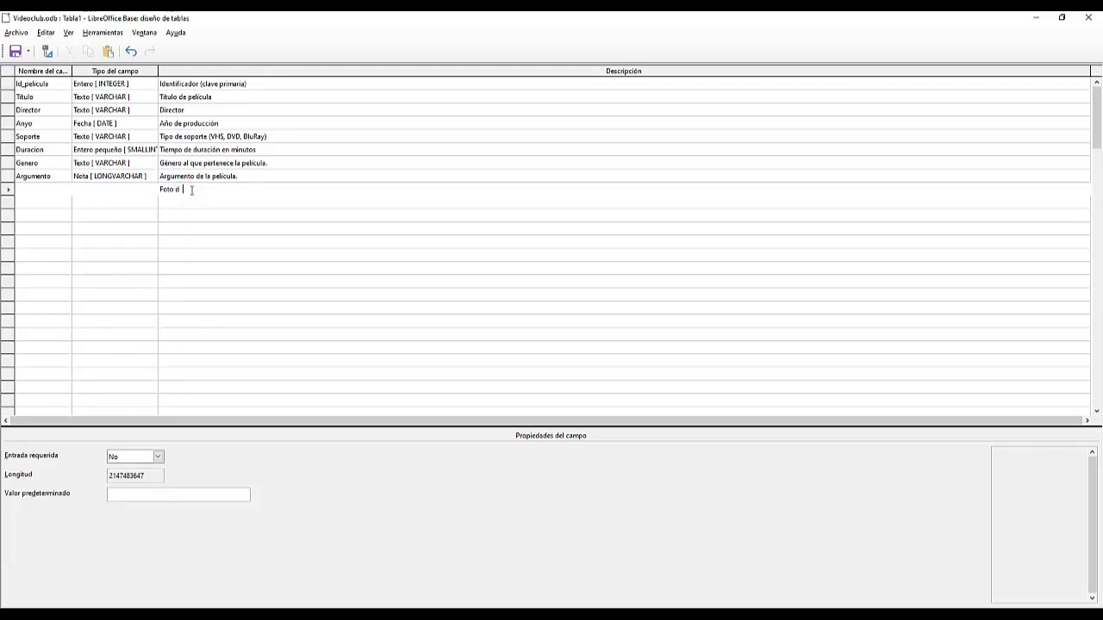
type("e cartel")
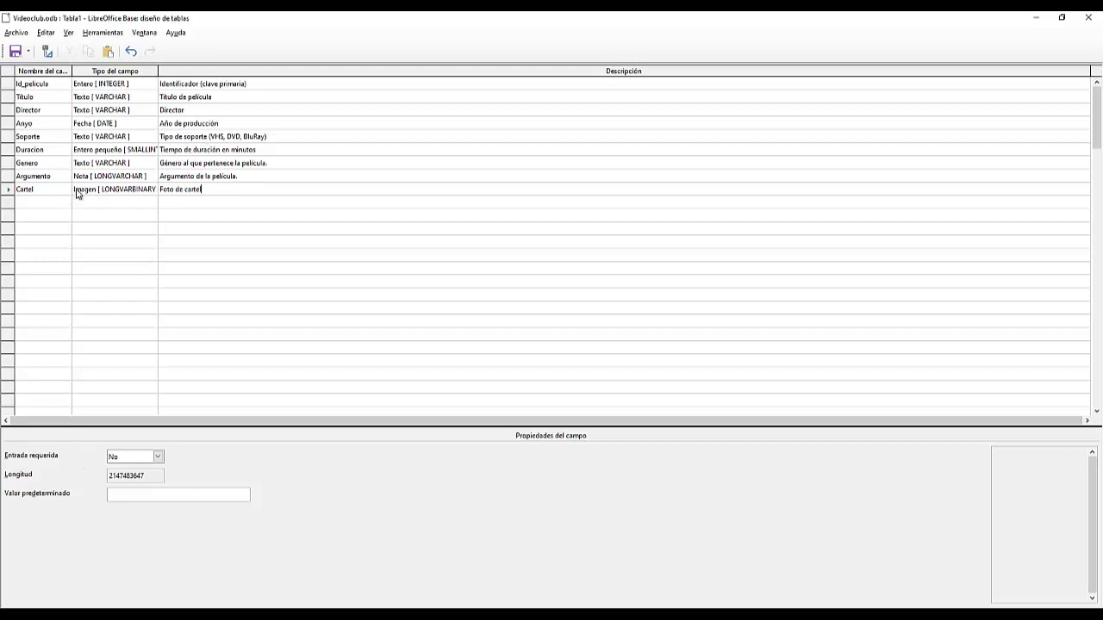
Save the table as Peliculas and accept the automatic creation of a primary key
left_click(78, 163)
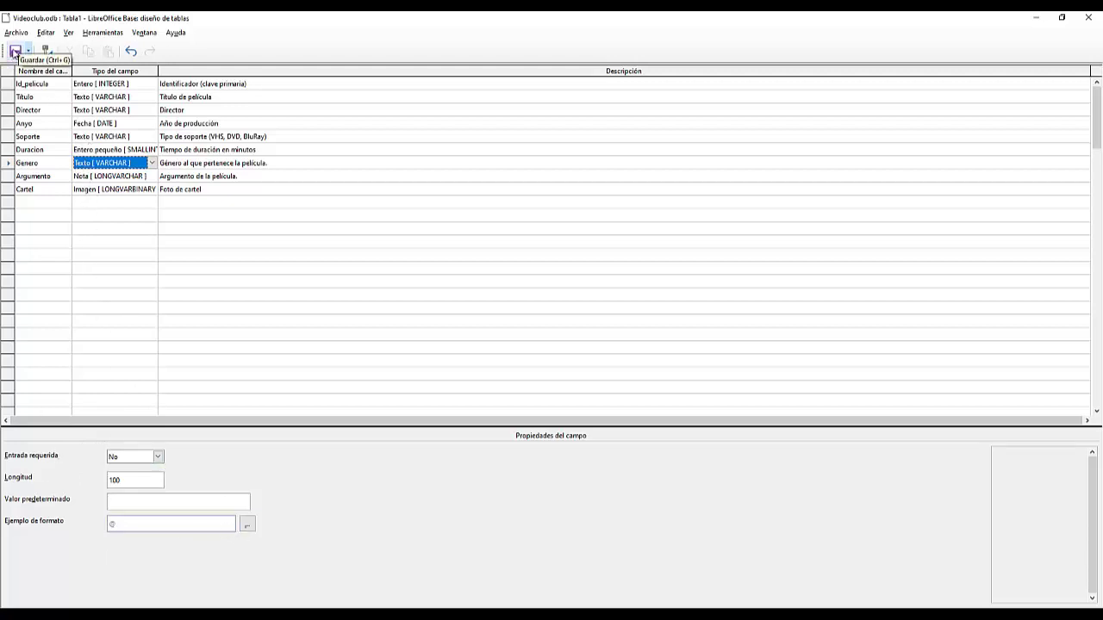
left_click(15, 53)
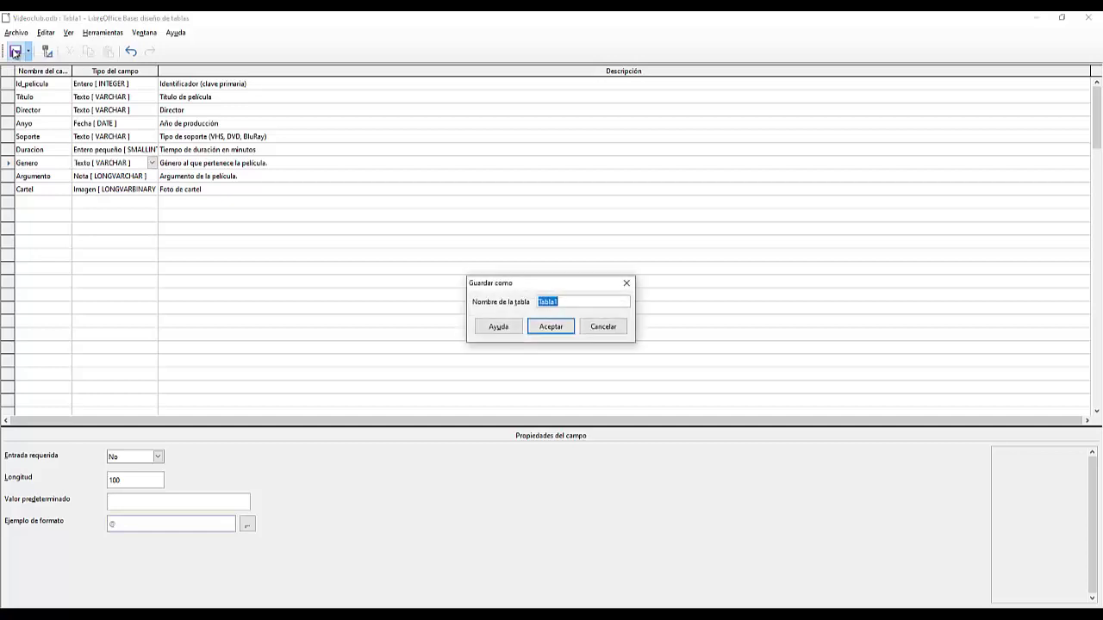
type("Peliculas")
left_click(537, 328)
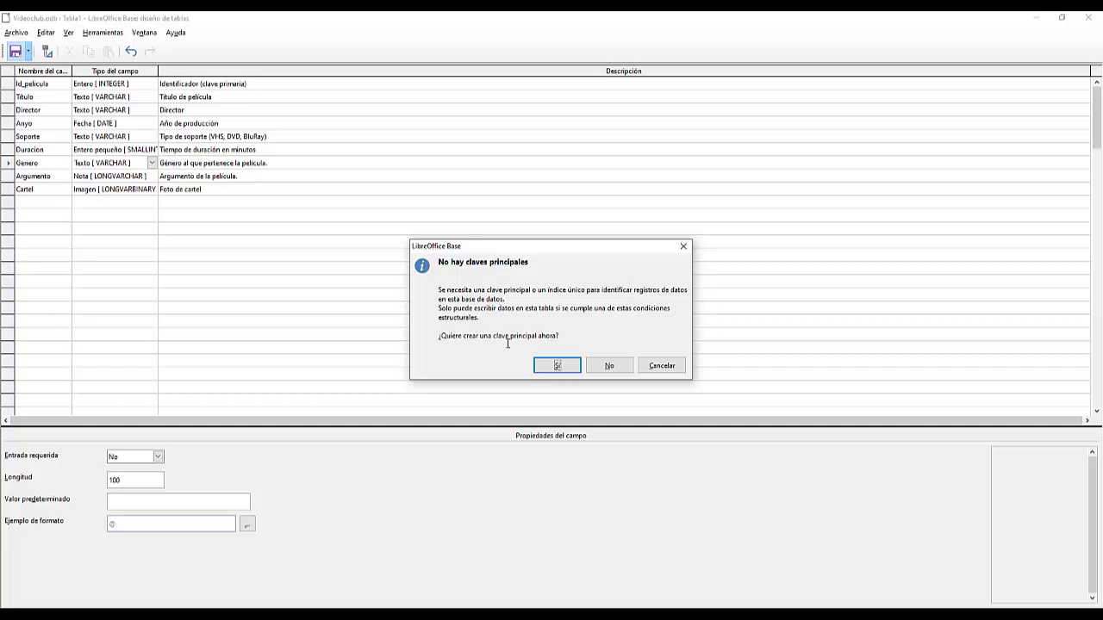
left_click(558, 365)
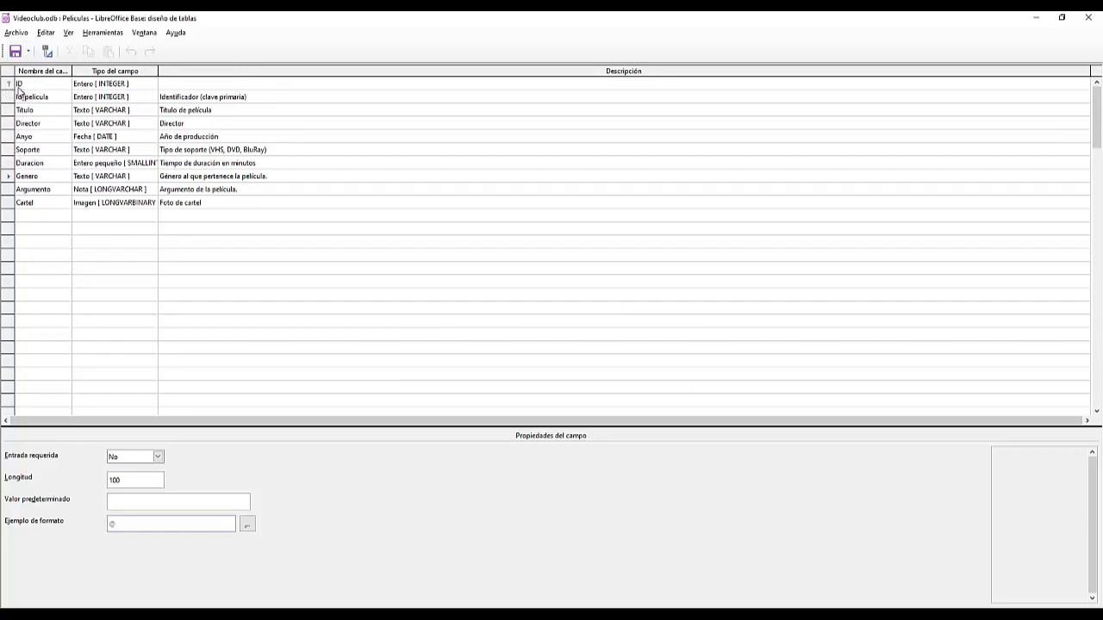
Check the ID field's properties, save the Peliculas table design and close the design window
left_click(92, 86)
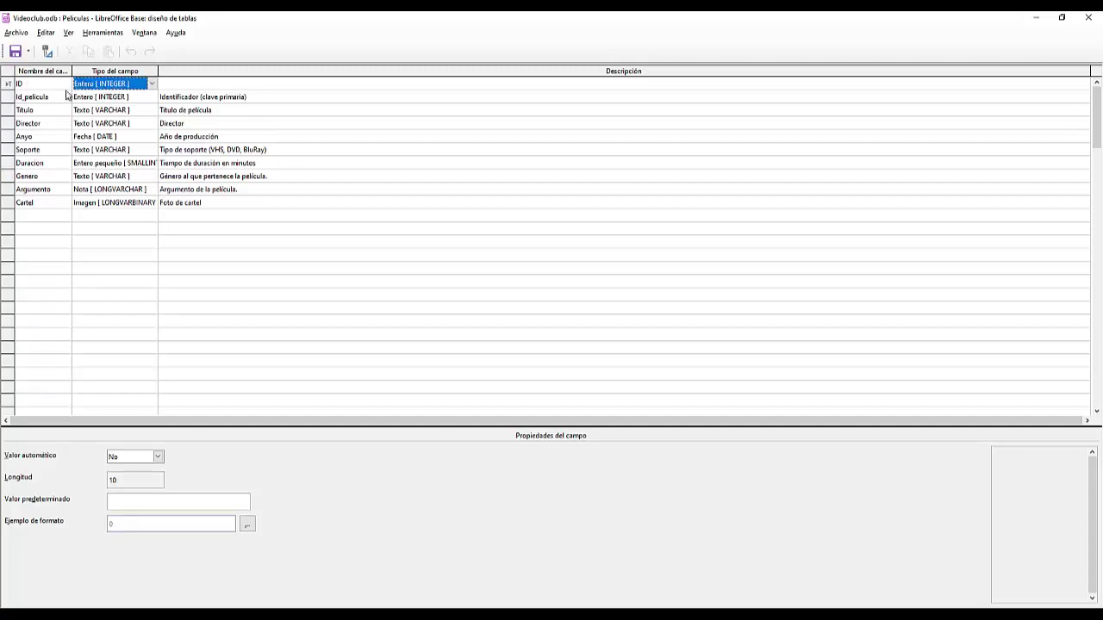
left_click(21, 85)
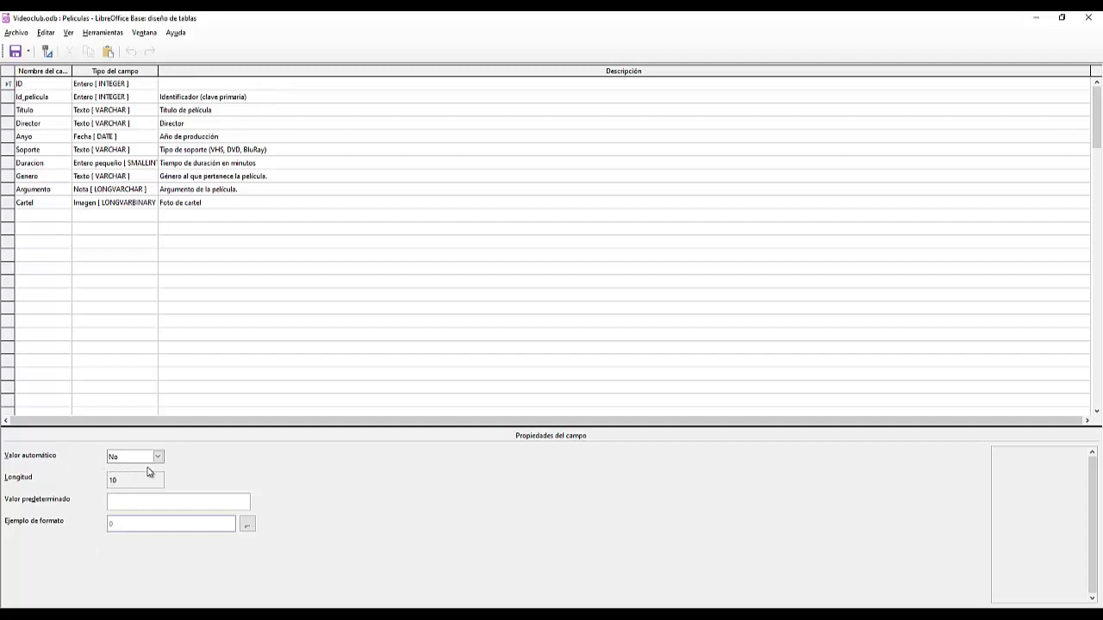
left_click(10, 85)
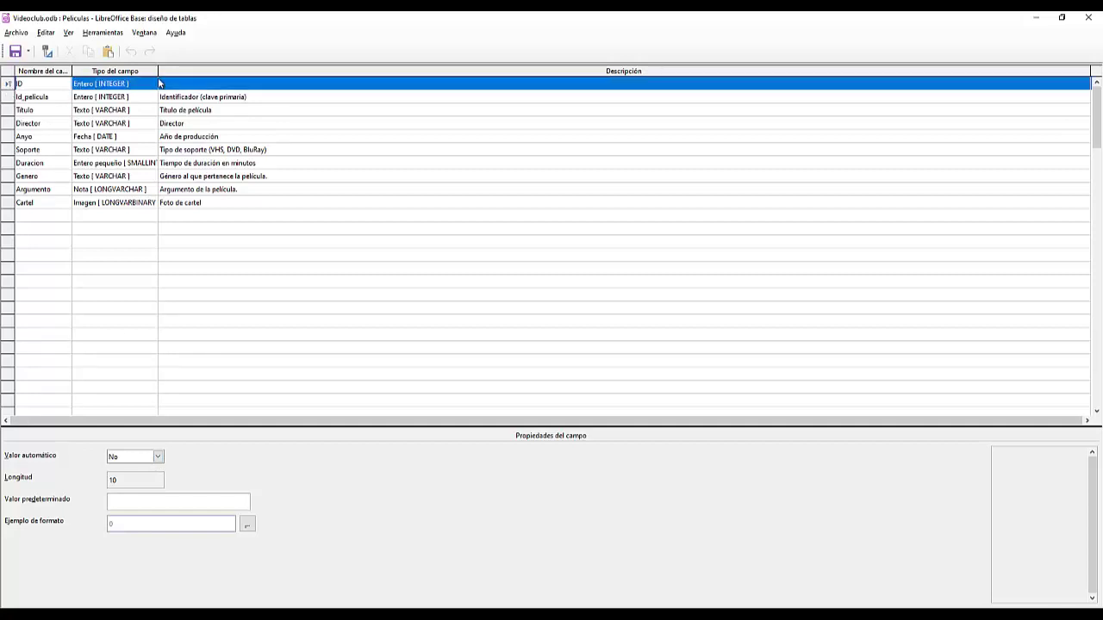
left_click(15, 51)
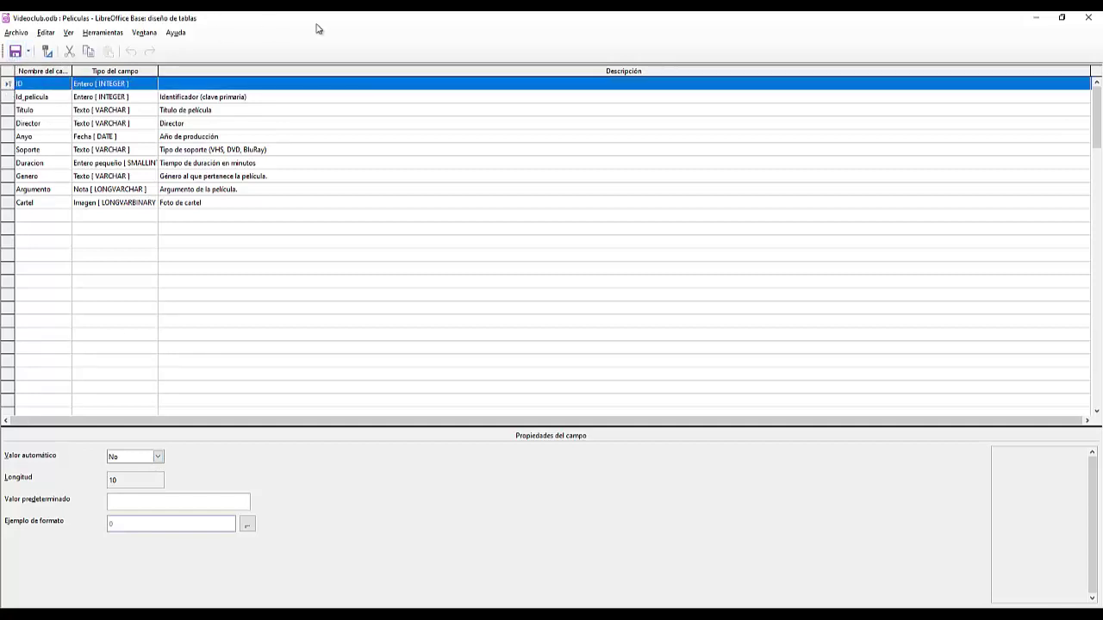
left_click(1089, 18)
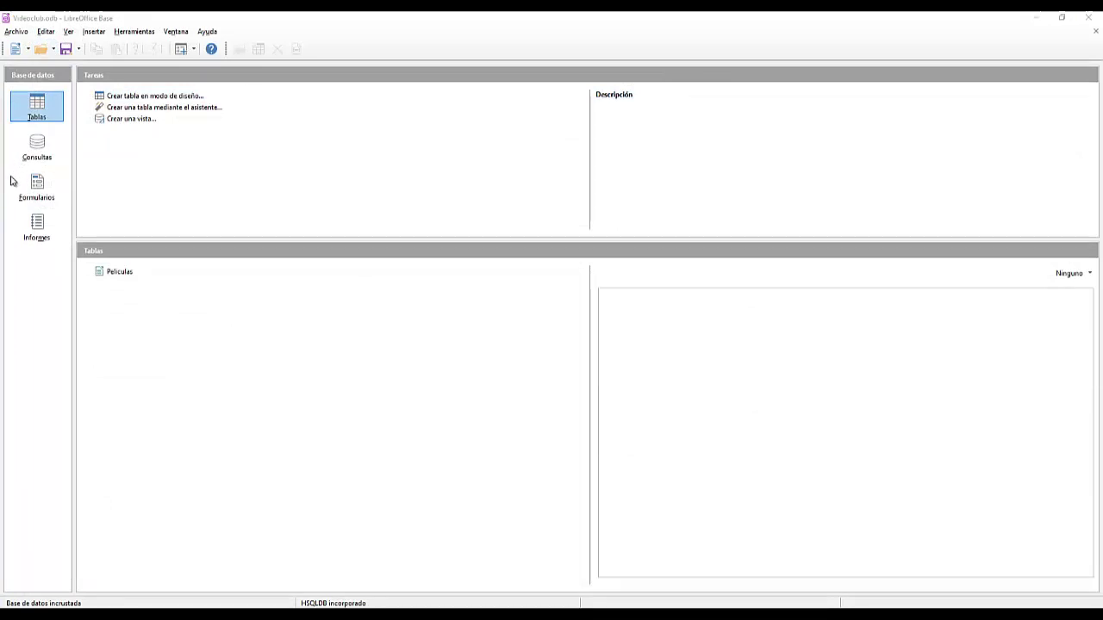
Open the Peliculas table in data view to review its columns, and close it again
left_click(124, 272)
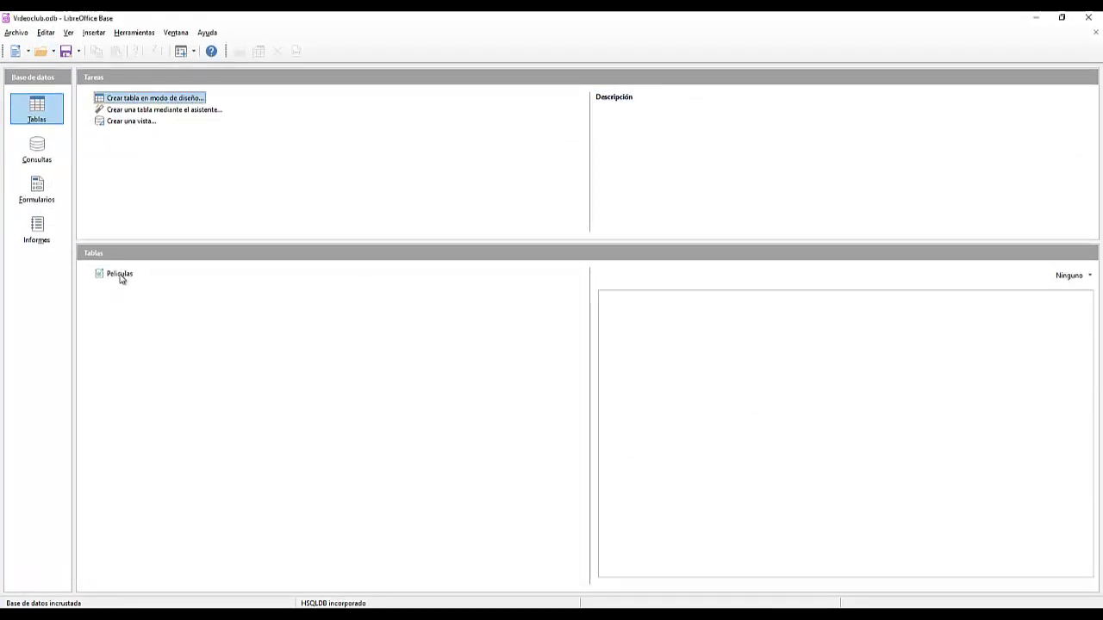
double_click(119, 276)
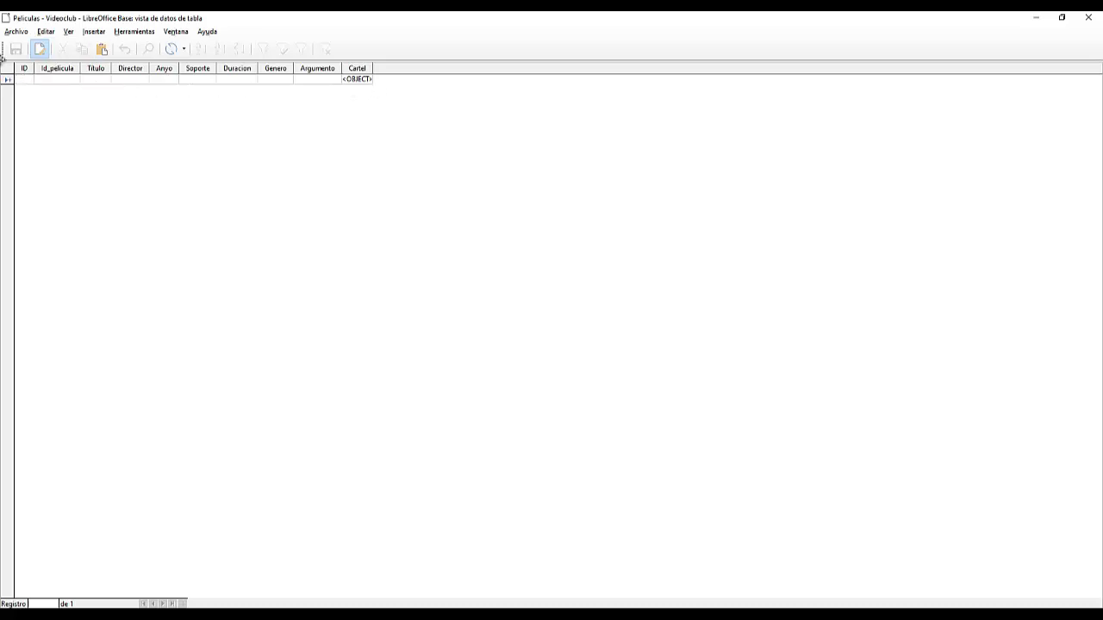
left_click(1086, 18)
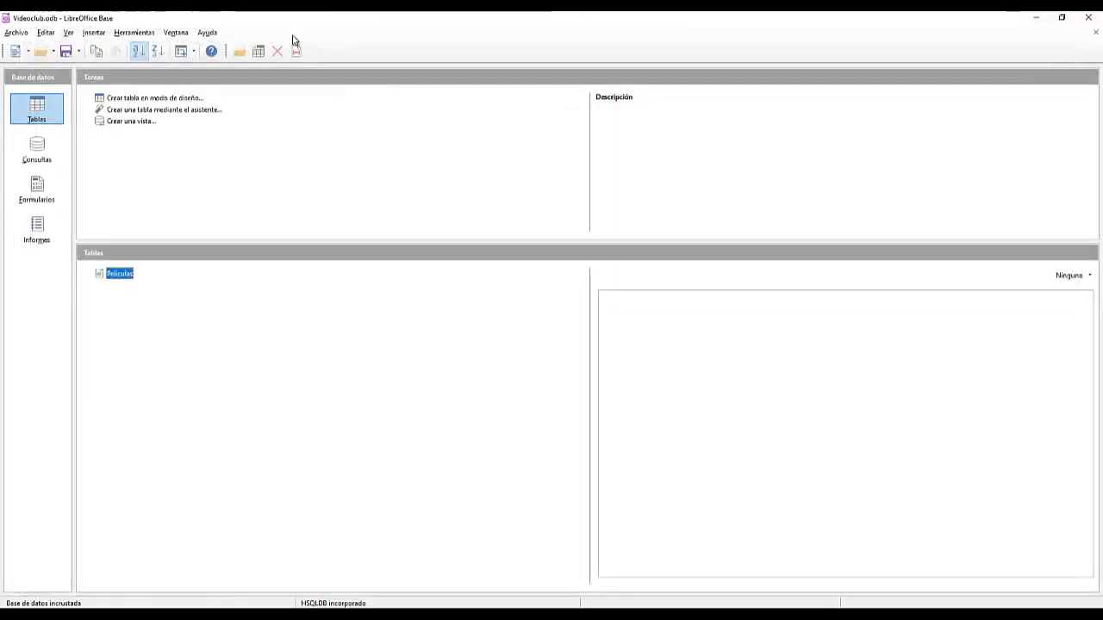
Reopen the Peliculas table in design mode and select the Id_pelicula field
right_click(117, 273)
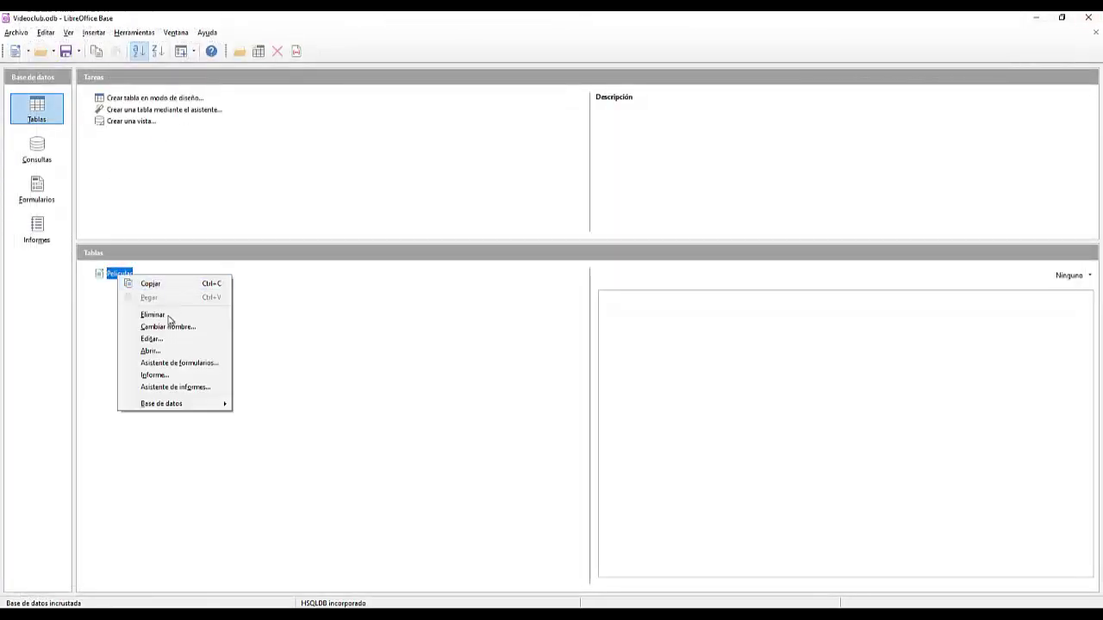
left_click(158, 340)
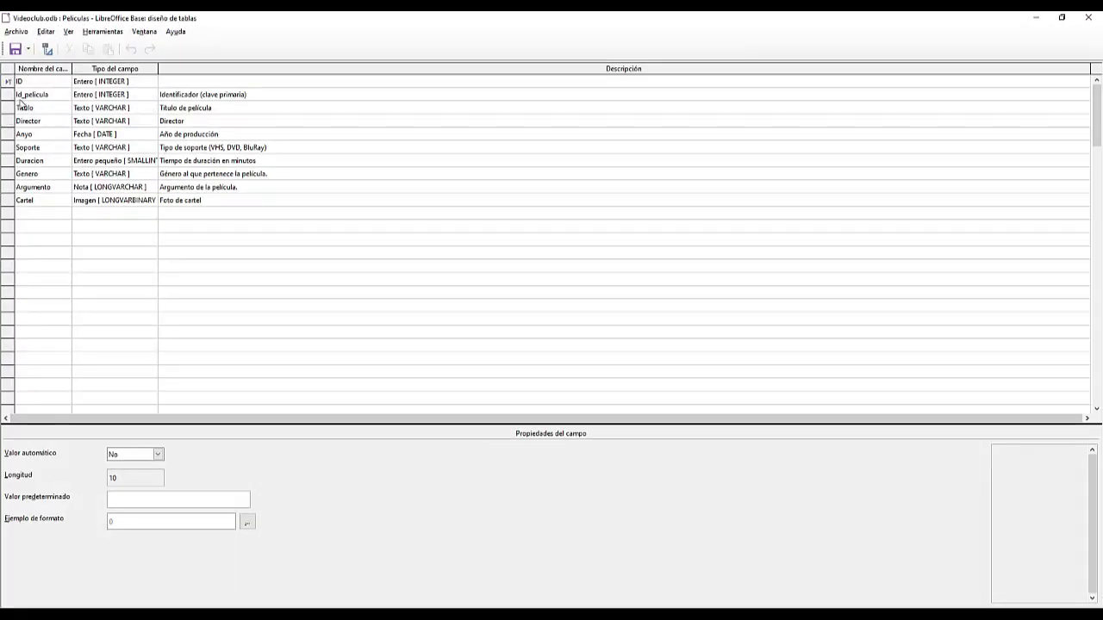
left_click(8, 94)
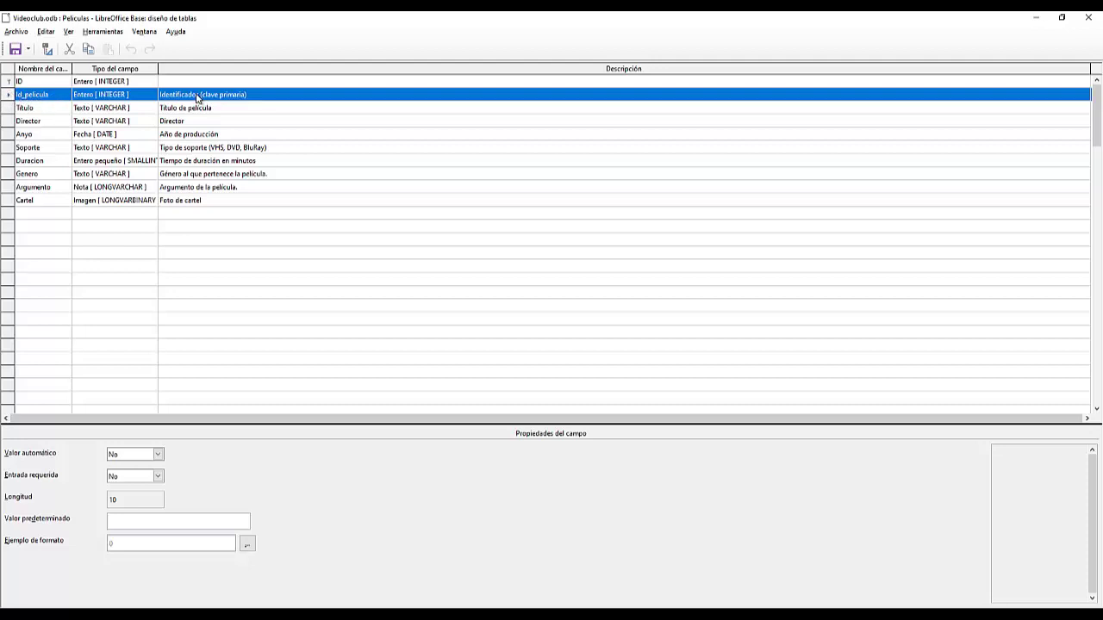
Remove the primary key setting from the ID field and delete that field from the table
right_click(9, 85)
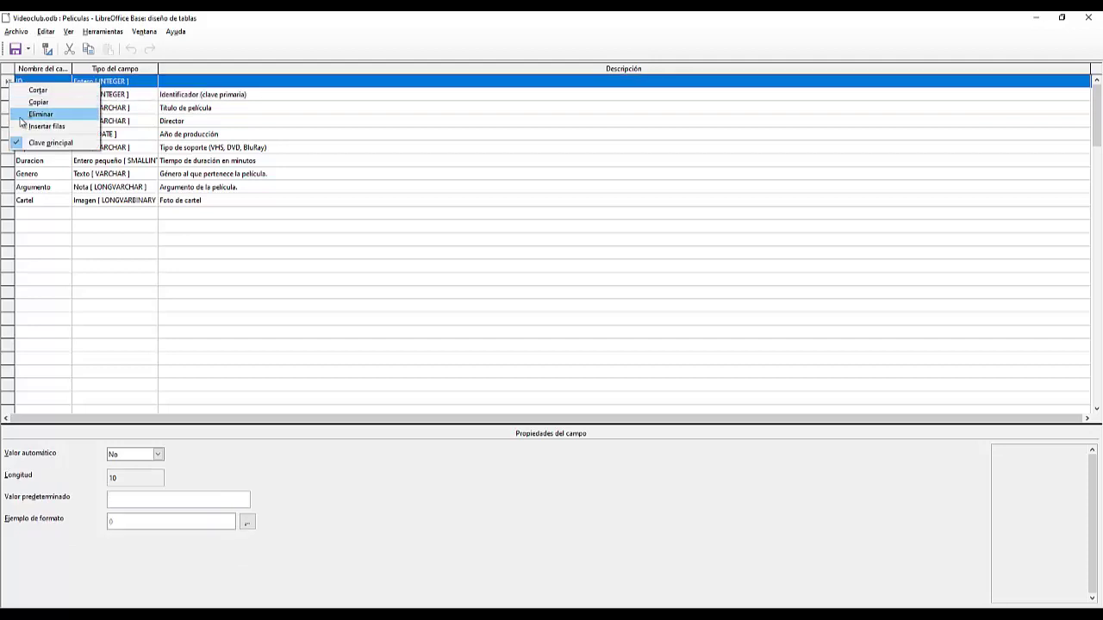
left_click(35, 142)
right_click(9, 85)
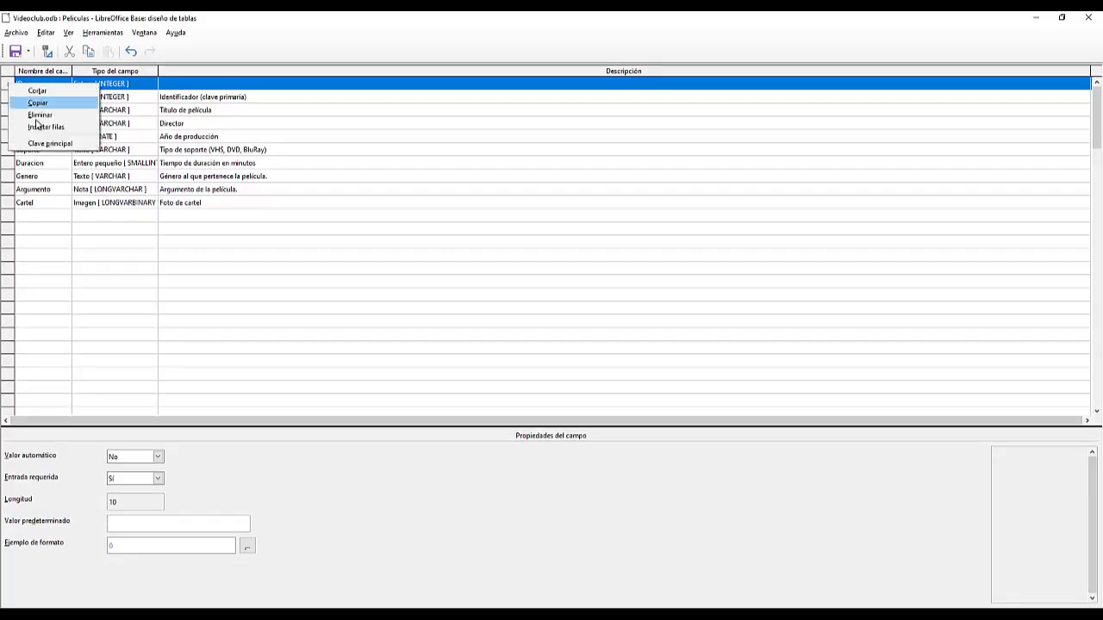
left_click(33, 115)
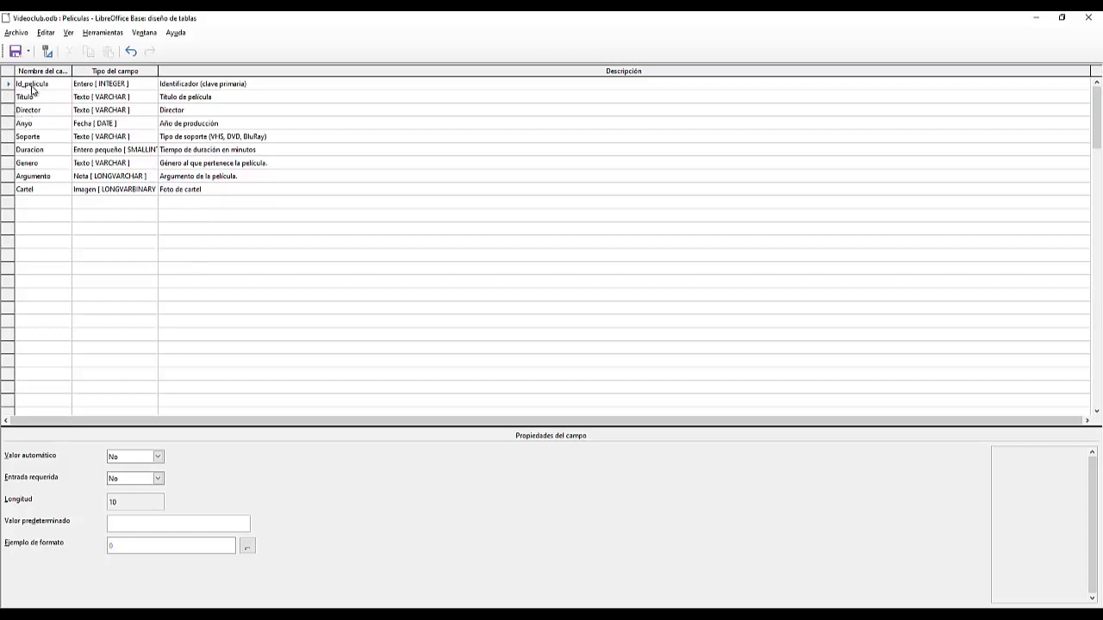
Make Id_pelicula the primary key and set its Valor automático property to Sí
right_click(31, 90)
left_click(35, 143)
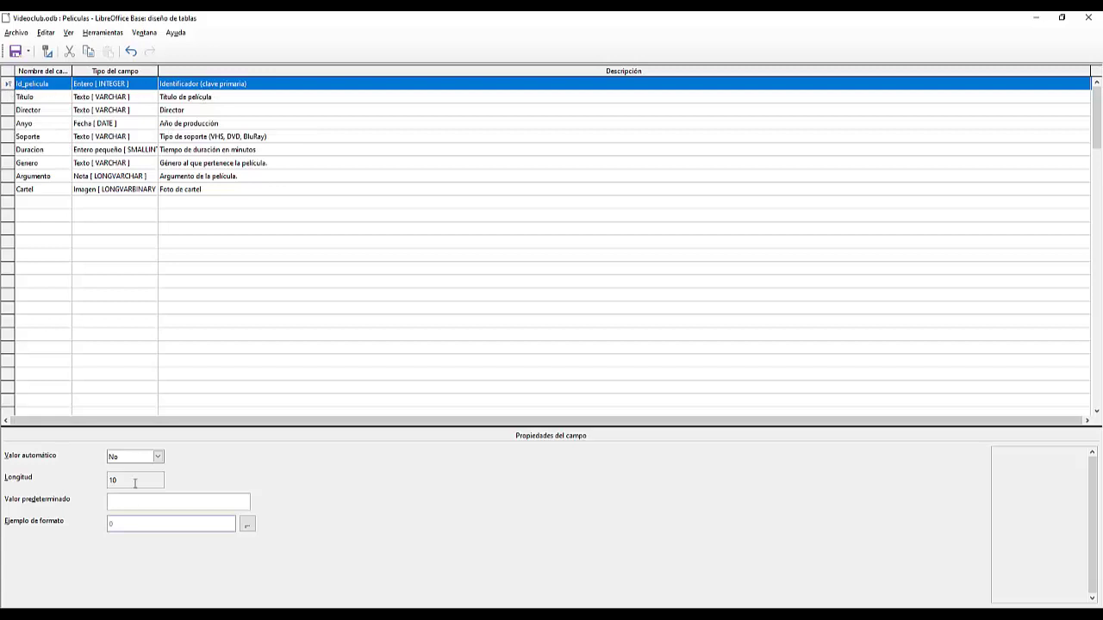
left_click(148, 462)
left_click(116, 475)
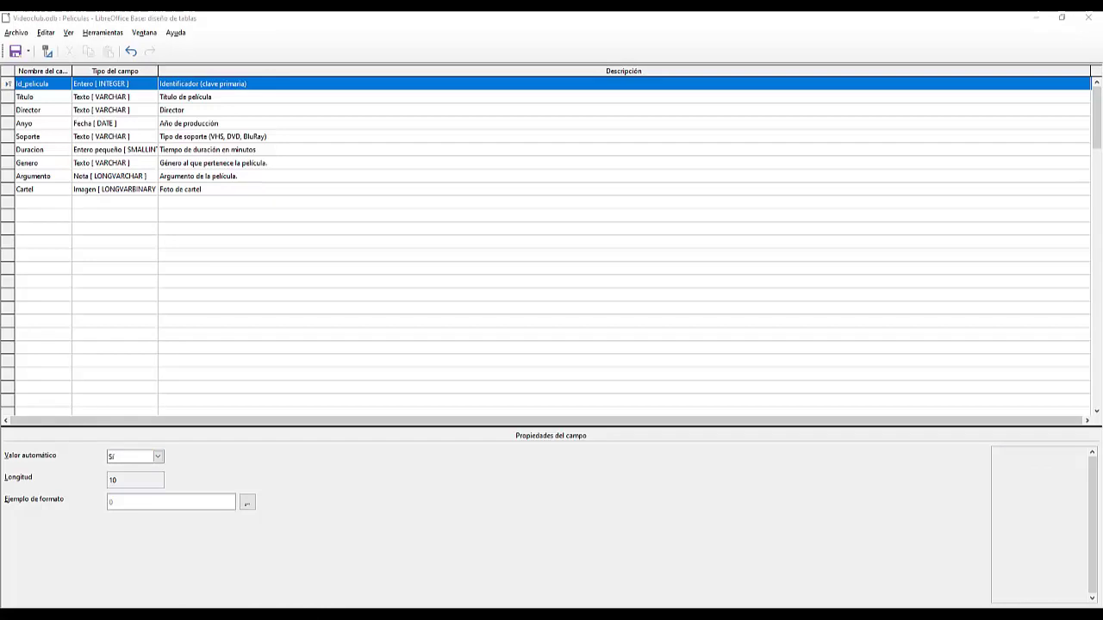
Switch to the browser tutorial, read its Clave primaria section and exercise, and return to the Peliculas design in LibreOffice Base
left_click_drag(548, 212, 285, 12)
scroll(336, 366, "down", 15)
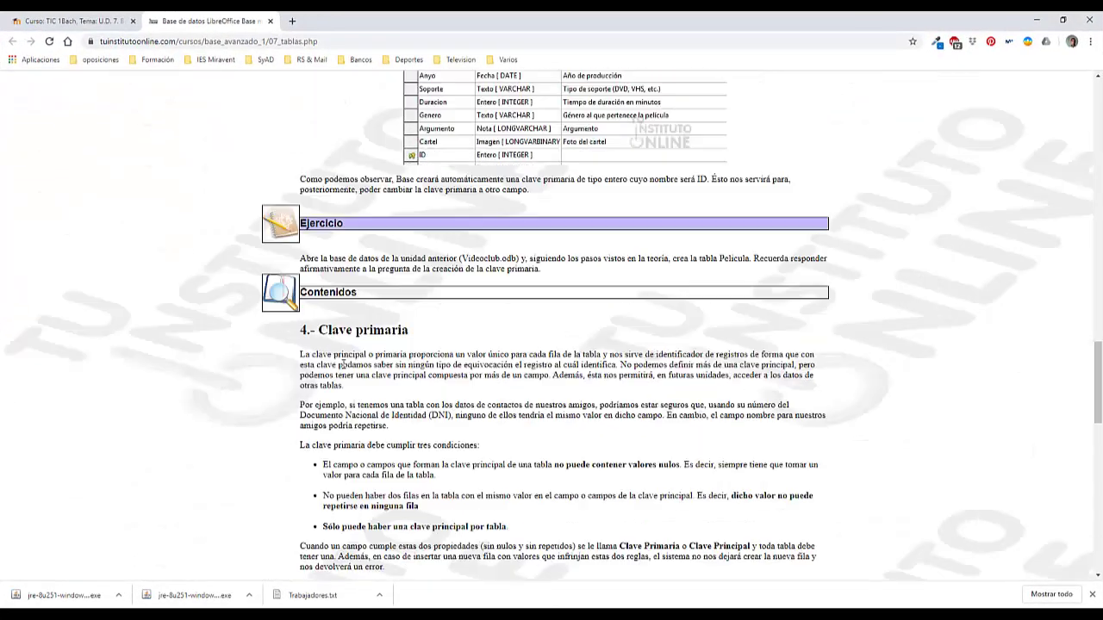
scroll(345, 362, "down", 3)
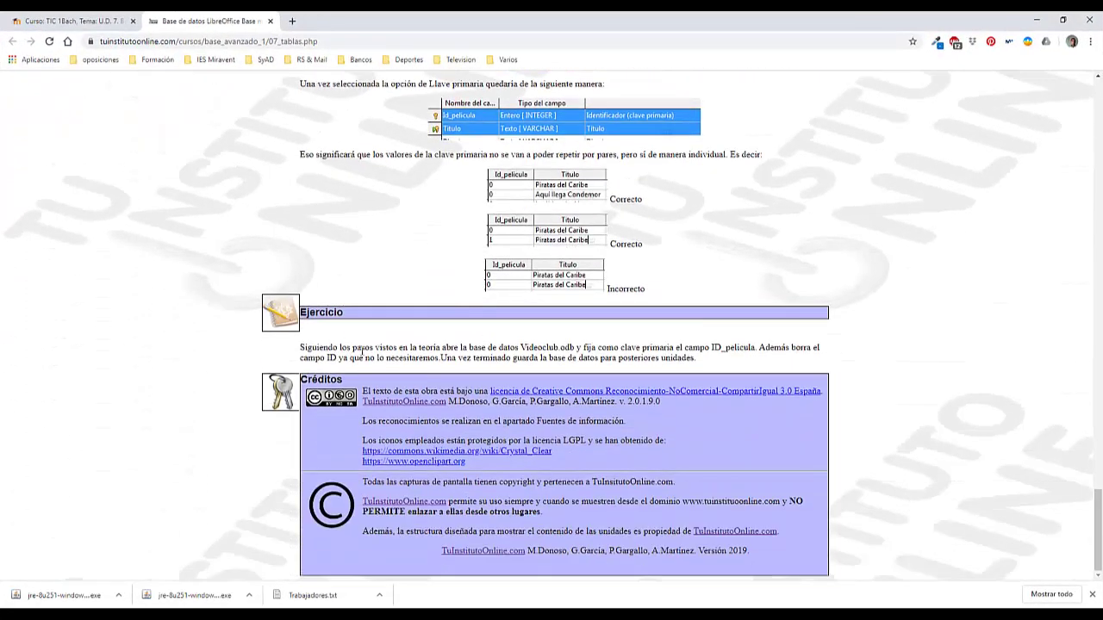
scroll(412, 233, "up", 2)
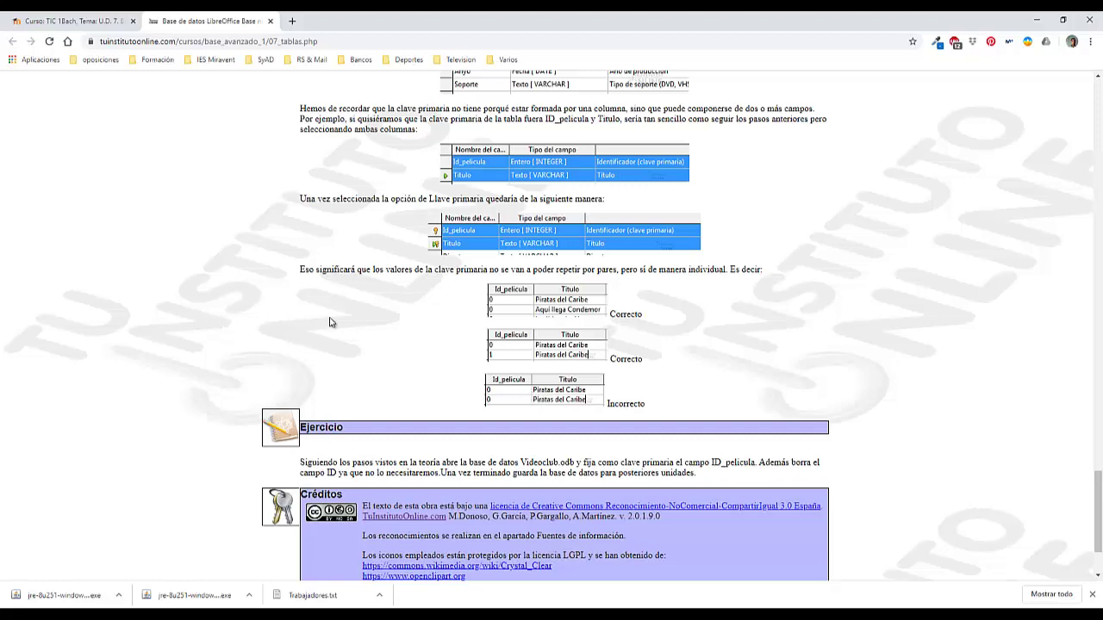
scroll(328, 324, "up", 3)
left_click(409, 615)
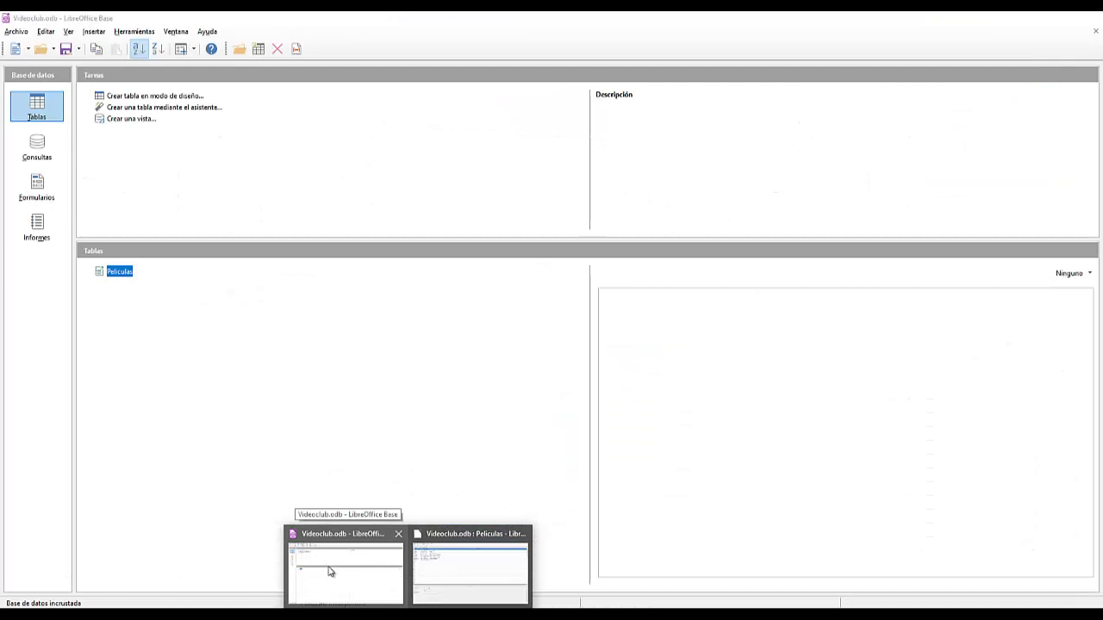
left_click(330, 571)
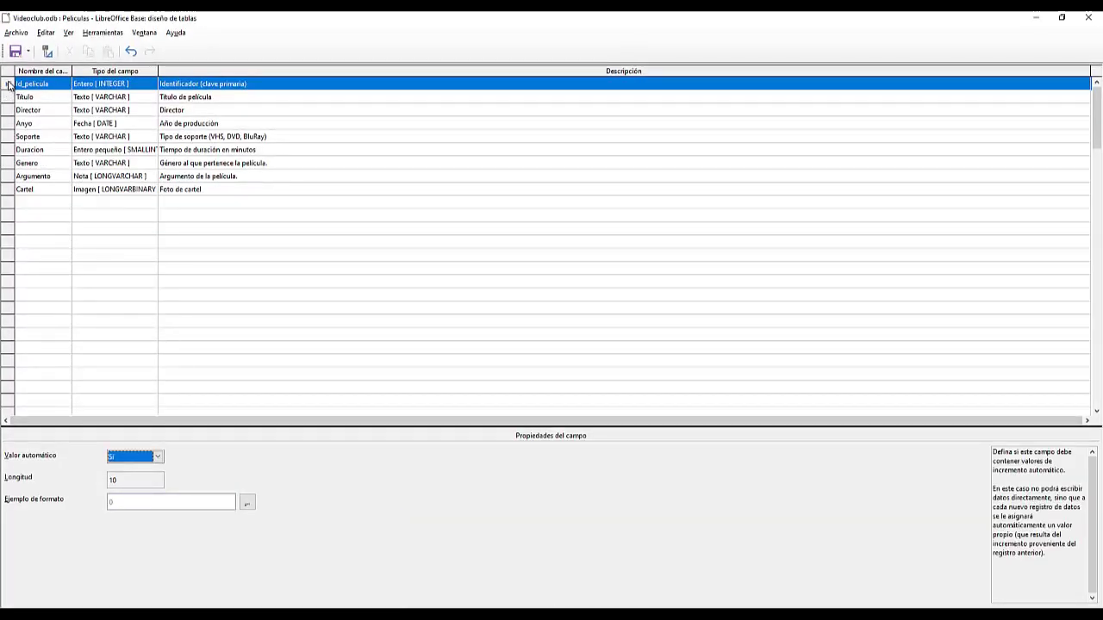
Try to save the table design, agreeing to delete the Id_pelicula column and apply its new format
left_click(15, 51)
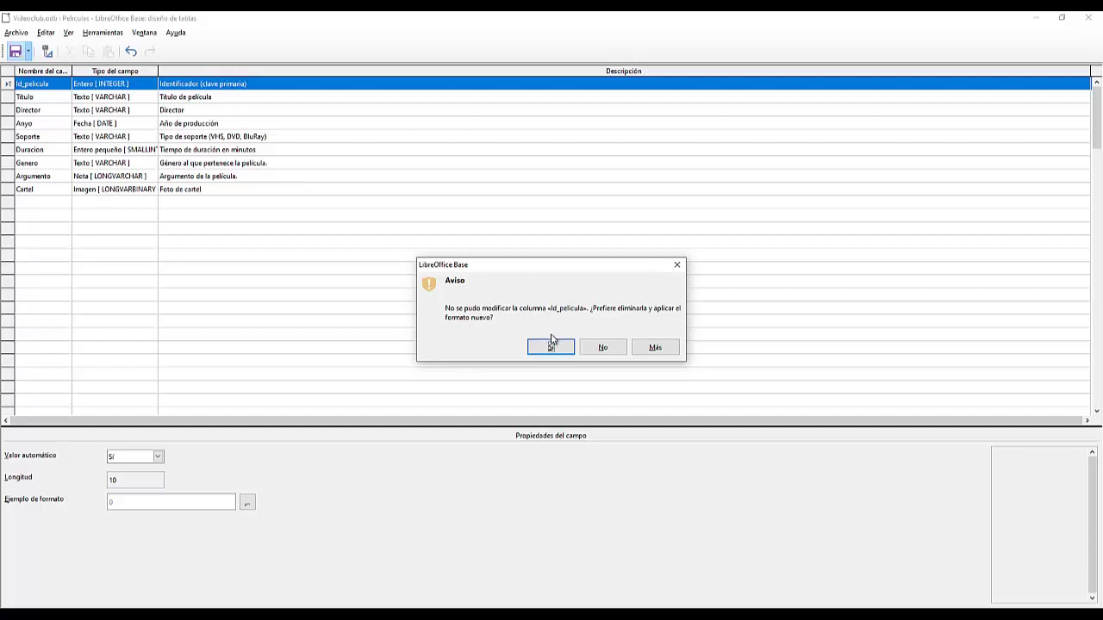
left_click(542, 347)
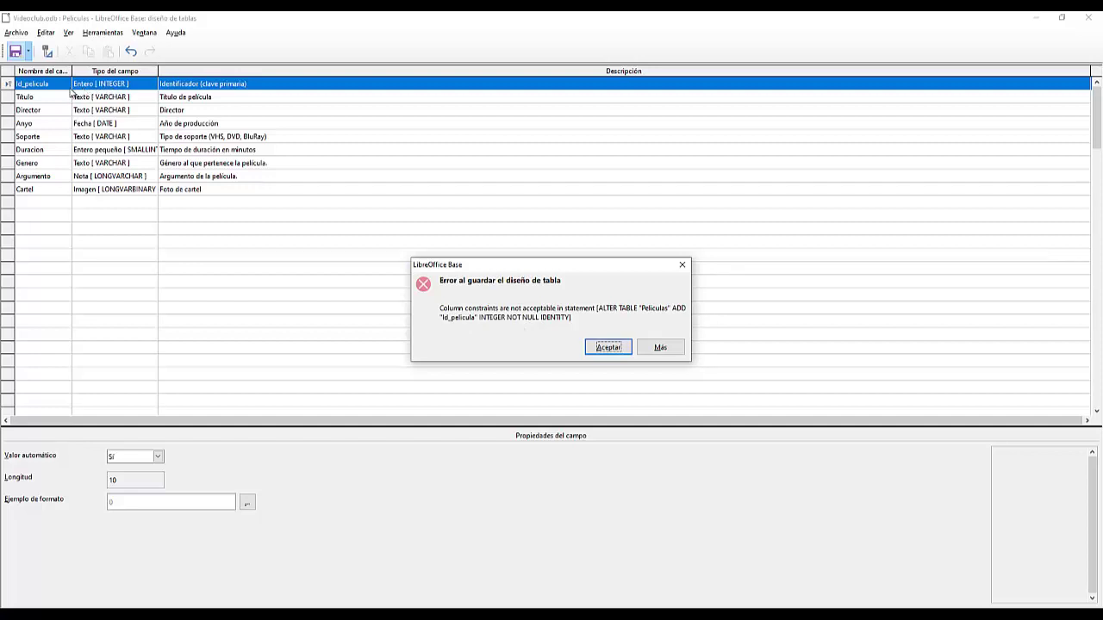
left_click(608, 348)
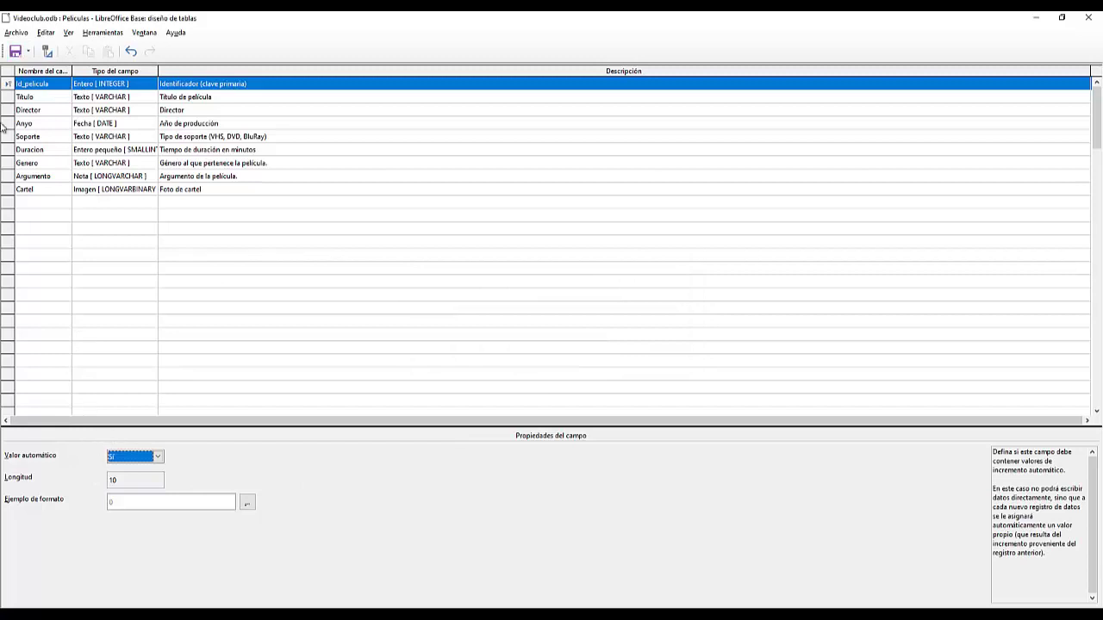
Reselect the Id_pelicula field and retry saving the design, again agreeing to replace the column
left_click(26, 98)
left_click(36, 84)
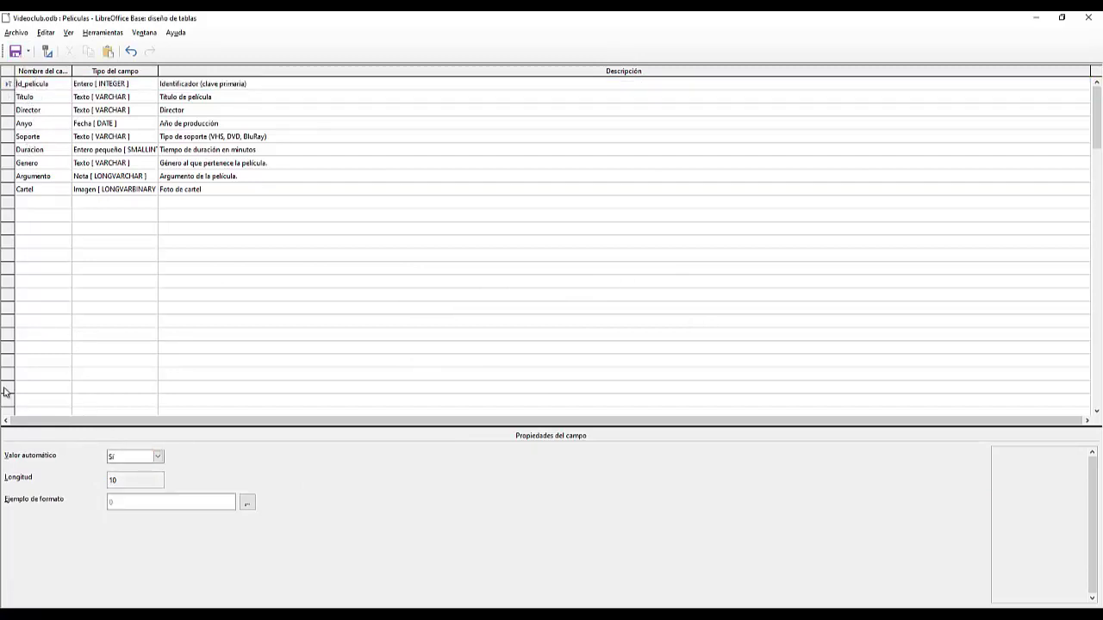
left_click(21, 53)
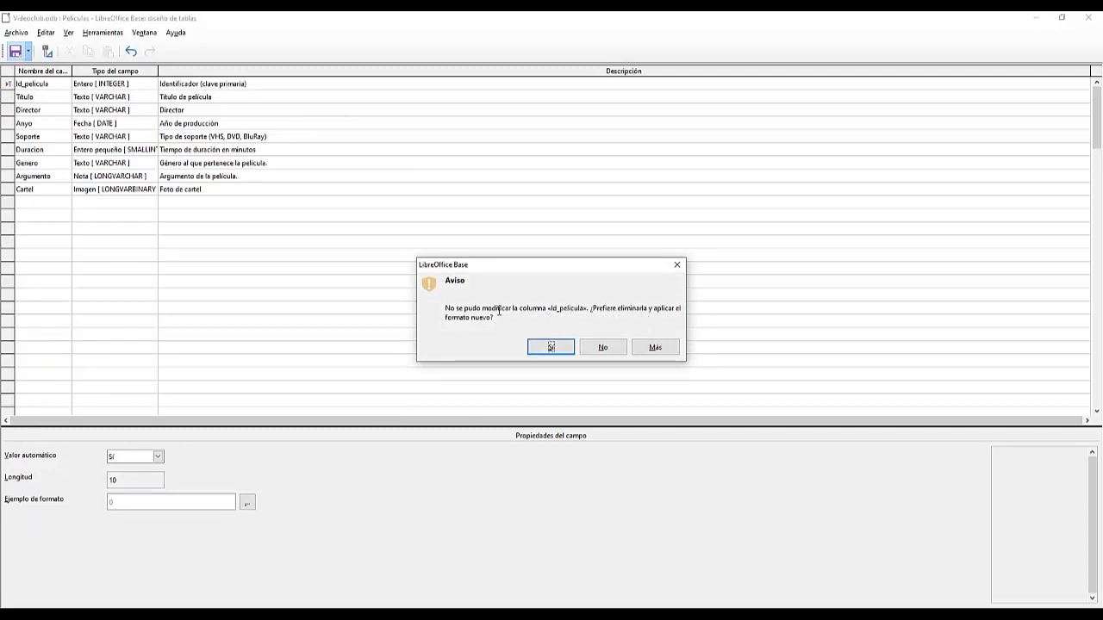
left_click(569, 350)
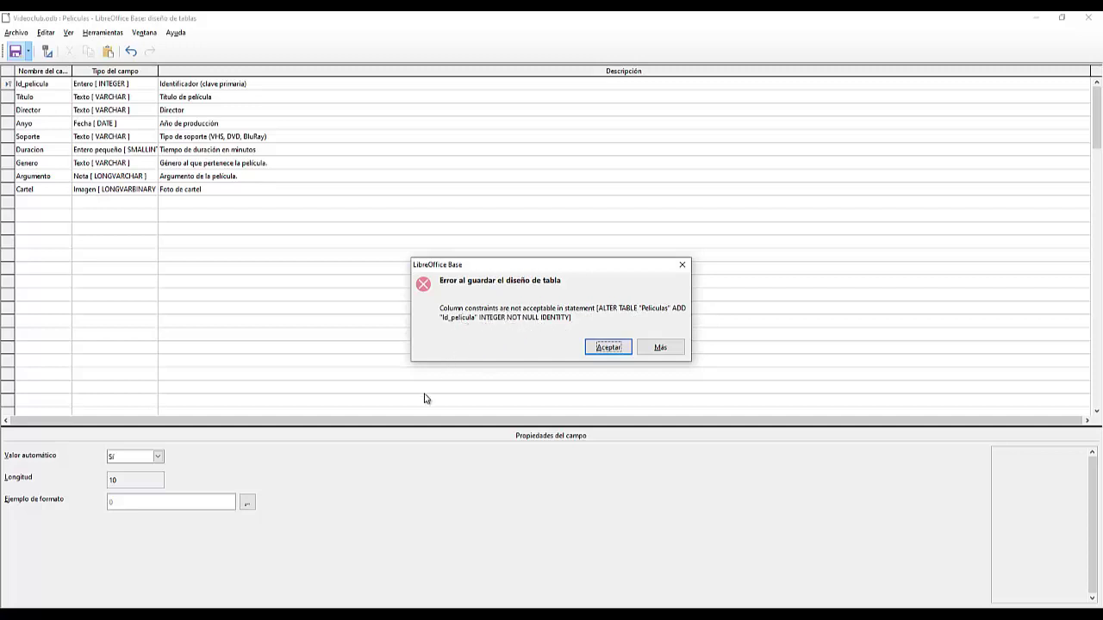
left_click(606, 348)
Look through the field types available for Id_pelicula and keep Entero [INTEGER]
left_click(92, 85)
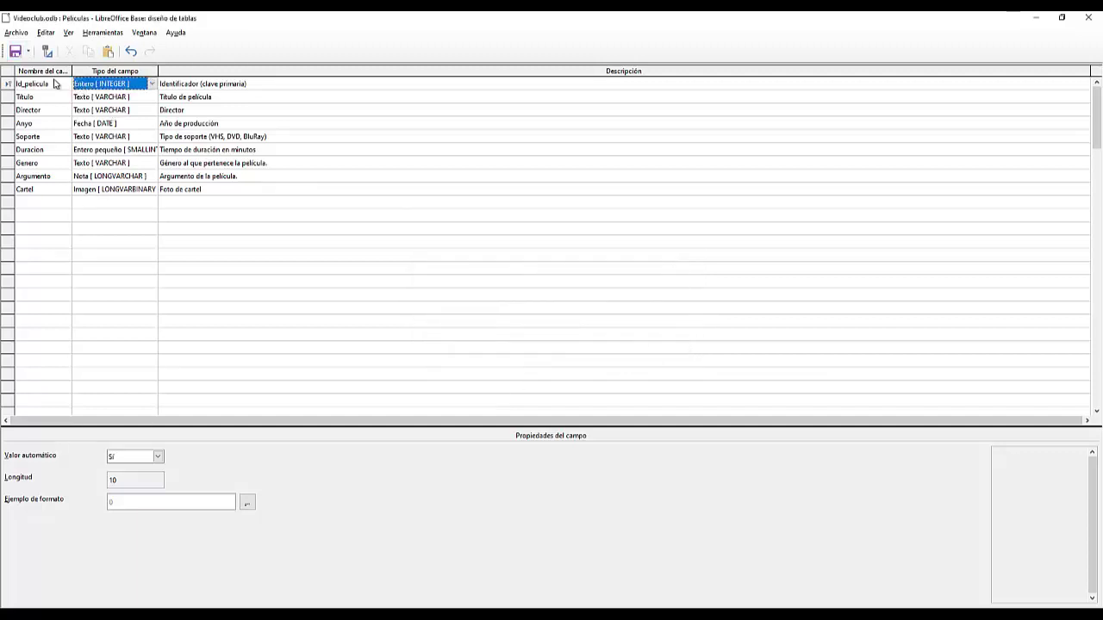
left_click(151, 84)
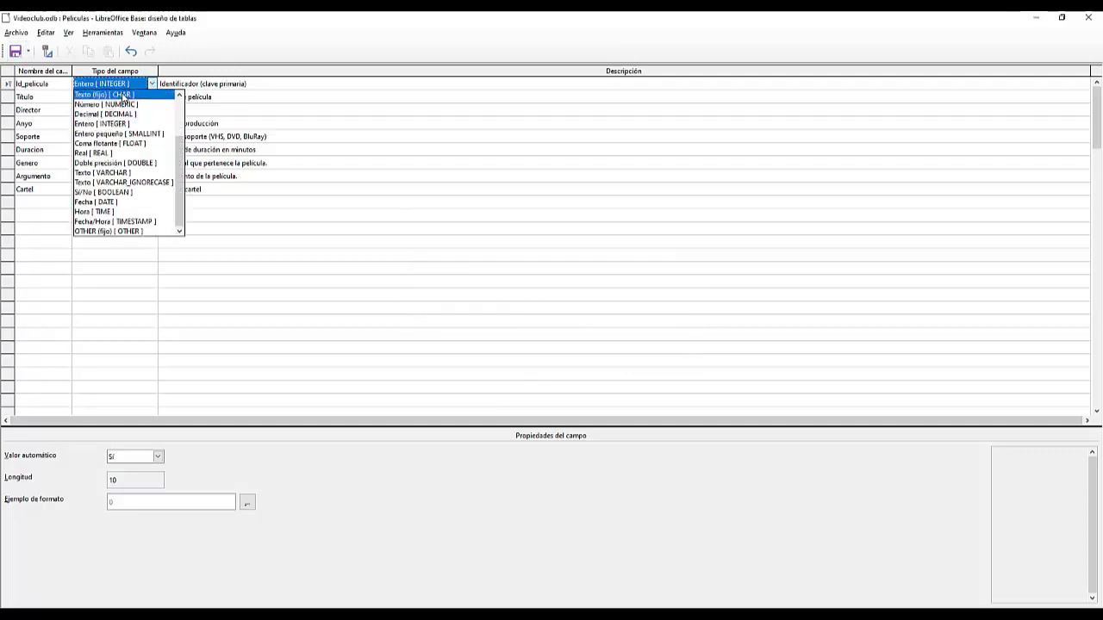
scroll(116, 97, "up", 3)
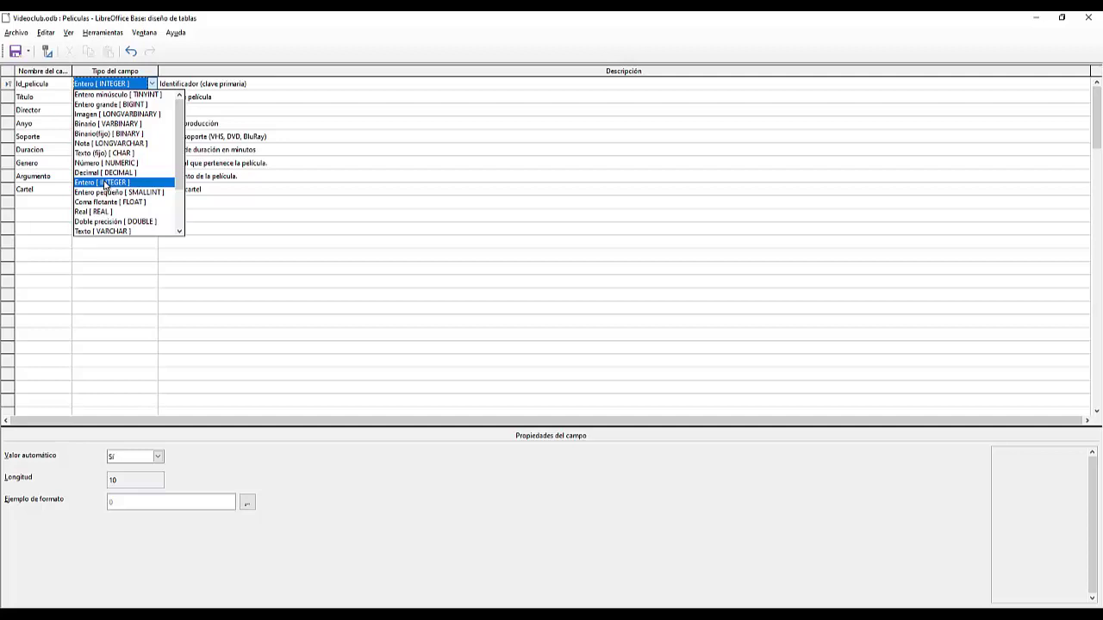
scroll(107, 192, "down", 2)
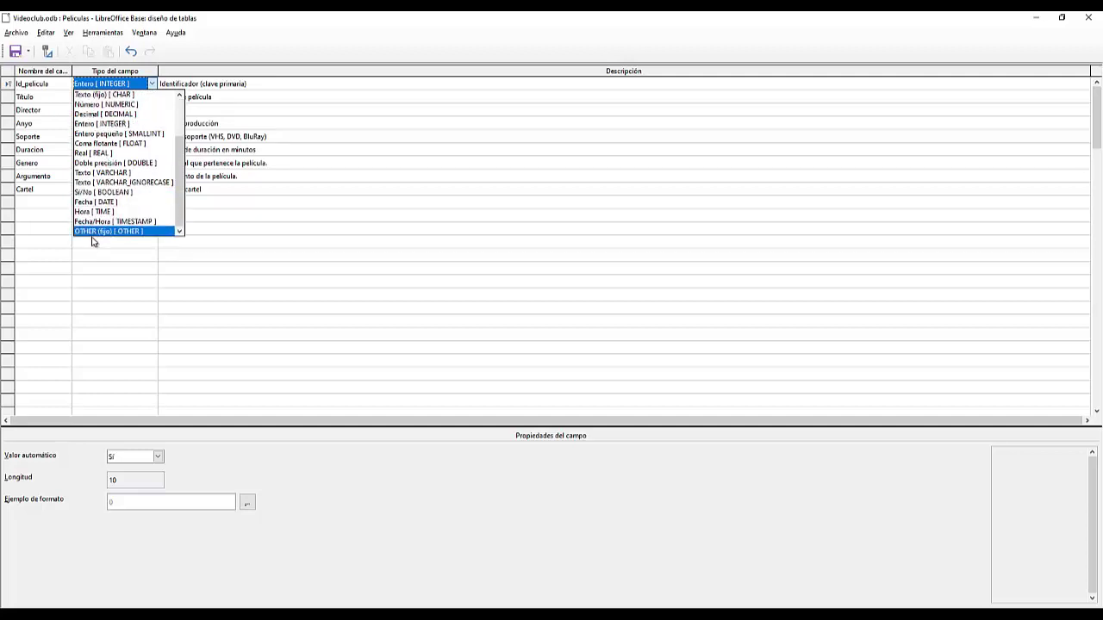
scroll(90, 176, "up", 1)
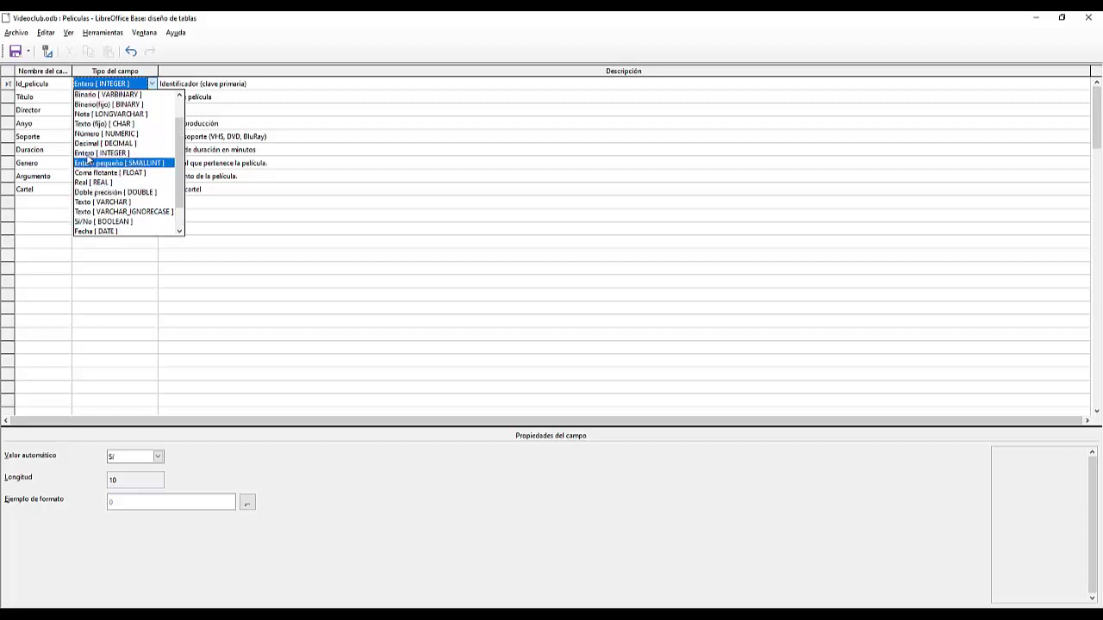
left_click(102, 152)
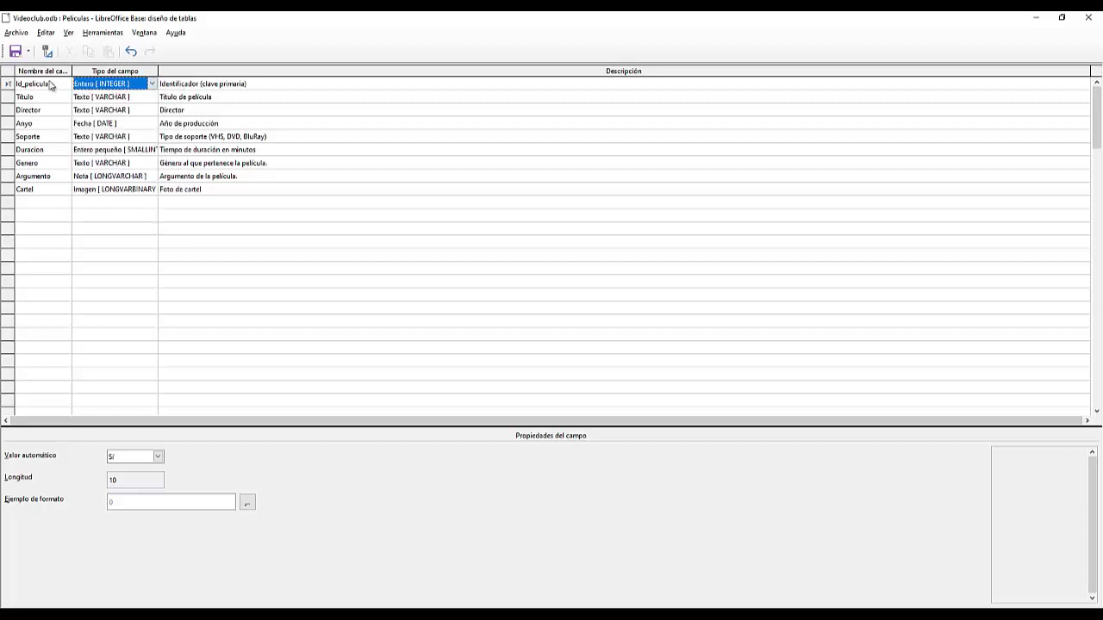
Review Id_pelicula's field properties, keeping automatic value at Sí and accepting the Estandar number format
left_click(11, 83)
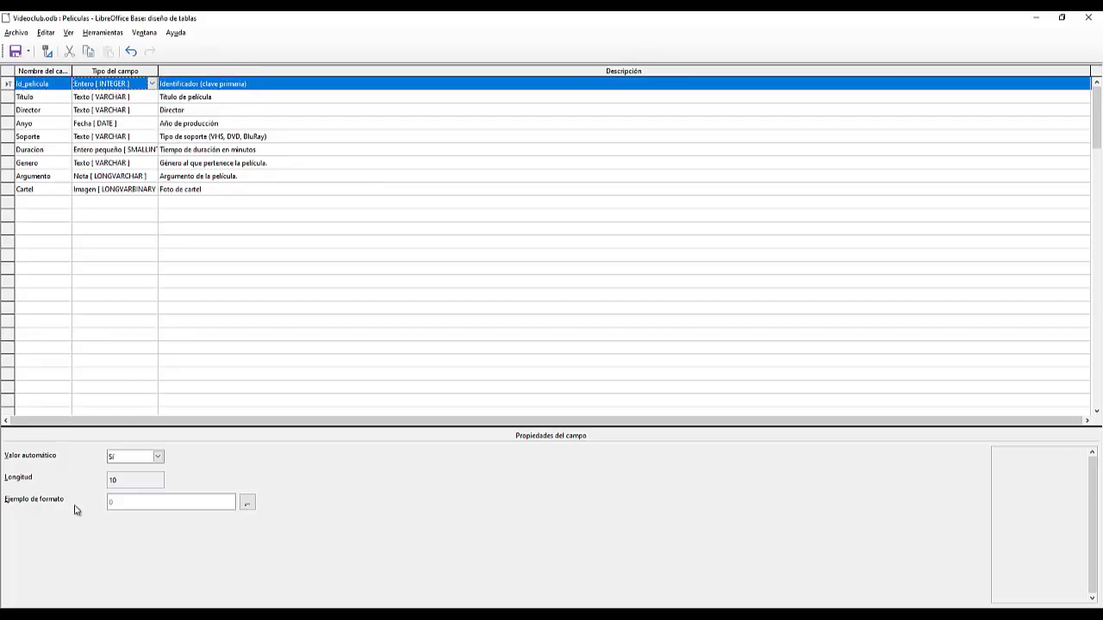
left_click(127, 463)
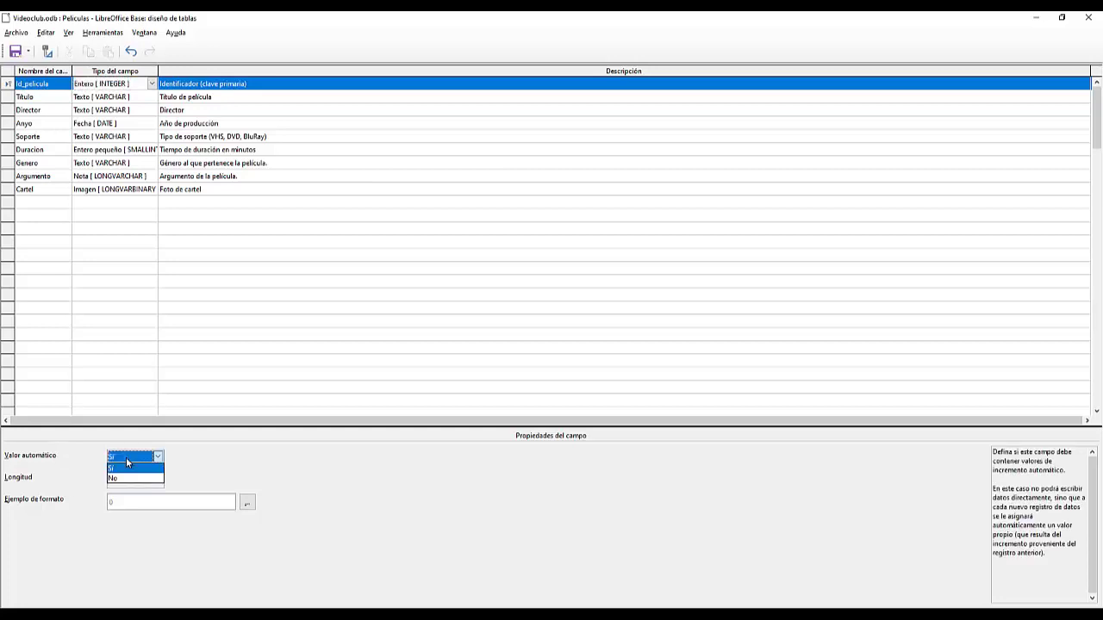
left_click(126, 471)
left_click(248, 502)
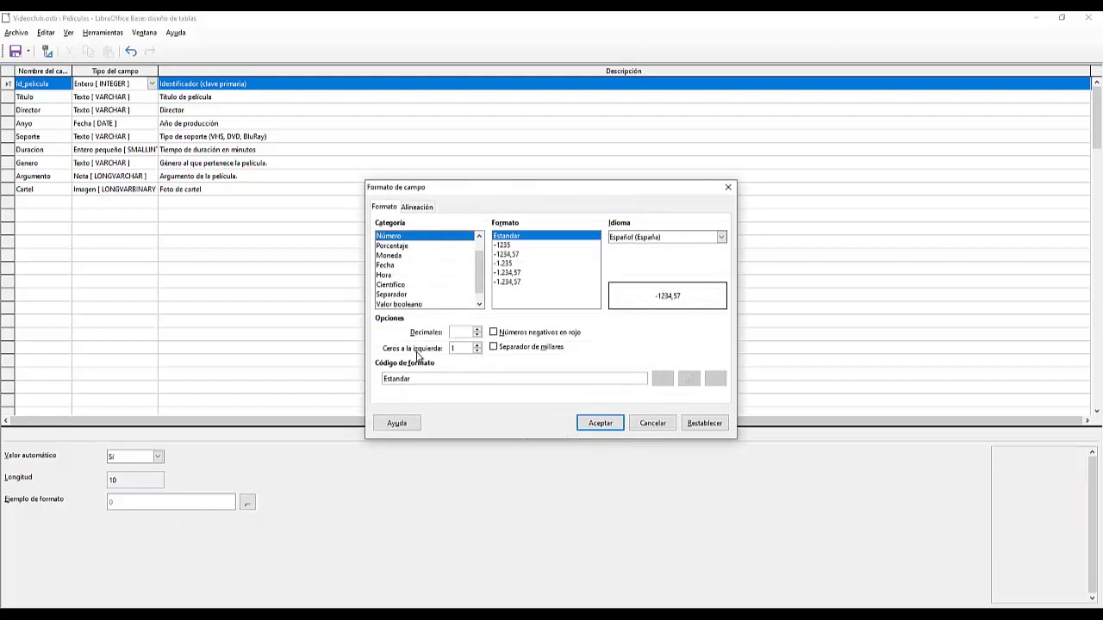
left_click(601, 424)
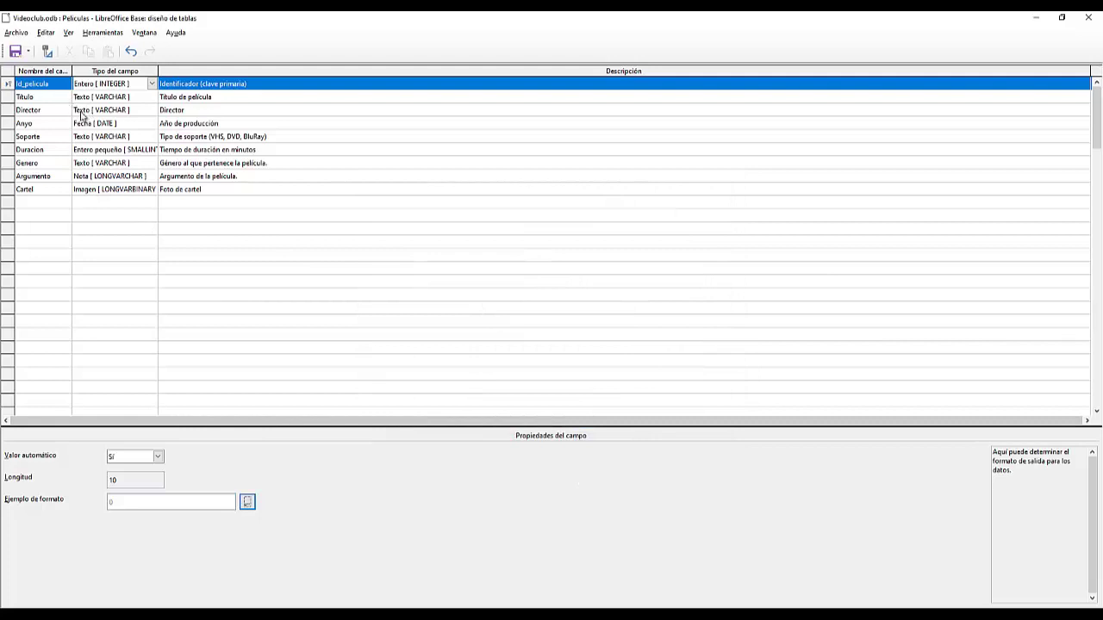
Try to open the table's index design, agreeing to save the changes and to delete and reformat the Id_pelicula column
left_click(48, 52)
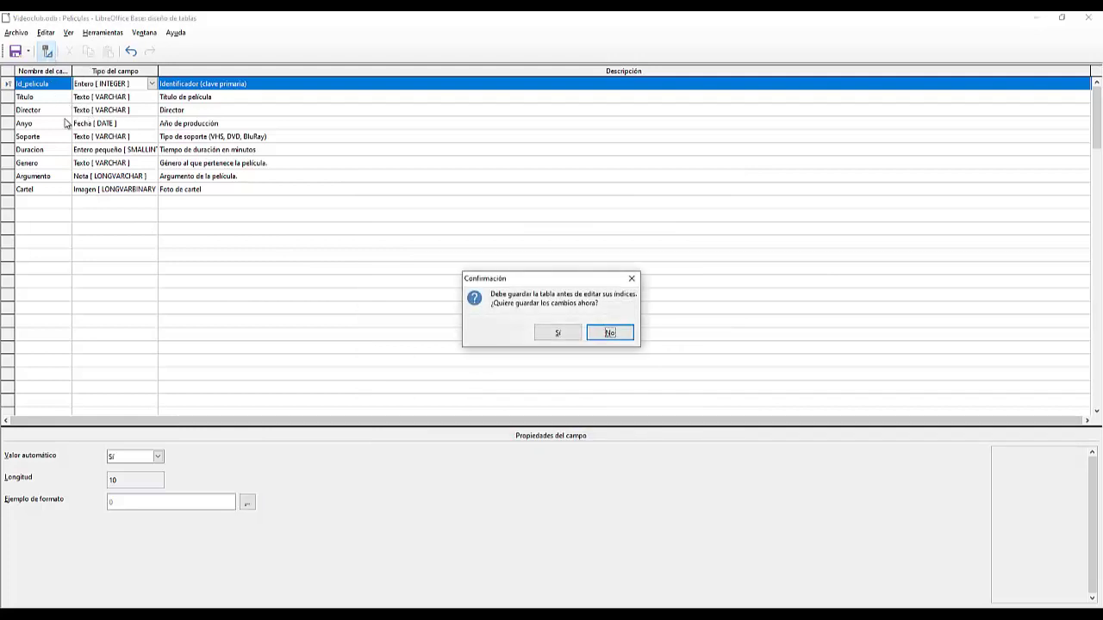
left_click(553, 332)
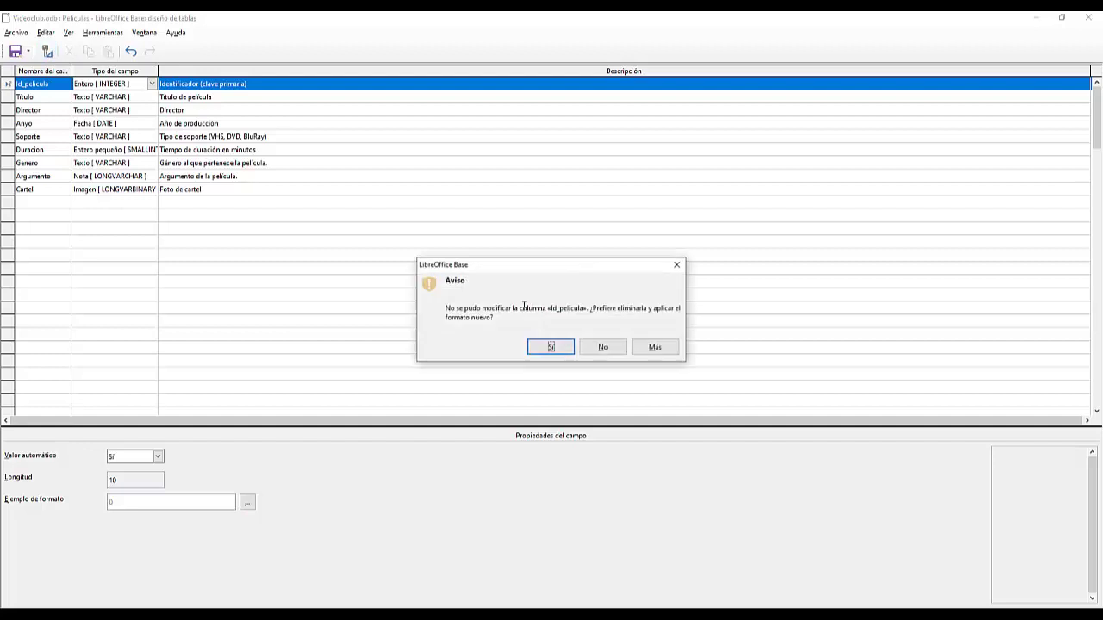
left_click(551, 348)
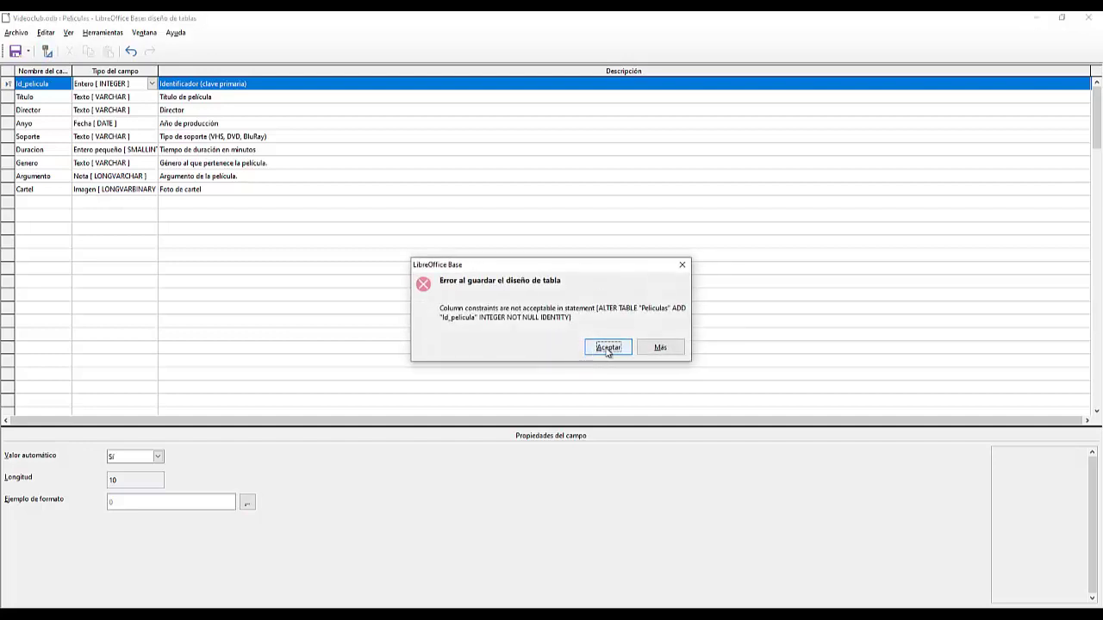
left_click(681, 265)
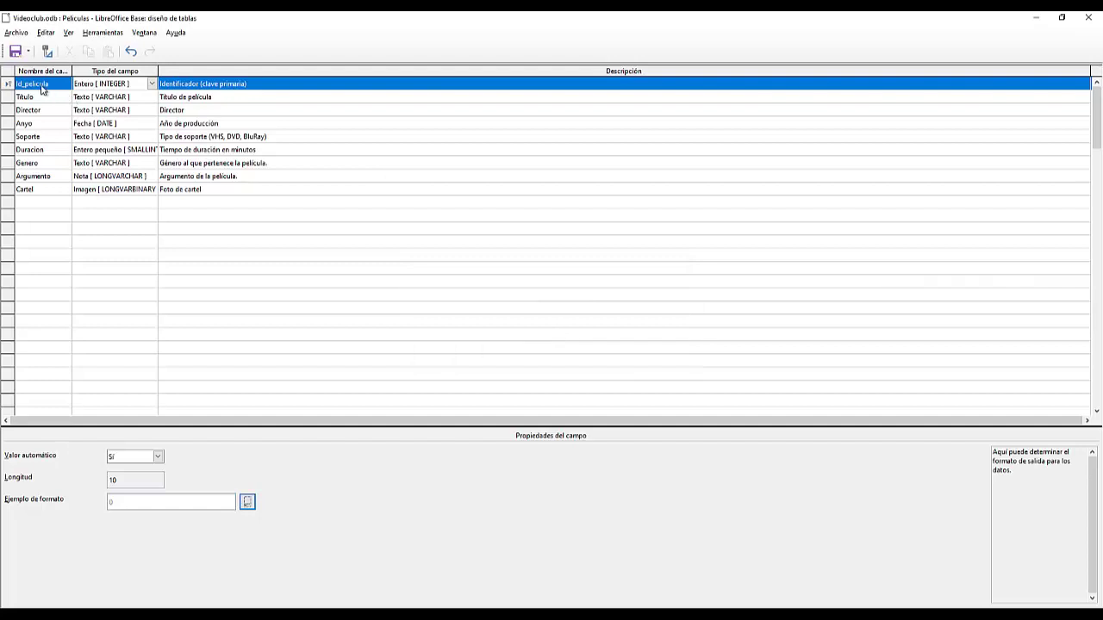
Save the table design, declining to replace the Id_pelicula column and agreeing to delete the ID column with its primary key
left_click(14, 51)
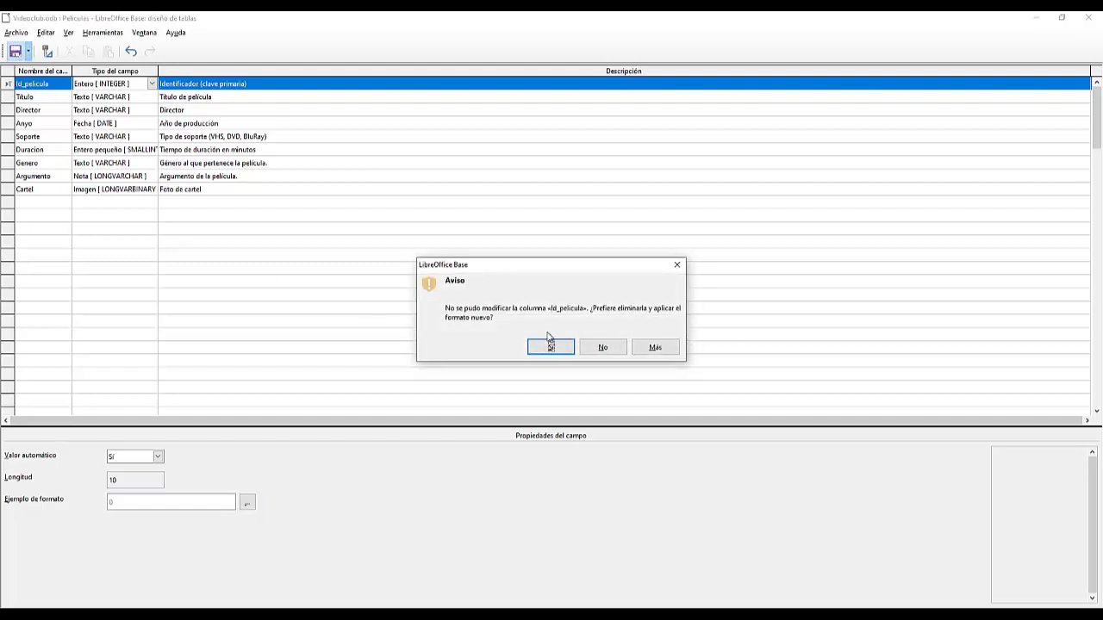
left_click(601, 347)
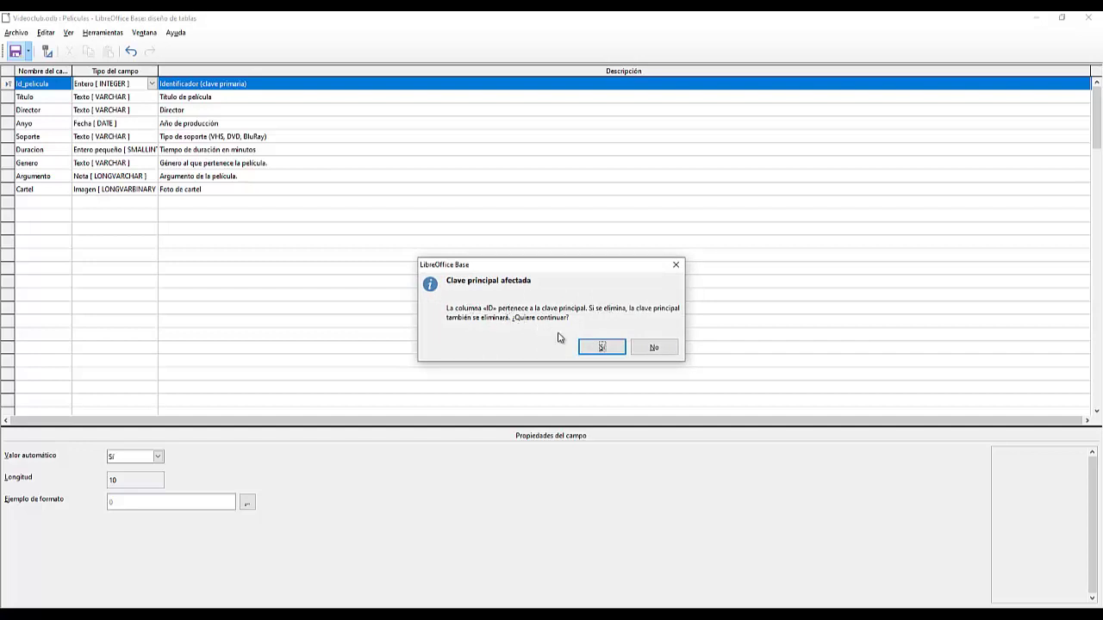
left_click(596, 348)
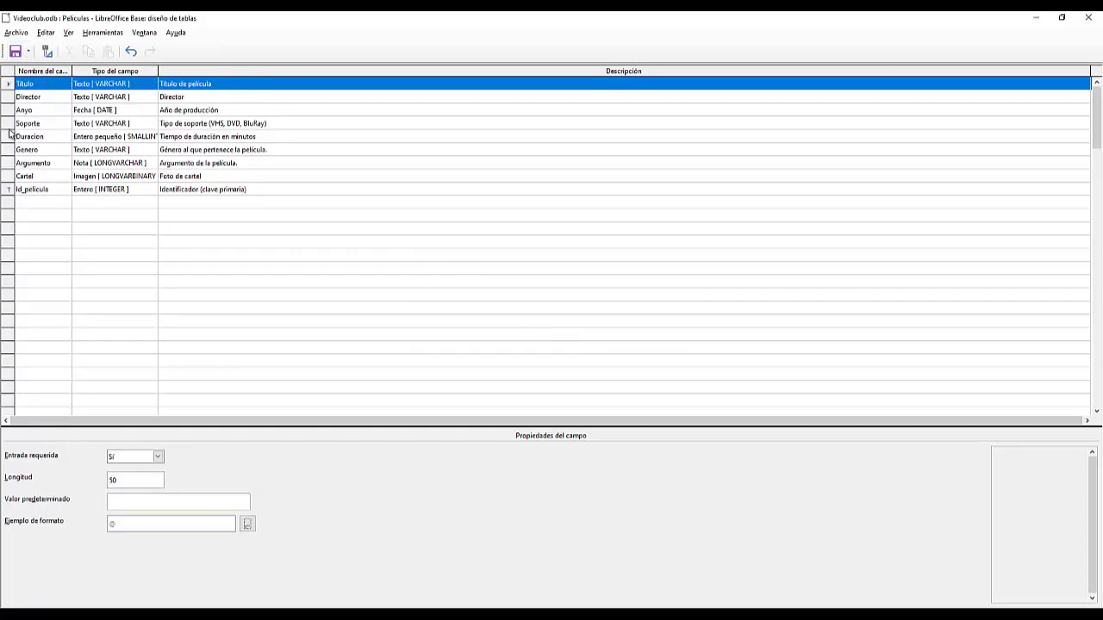
Set the automatic value of the Id_pelicula field to Sí, keeping its type as Entero [INTEGER]
left_click(28, 194)
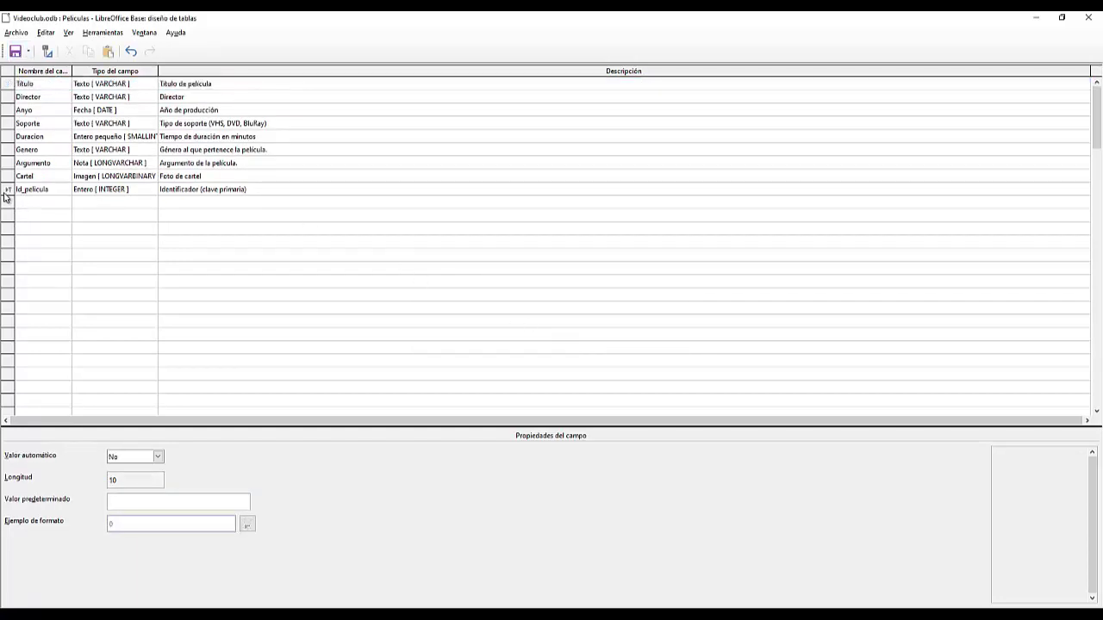
left_click(37, 191)
left_click(118, 457)
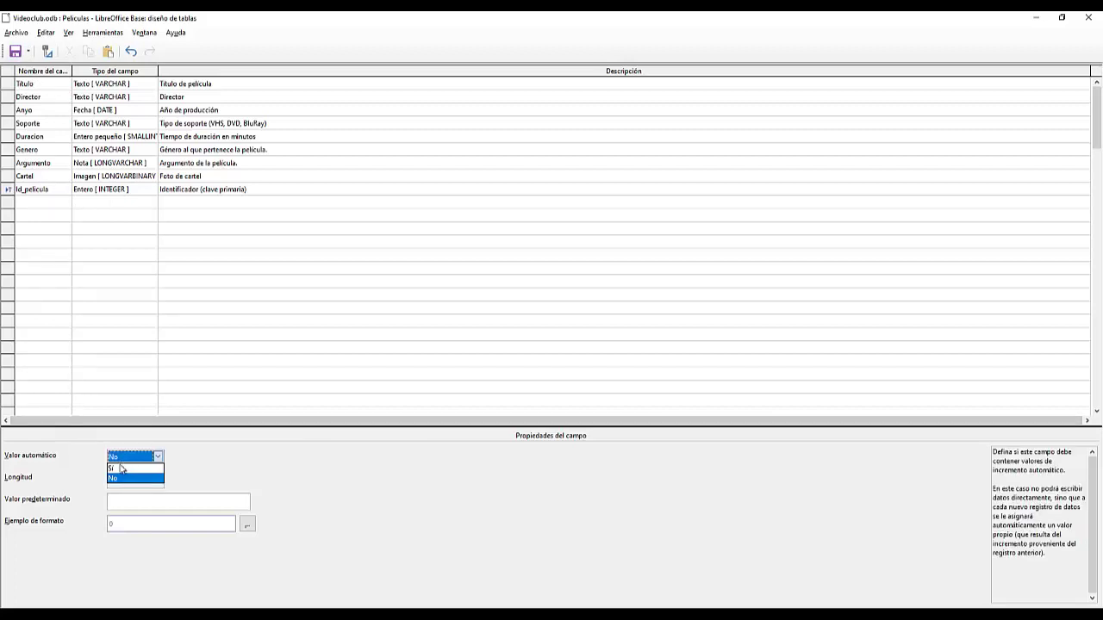
left_click(118, 466)
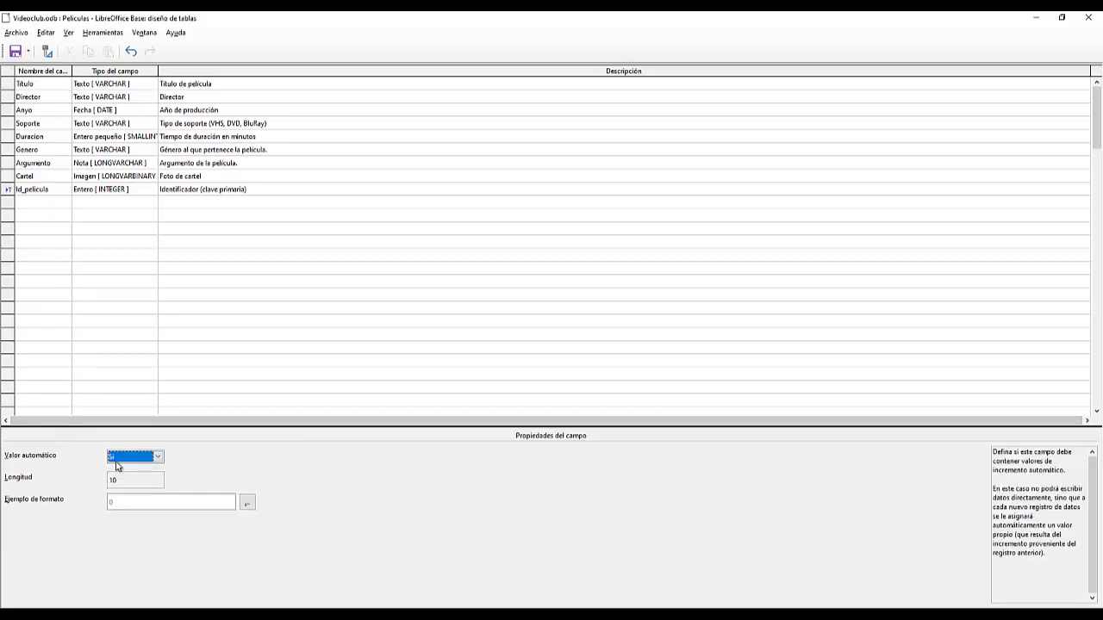
left_click(53, 191)
left_click(103, 191)
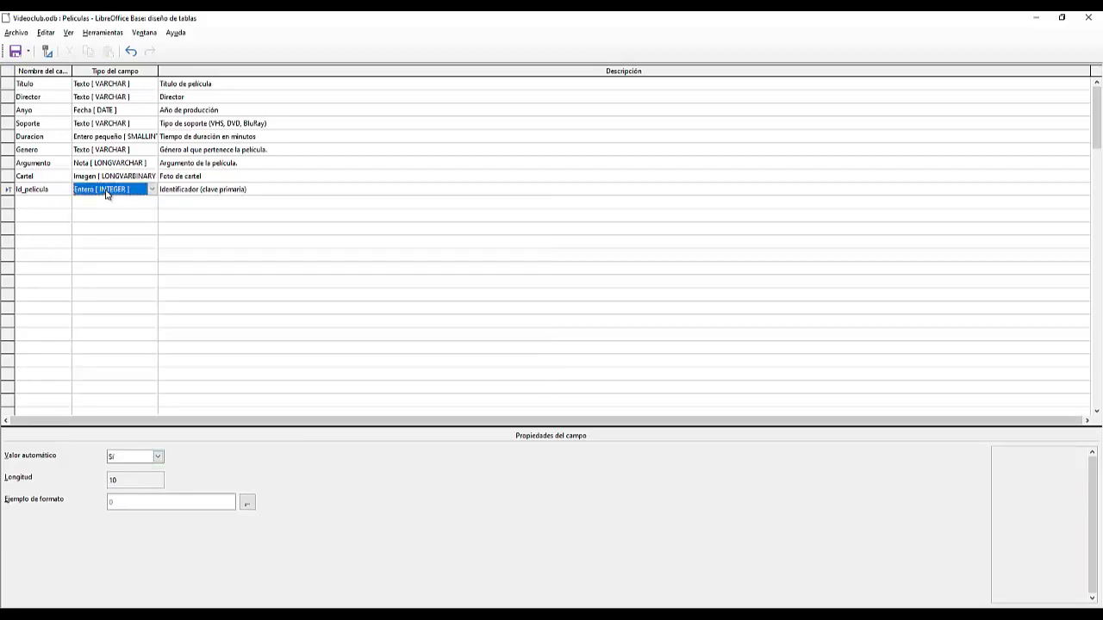
left_click(167, 192)
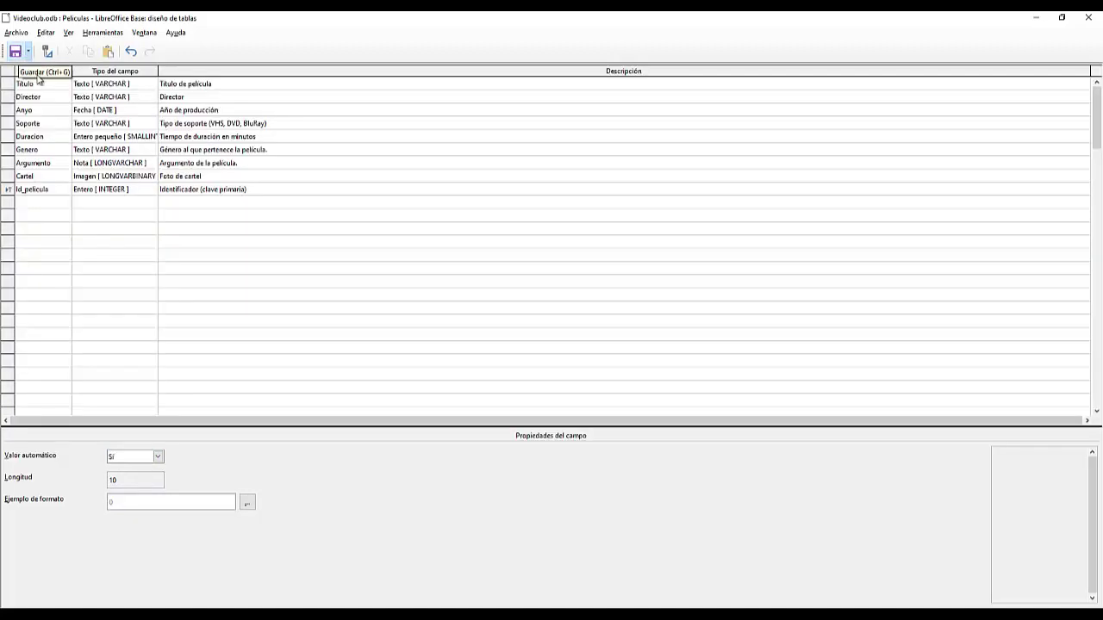